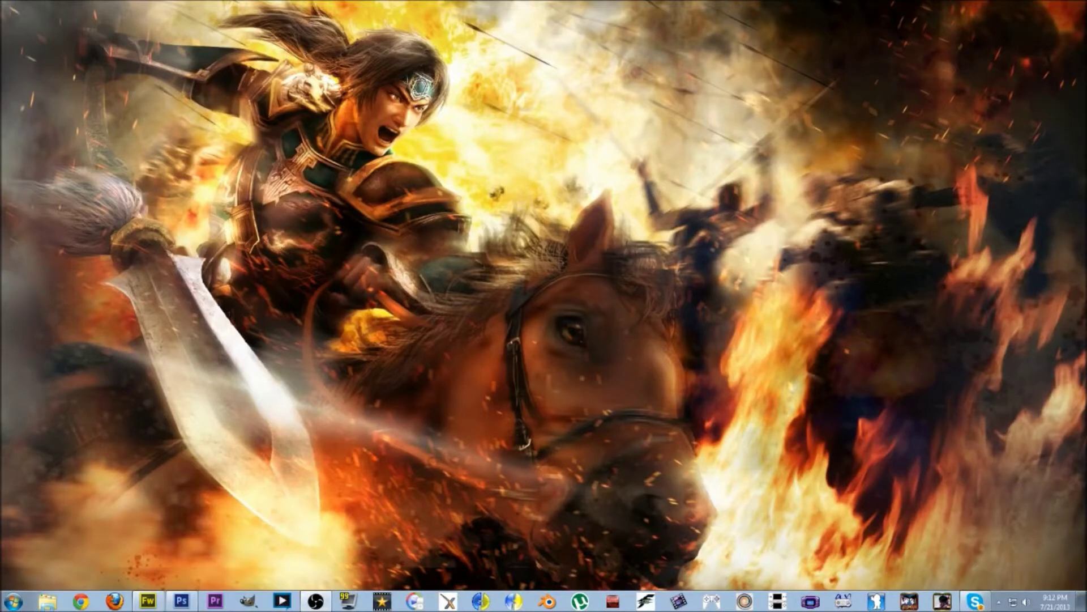
Restore the Fireworks window from the taskbar, showing the kyo 000 portrait document
left_click(148, 601)
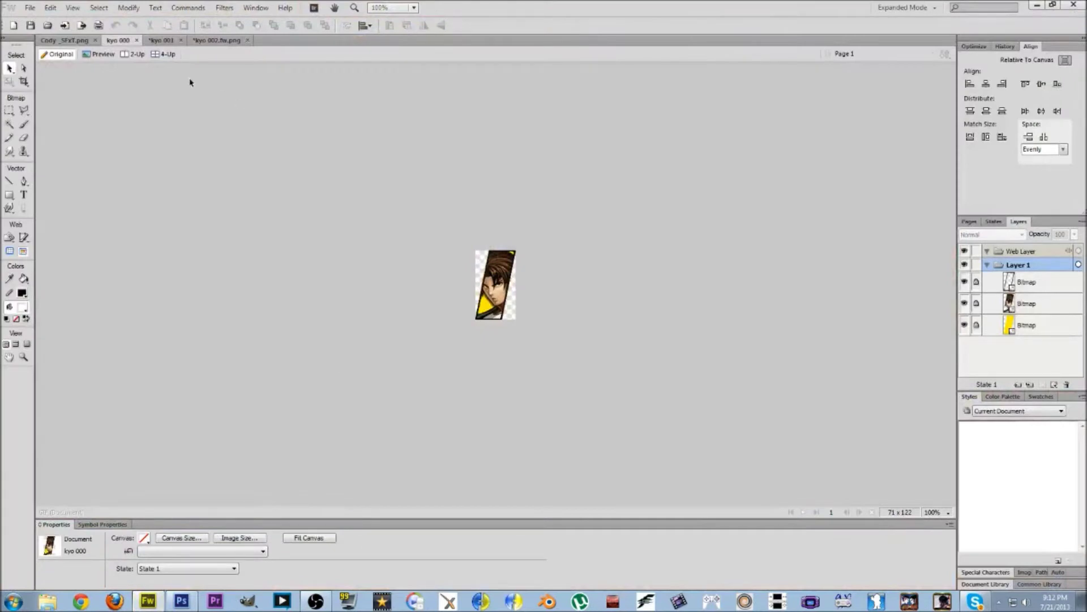
Cycle through the kyo 000, kyo 001 and kyo 002 documents, ending on the kyo 002 diamond portrait
left_click(152, 40)
left_click(218, 40)
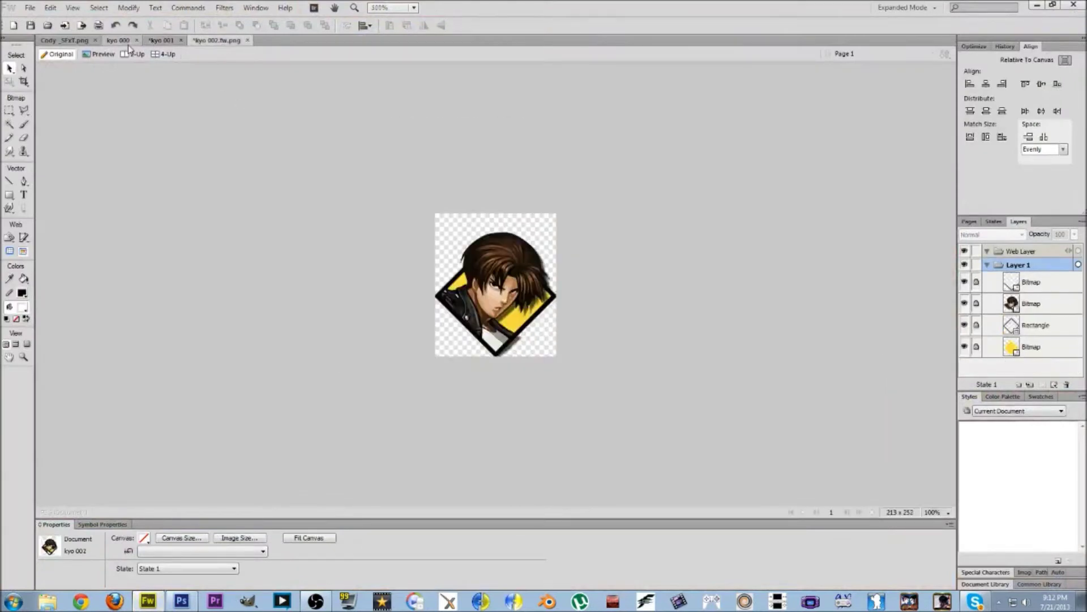
left_click(118, 40)
left_click(162, 40)
left_click(218, 40)
left_click(119, 41)
left_click(161, 40)
left_click(218, 40)
left_click(119, 40)
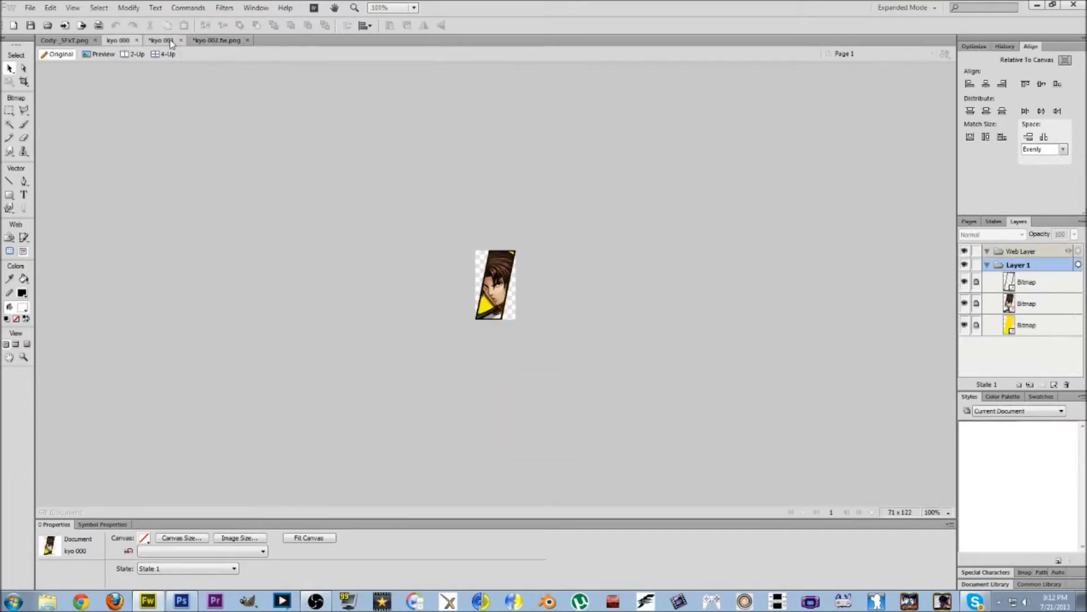
left_click(170, 42)
left_click(207, 40)
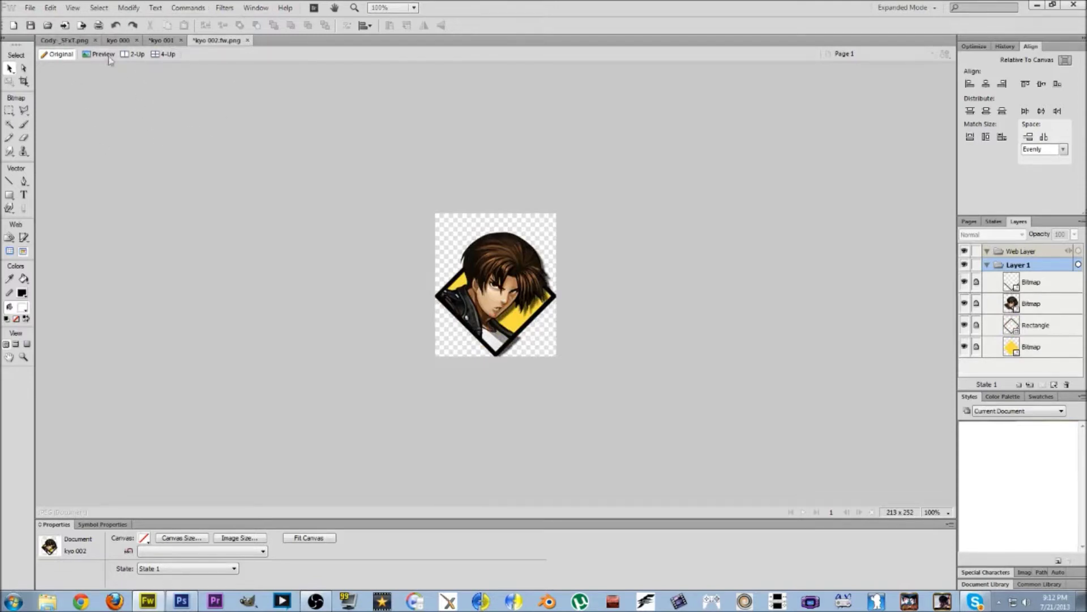
Copy the Bitmap layer of the Cody_SFxT image to the clipboard
left_click(64, 40)
scroll(283, 294, "down", 5)
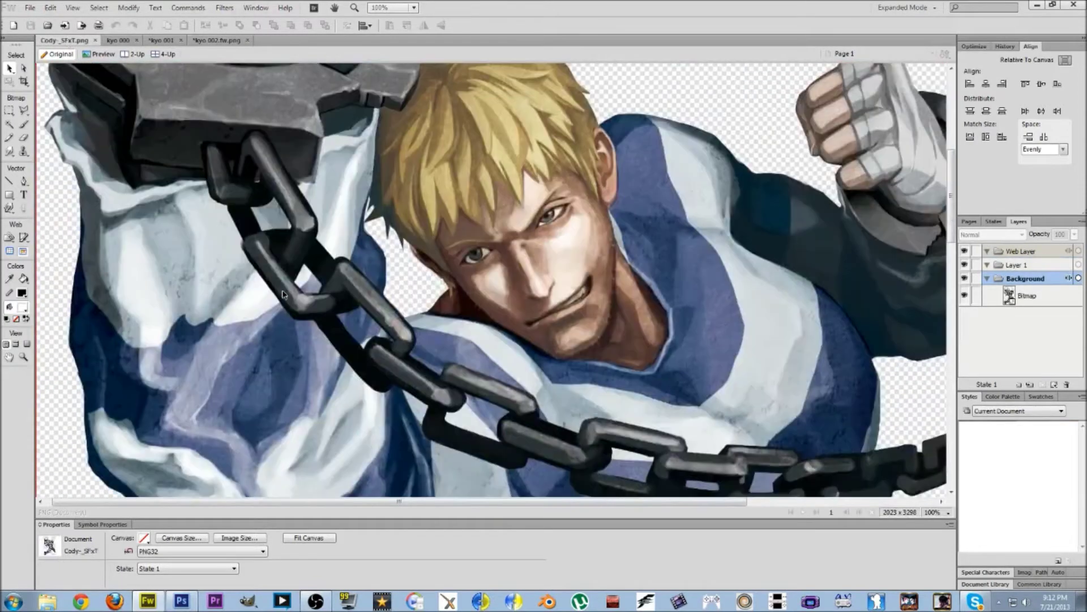
scroll(283, 294, "down", 8)
scroll(283, 292, "up", 7)
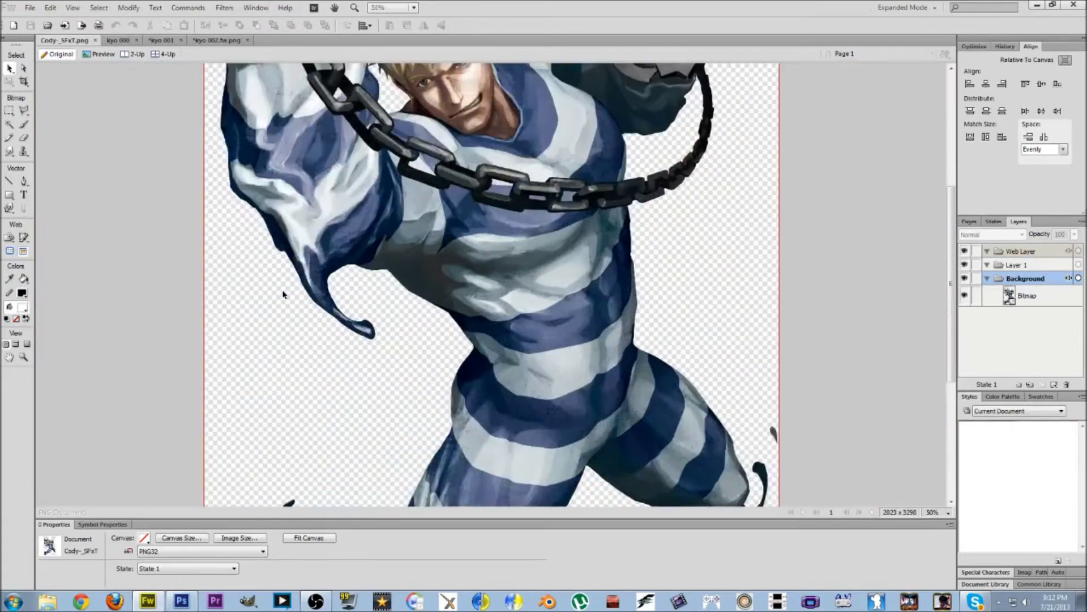
scroll(398, 338, "down", 5)
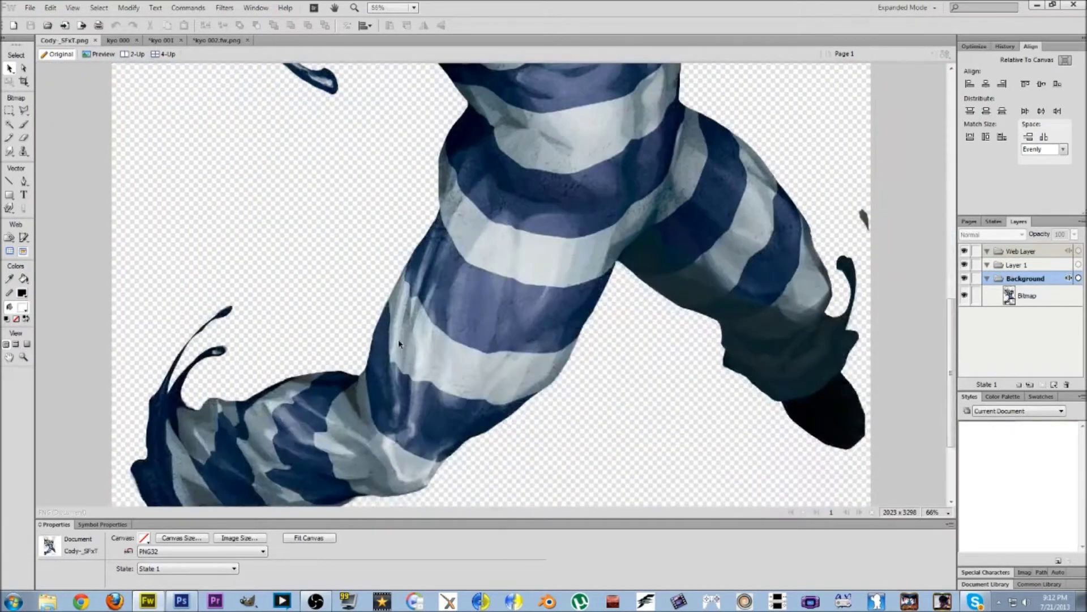
scroll(398, 338, "up", 5)
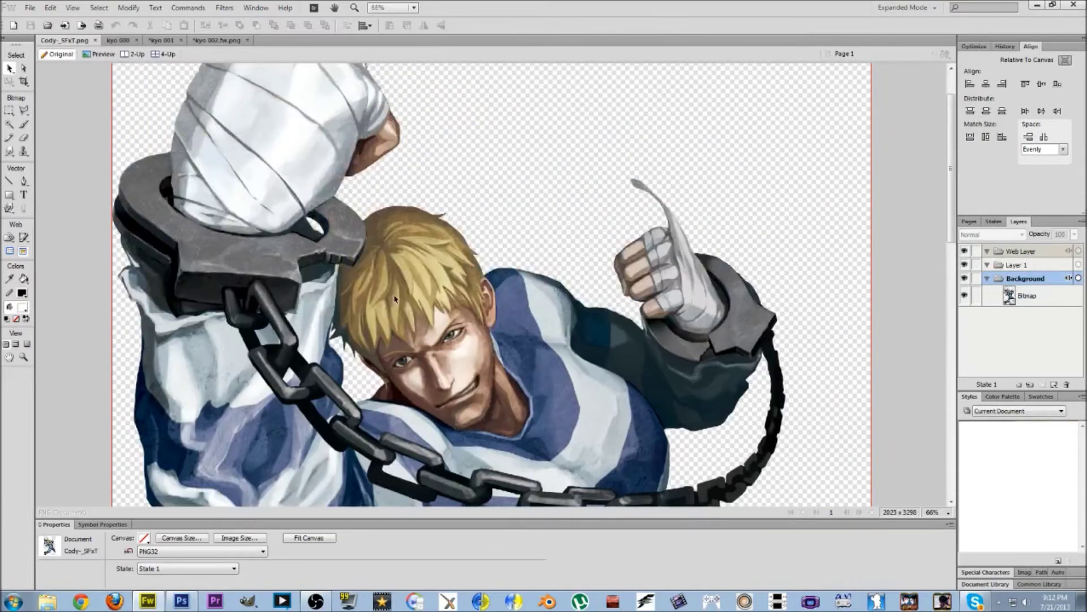
left_click(395, 298)
scroll(395, 297, "down", 6)
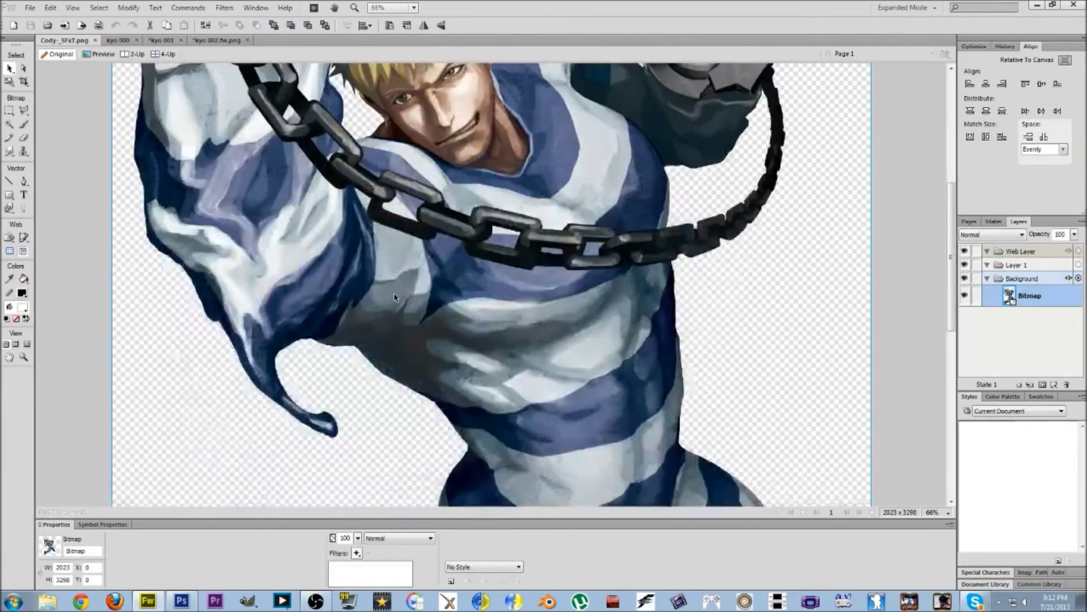
scroll(395, 297, "up", 6)
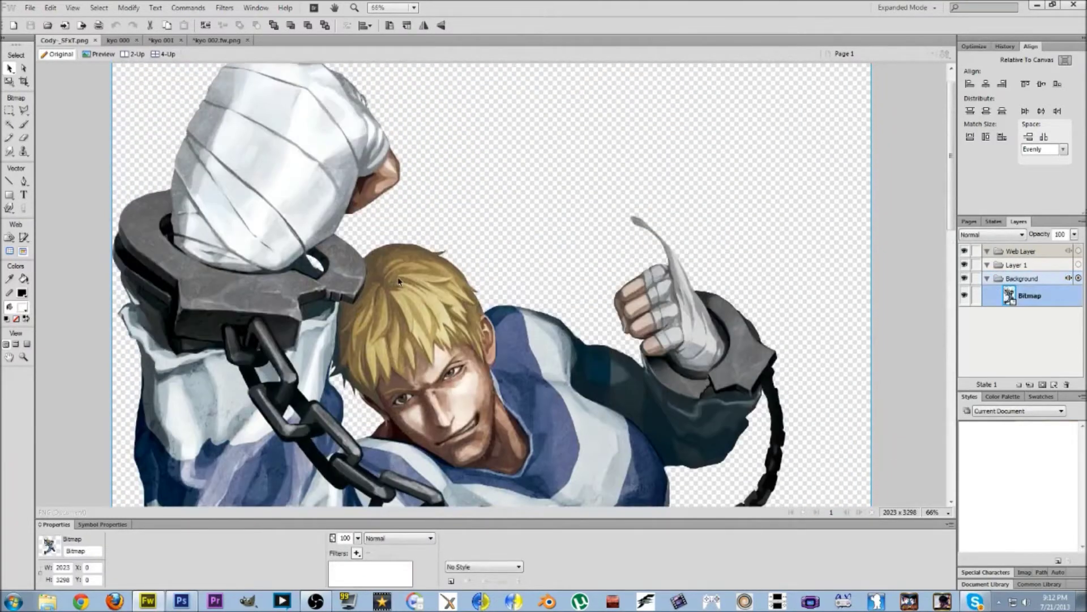
key("ctrl+c")
Lock the top Kyo bitmap in kyo 001 and paste Cody without resampling
left_click(120, 40)
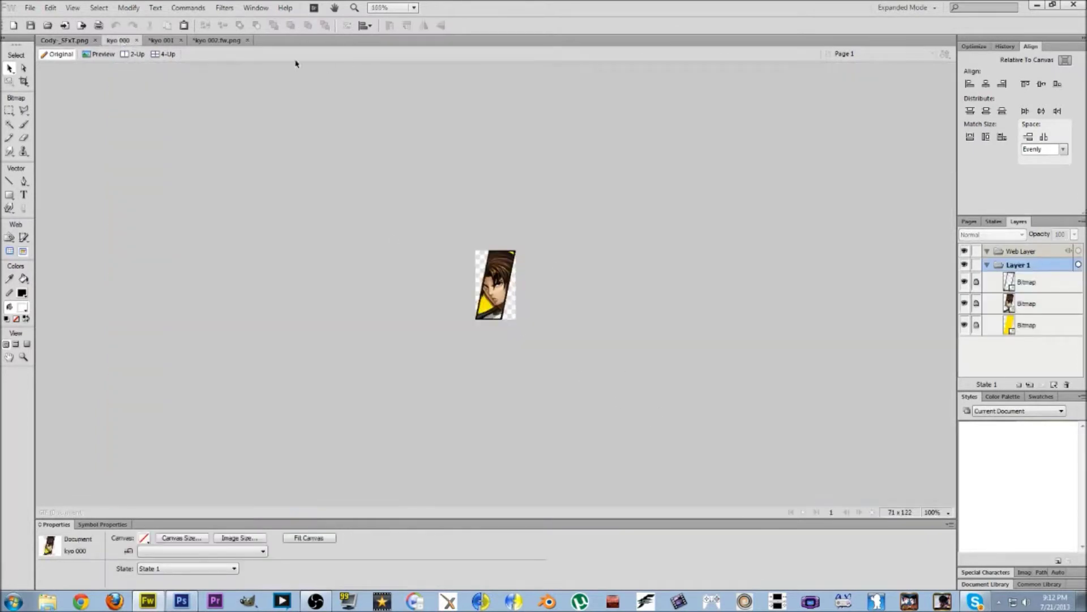
left_click(162, 41)
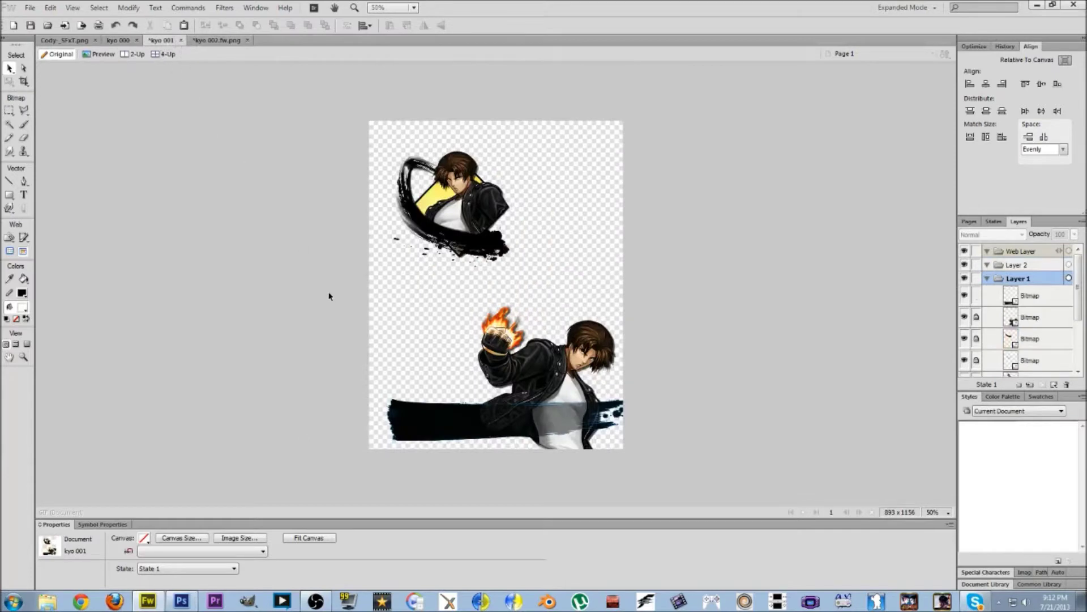
left_click(976, 296)
right_click(601, 203)
left_click(612, 211)
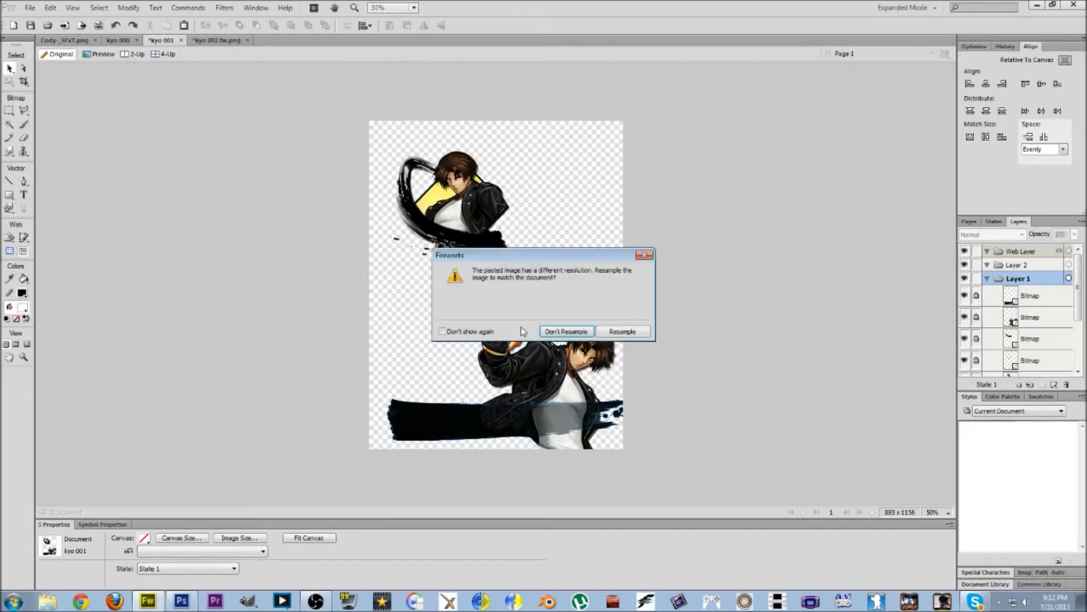
left_click(564, 393)
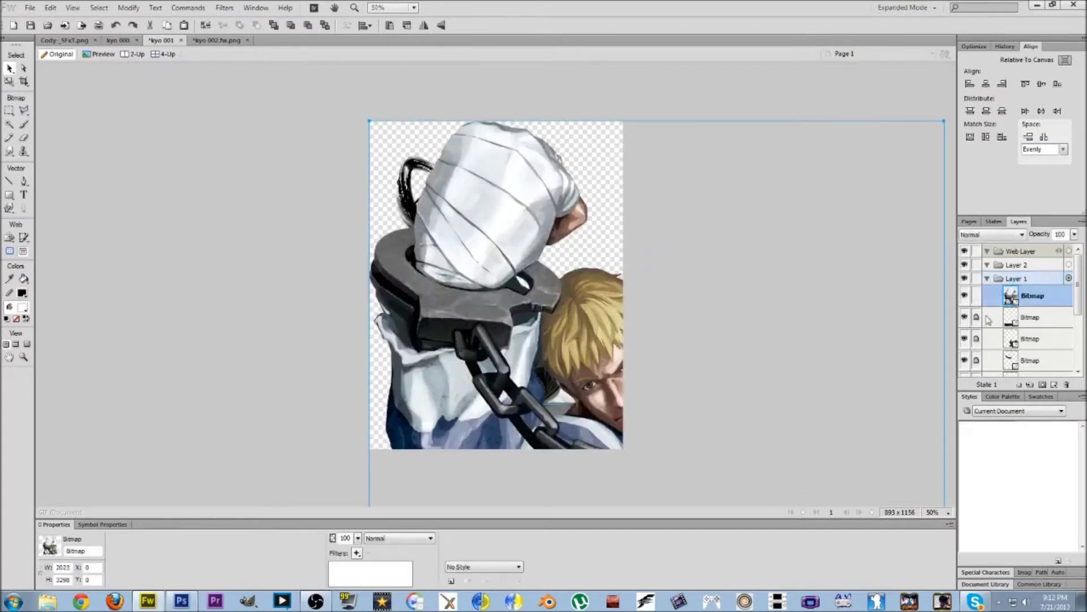
Drag the pasted Cody image into position, toggling its visibility to check Kyo beneath
left_click_drag(583, 380, 508, 298)
left_click_drag(510, 341, 524, 320)
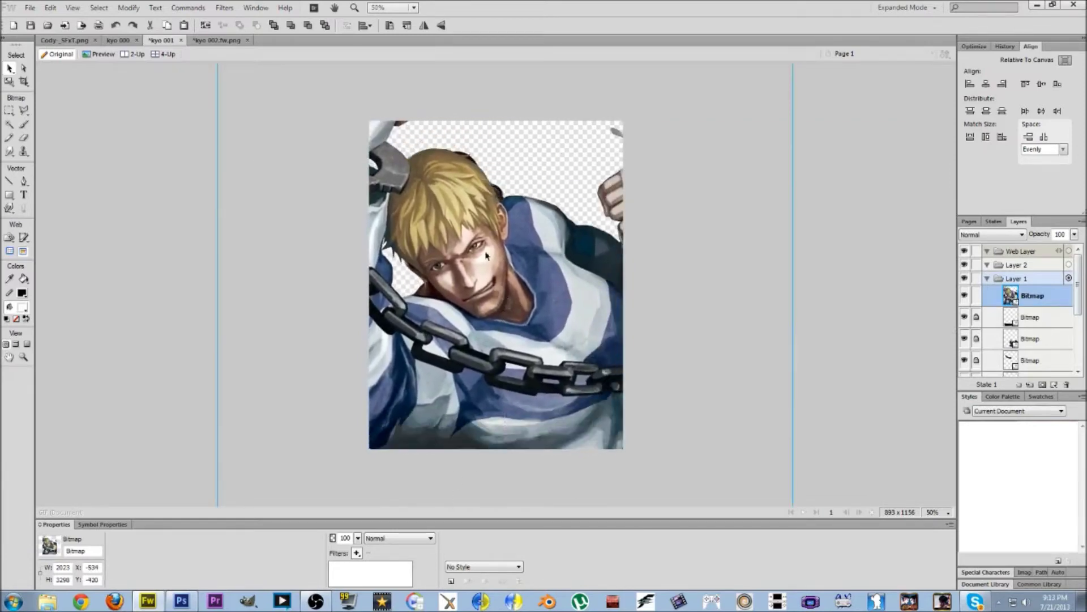
left_click_drag(485, 244, 538, 326)
left_click(965, 295)
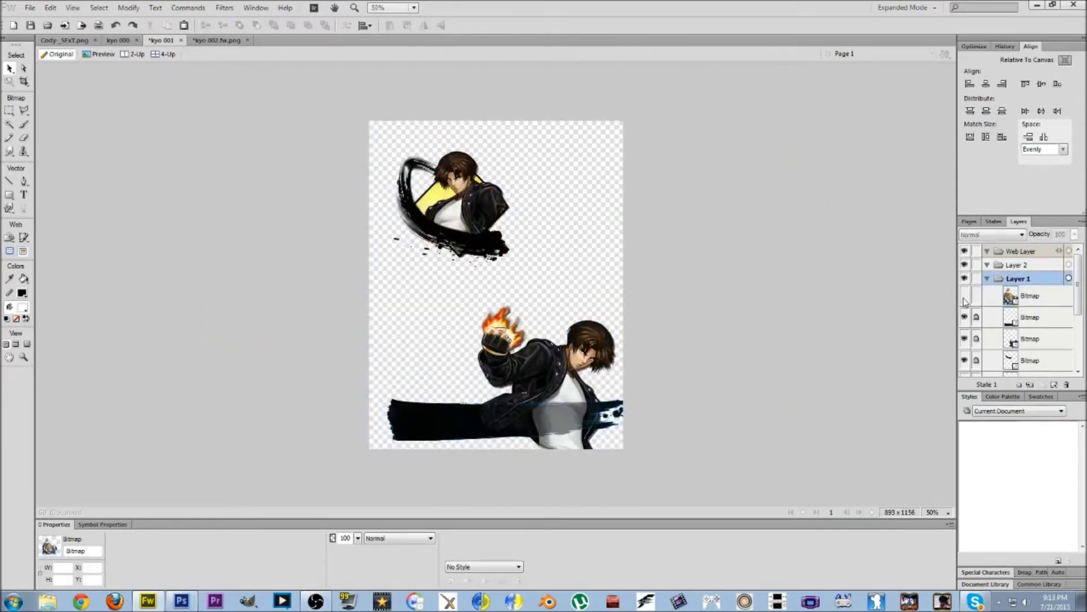
scroll(1017, 331, "down", 3)
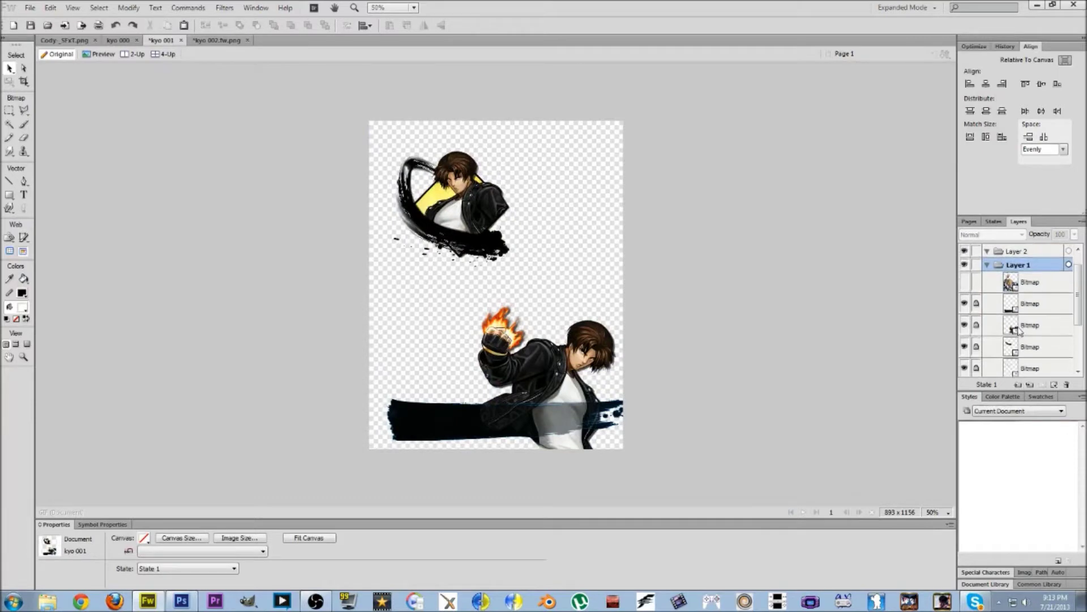
scroll(1017, 334, "down", 1)
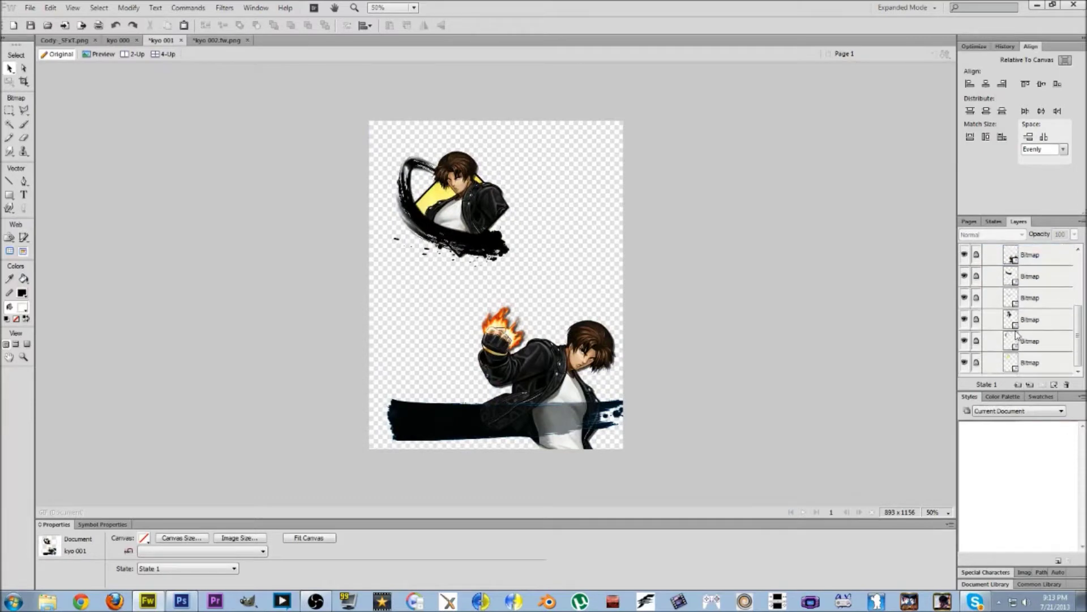
scroll(1018, 317, "up", 4)
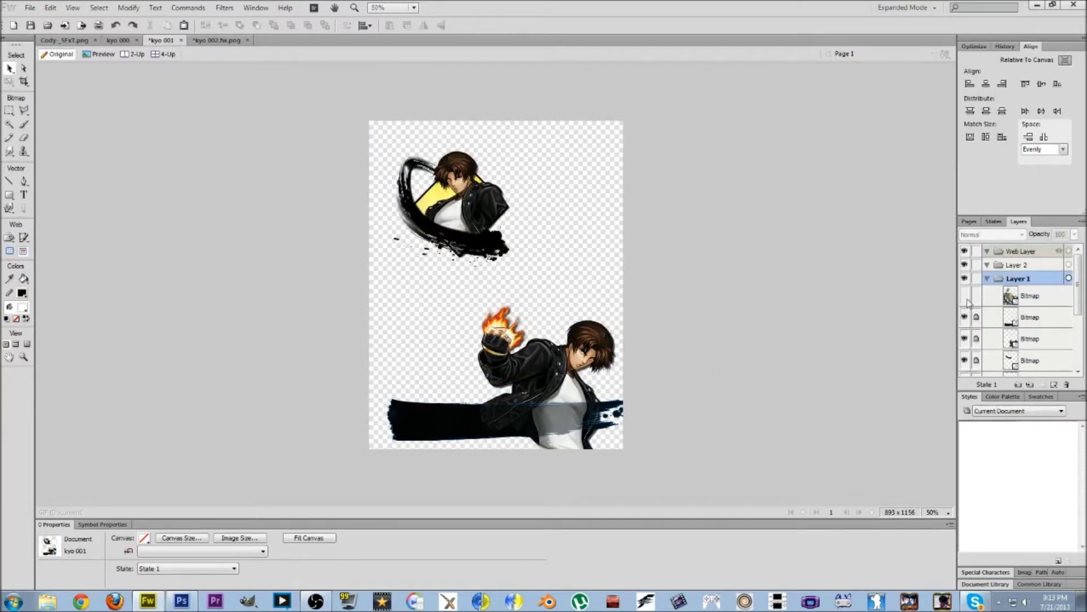
left_click(965, 295)
left_click(515, 371)
left_click_drag(515, 371, 504, 284)
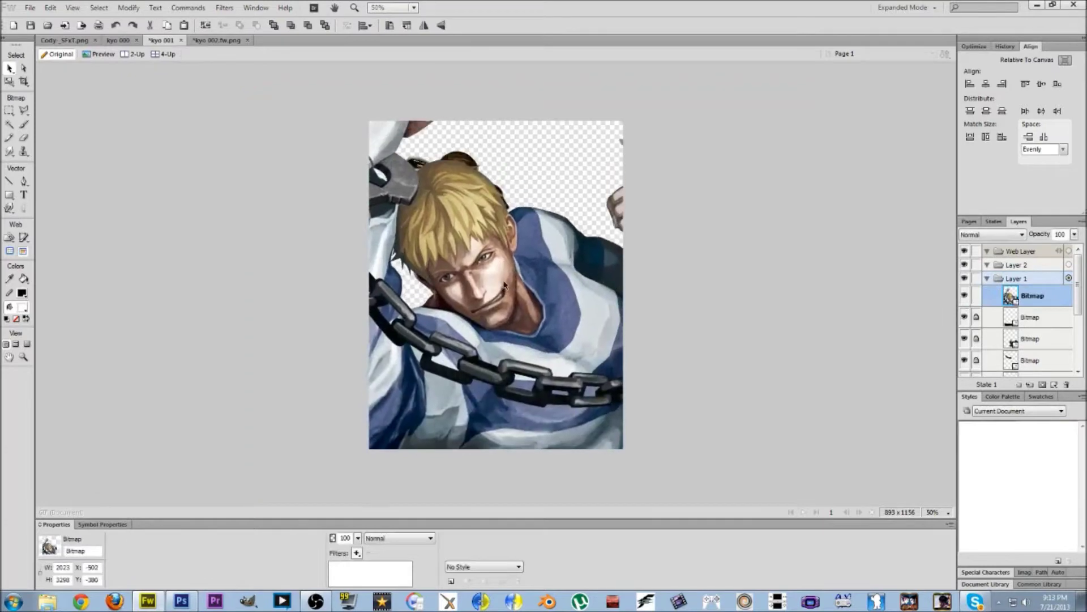
Scale Cody down in stages to 820 × 1337 and place it in the canvas's lower half
left_click_drag(414, 259, 417, 378)
left_click(9, 81)
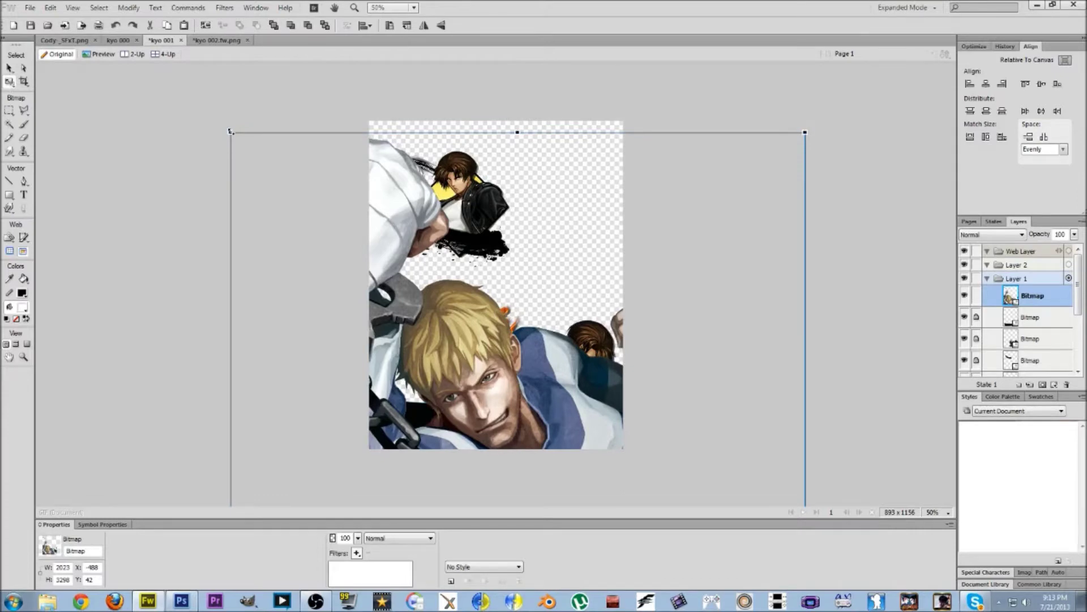
left_click_drag(231, 131, 435, 464)
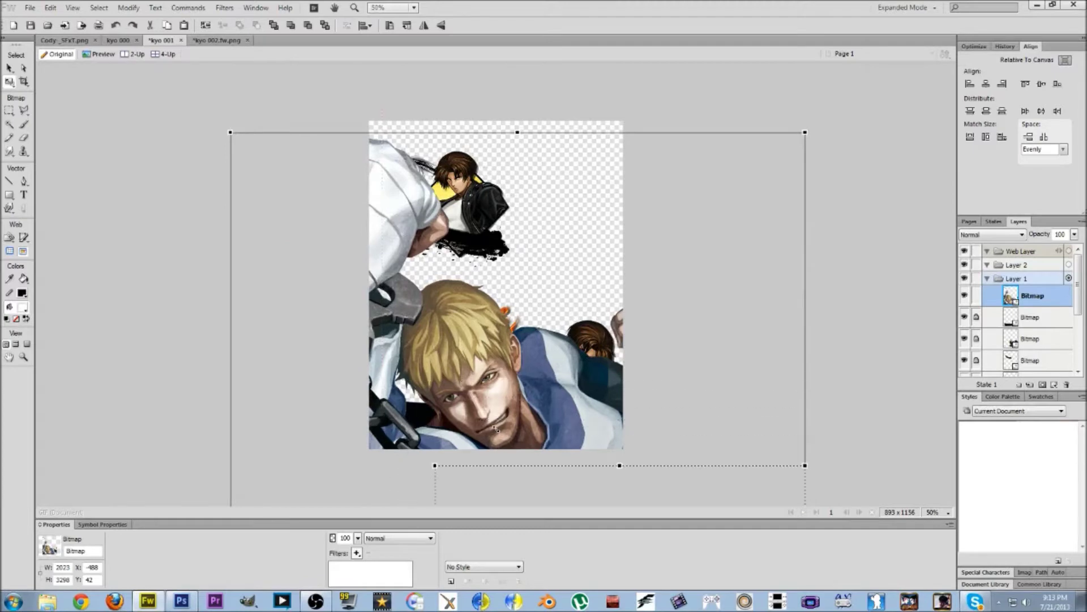
double_click(545, 476)
left_click_drag(553, 493, 527, 251)
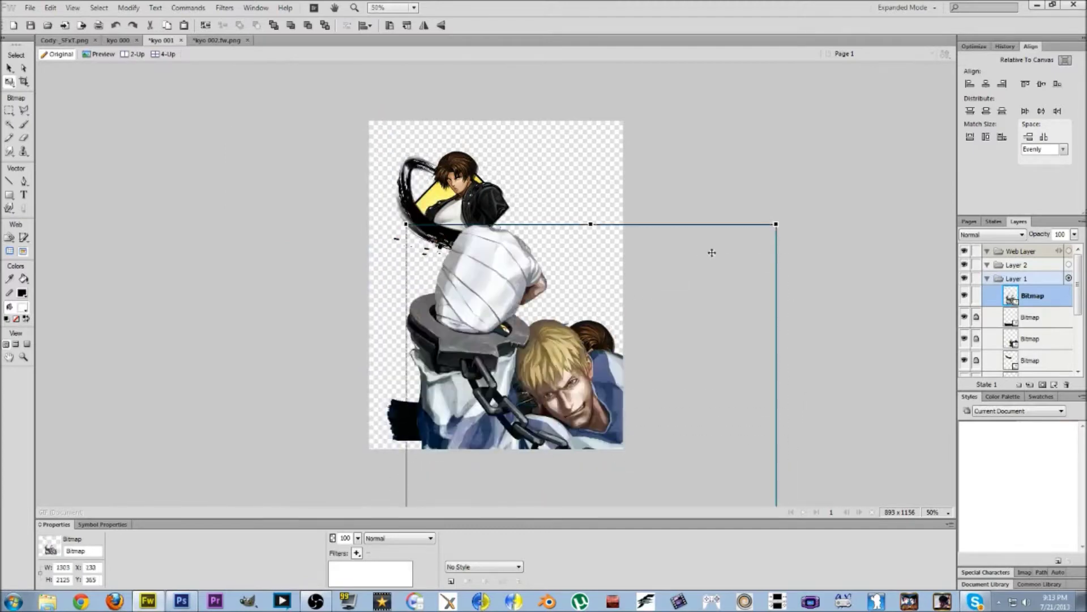
left_click_drag(777, 225, 676, 379)
double_click(551, 463)
left_click_drag(551, 463, 552, 338)
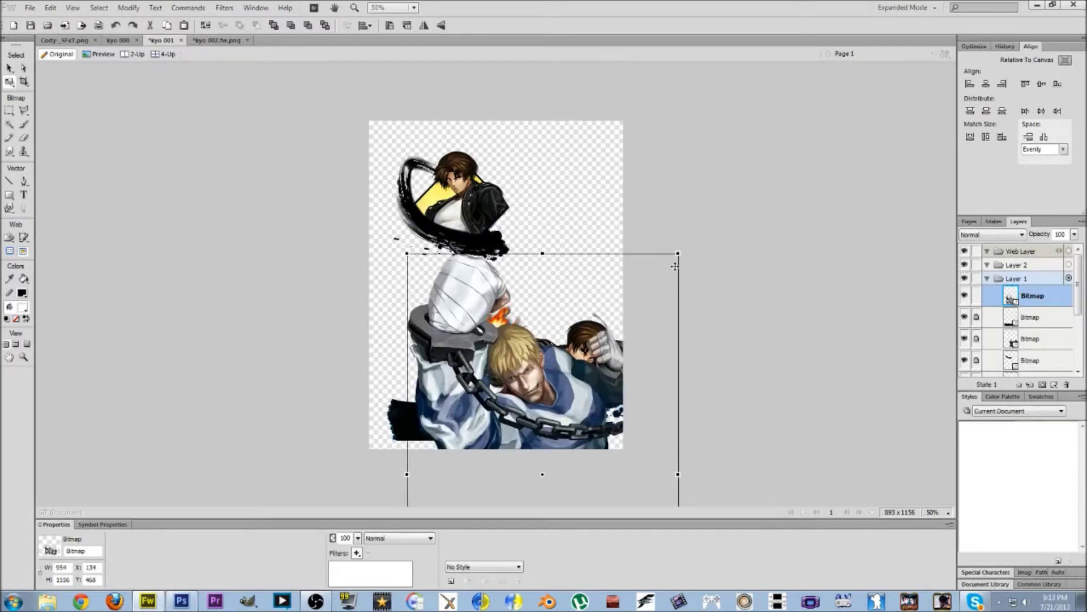
left_click_drag(680, 250, 640, 315)
left_click_drag(551, 427, 594, 361)
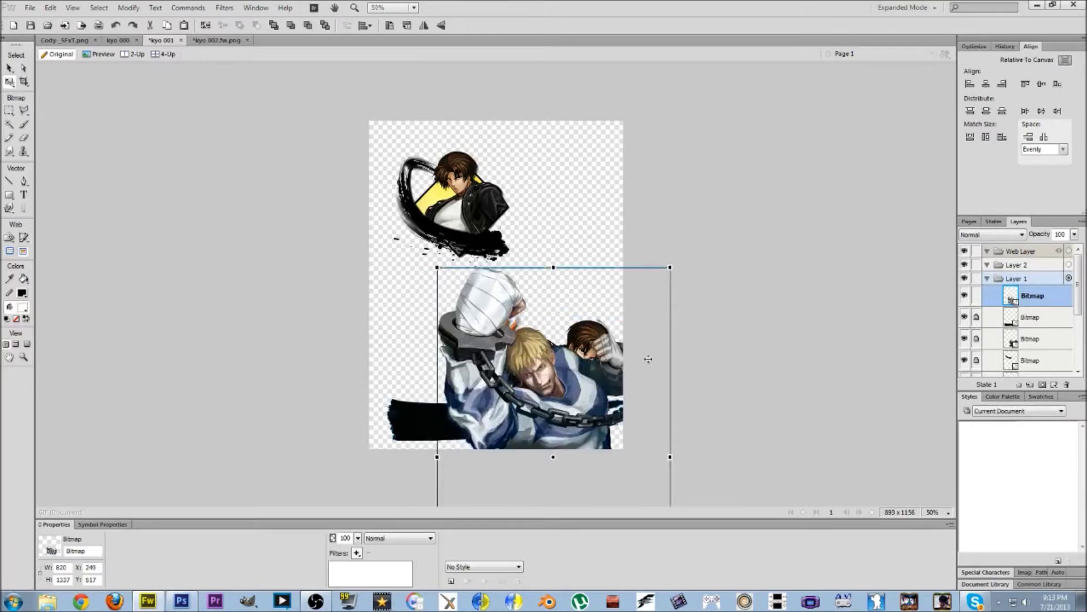
Reposition Cody beside Kyo and lower its layer opacity to 59
key("ctrl+equal")
key("ctrl+equal")
key("ctrl+equal")
key("ctrl+equal")
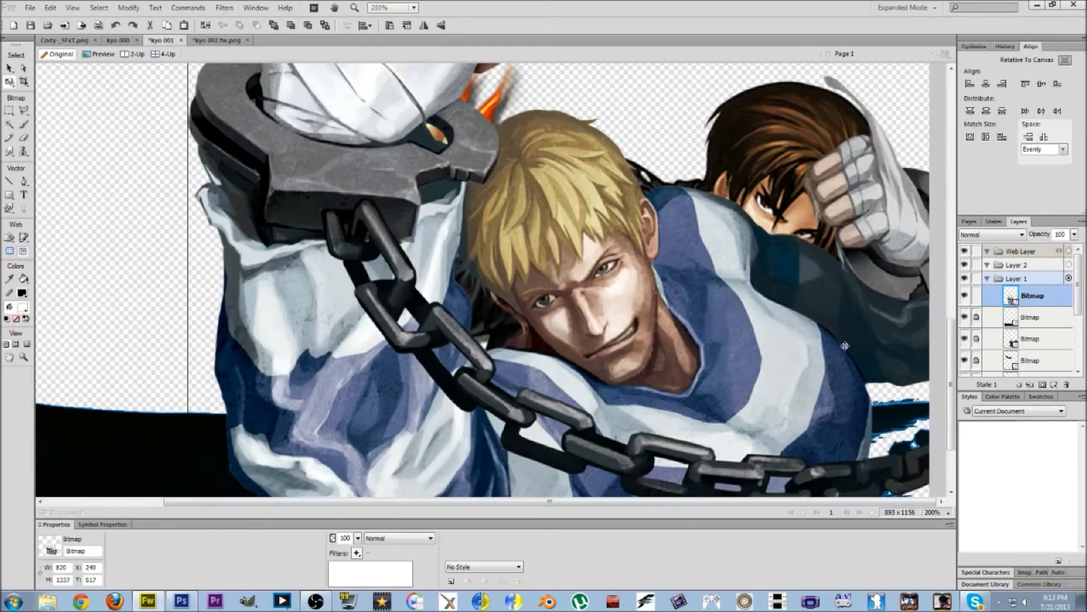
left_click_drag(654, 392, 667, 355)
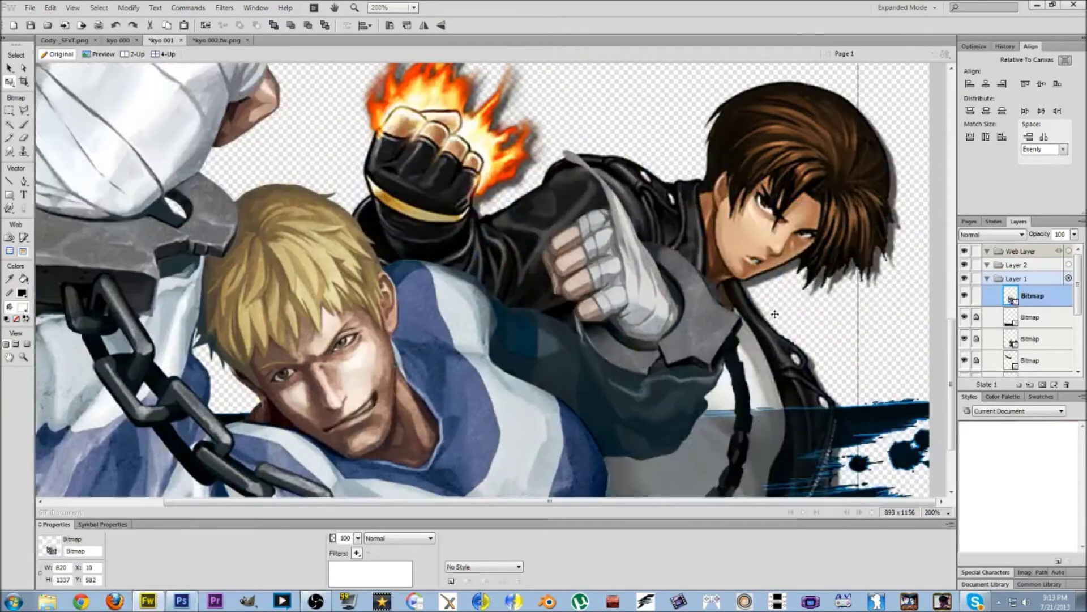
left_click_drag(722, 321, 941, 239)
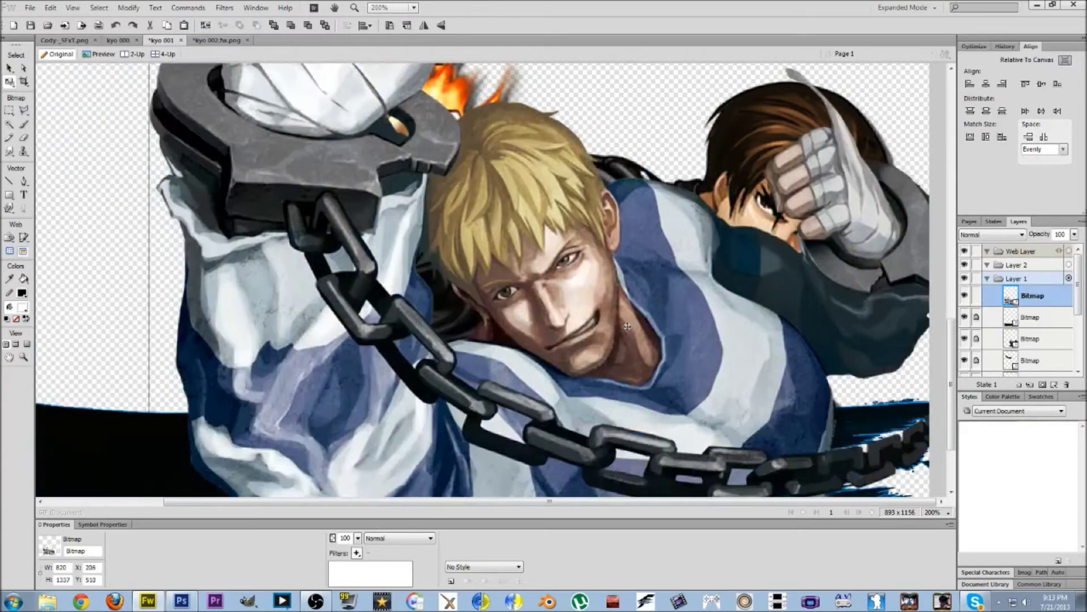
left_click_drag(1075, 234, 1076, 261)
left_click_drag(597, 346, 561, 321)
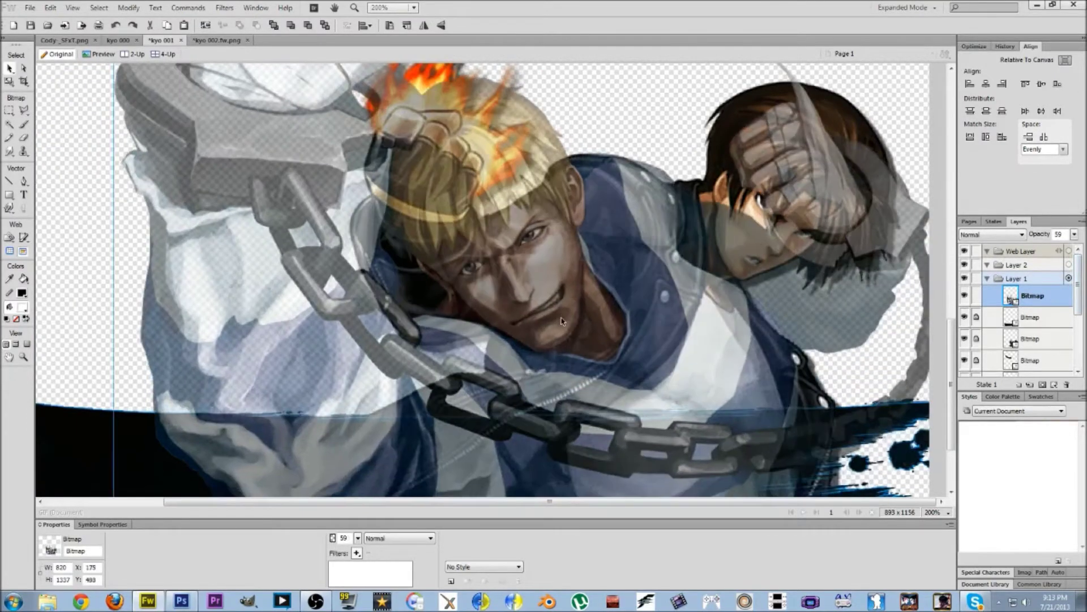
Scale Cody down to 666 × 1085 and place it at X 452, Y 535, lower right
key("ctrl+minus")
key("ctrl+minus")
key("ctrl+minus")
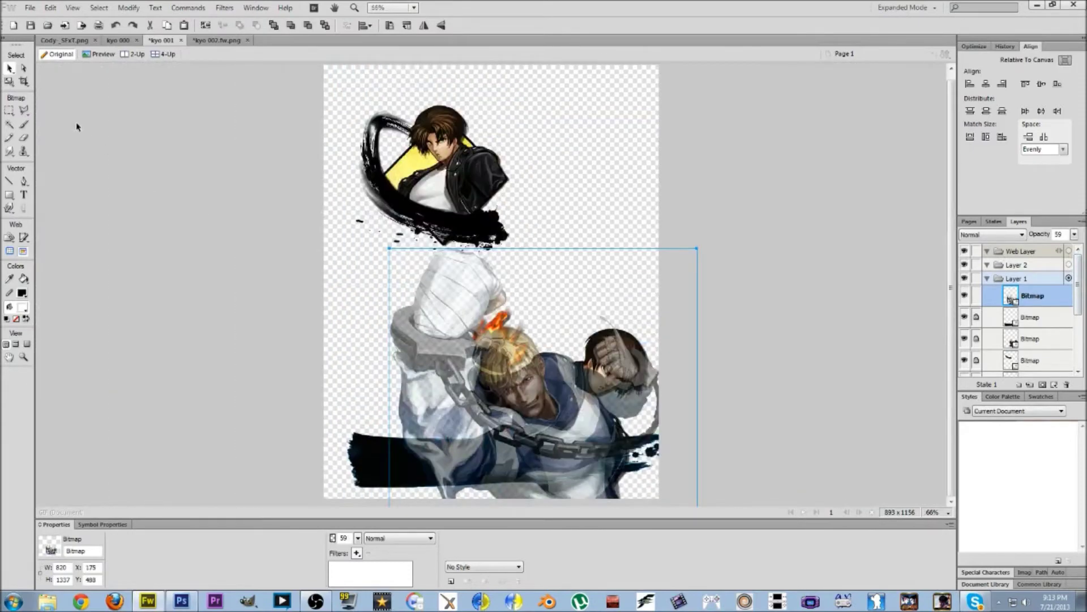
key("ctrl+t")
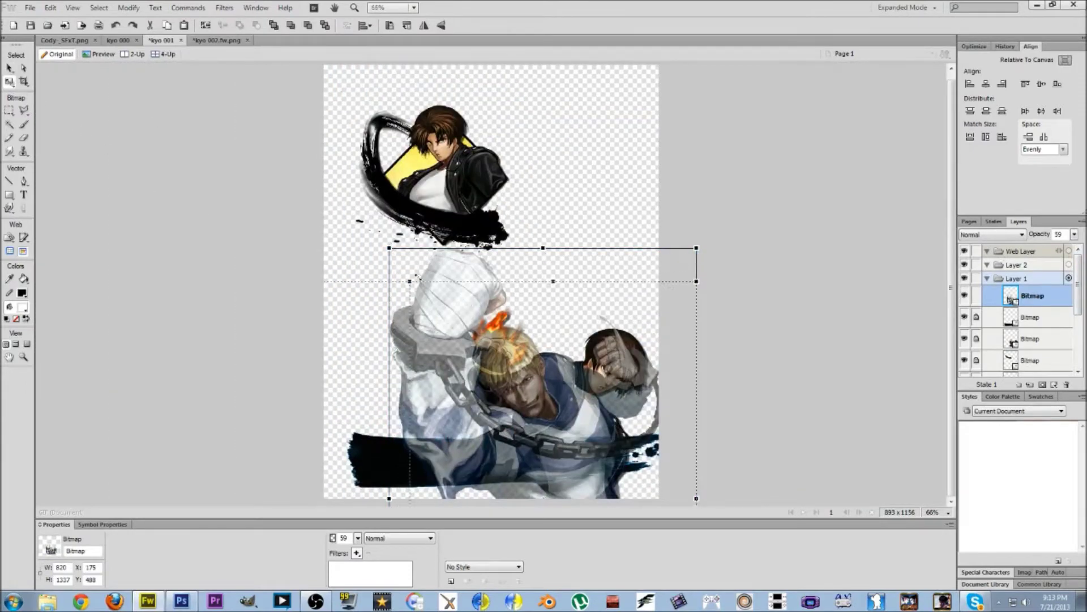
left_click_drag(389, 248, 417, 272)
left_click_drag(555, 482, 612, 436)
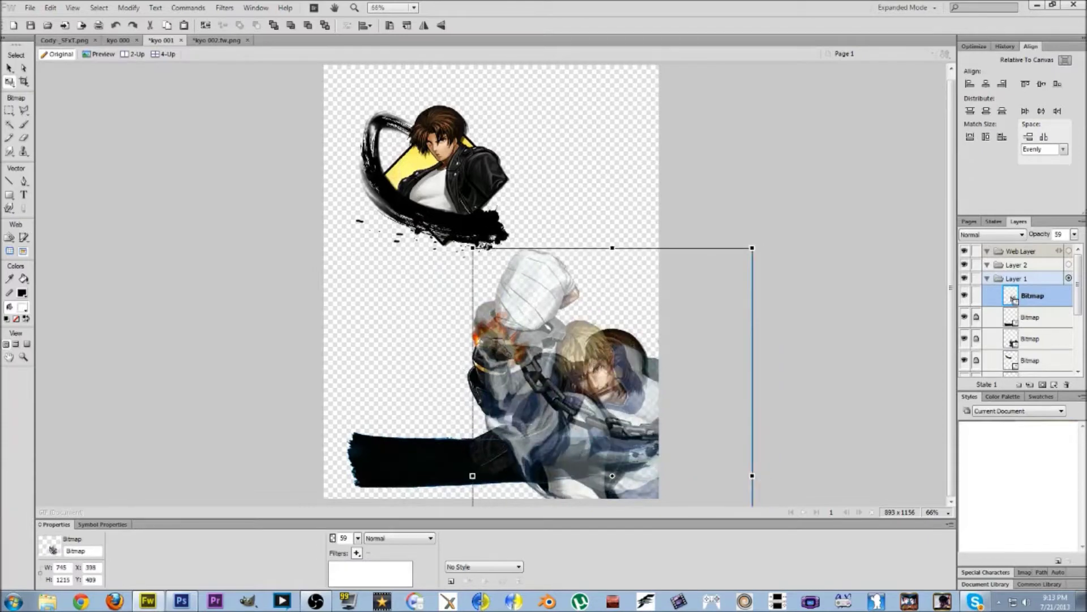
left_click_drag(473, 248, 503, 297)
left_click_drag(619, 468, 611, 434)
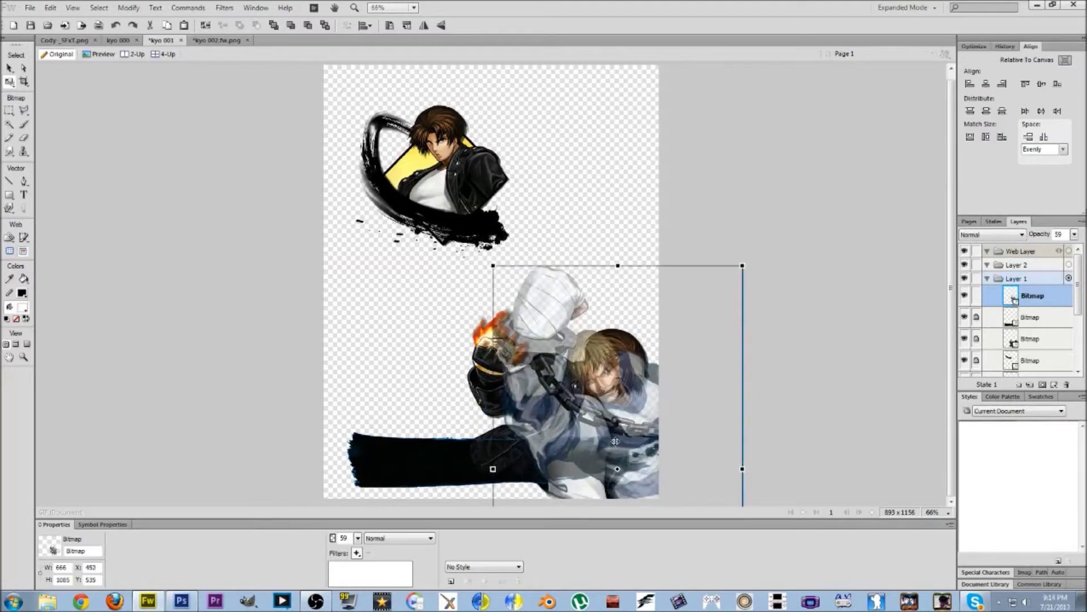
Rotate the Cody bitmap with Numeric Transform and shift it left to X 254, Y 490
left_click(127, 7)
mouse_move(175, 164)
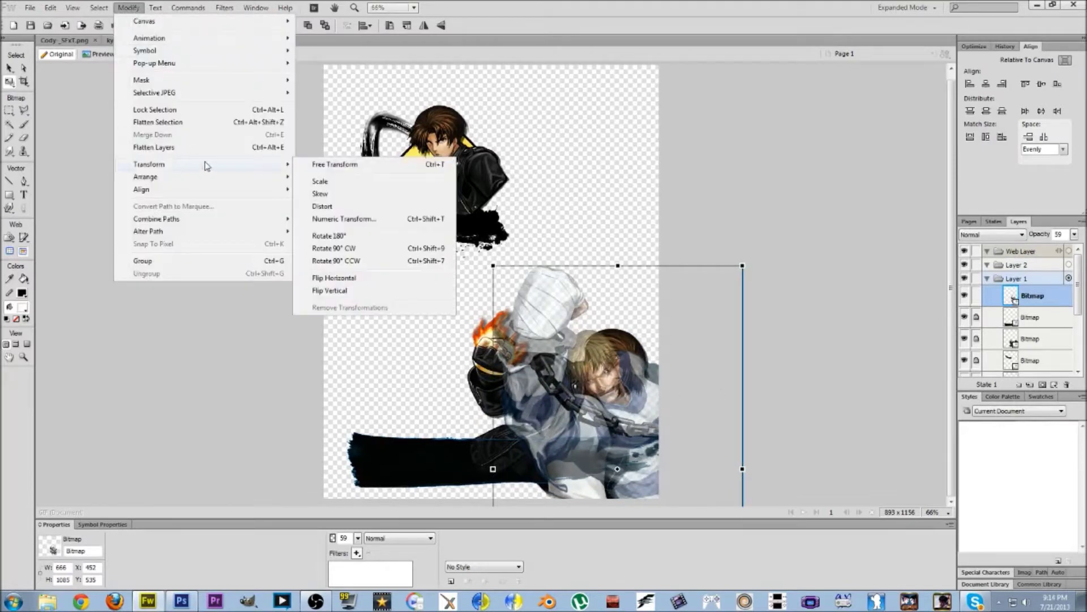
left_click(345, 224)
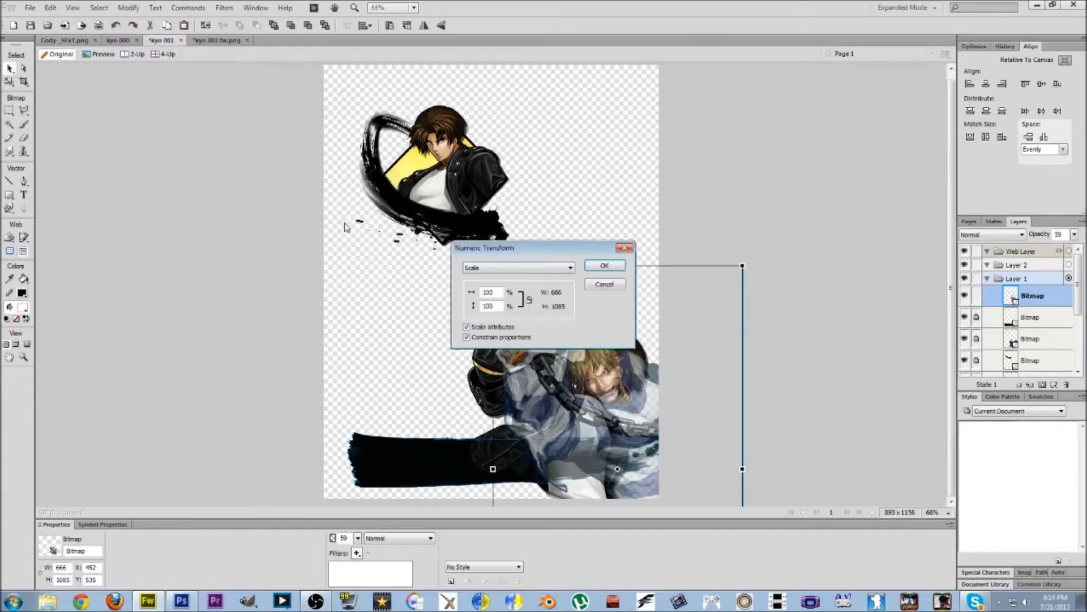
left_click(505, 269)
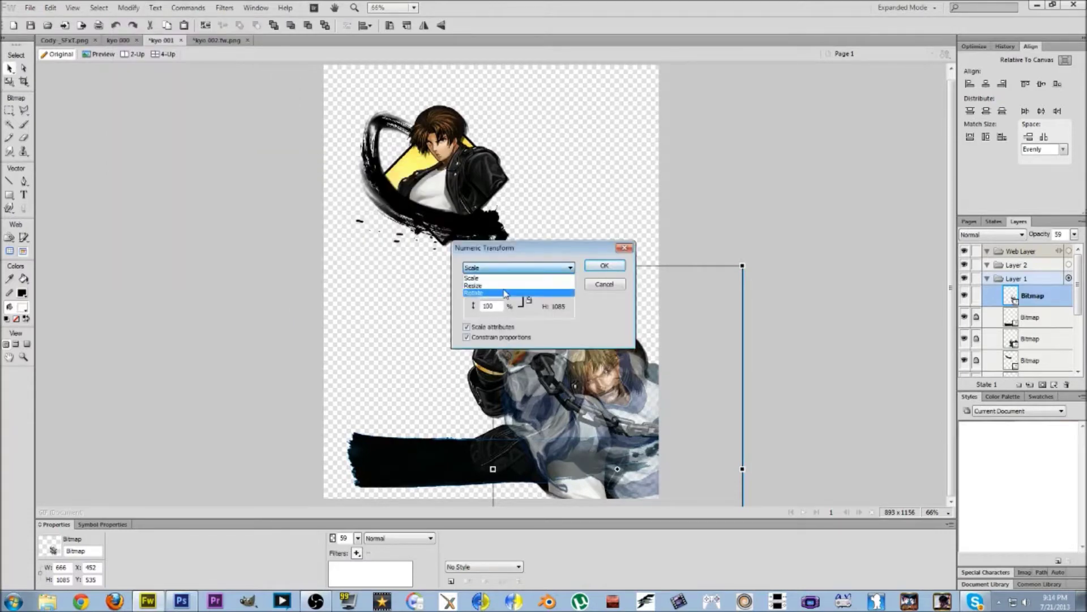
left_click(503, 288)
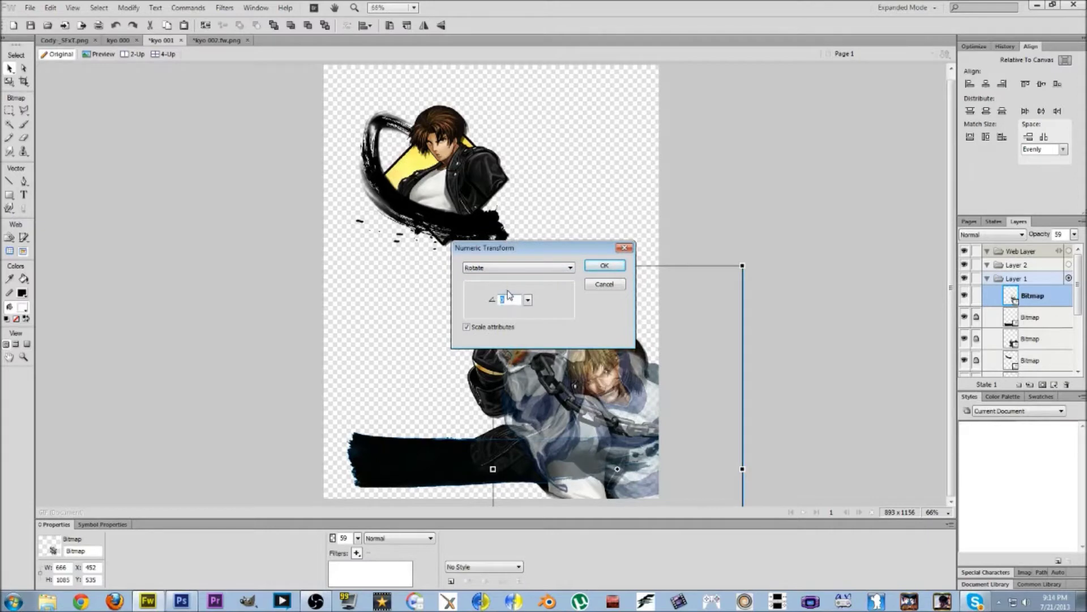
key("Return")
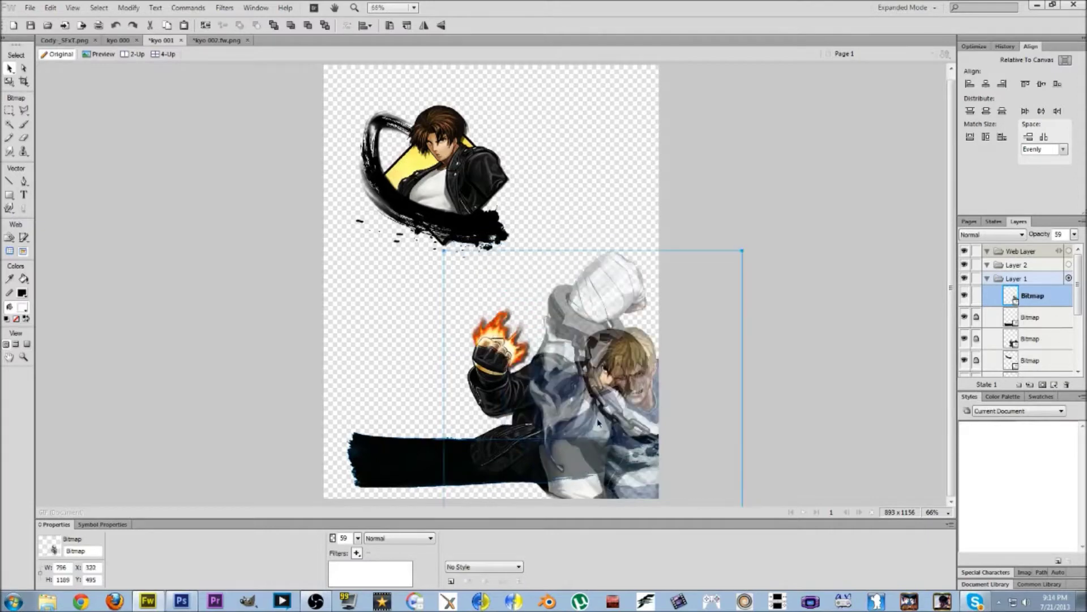
left_click_drag(598, 423, 576, 418)
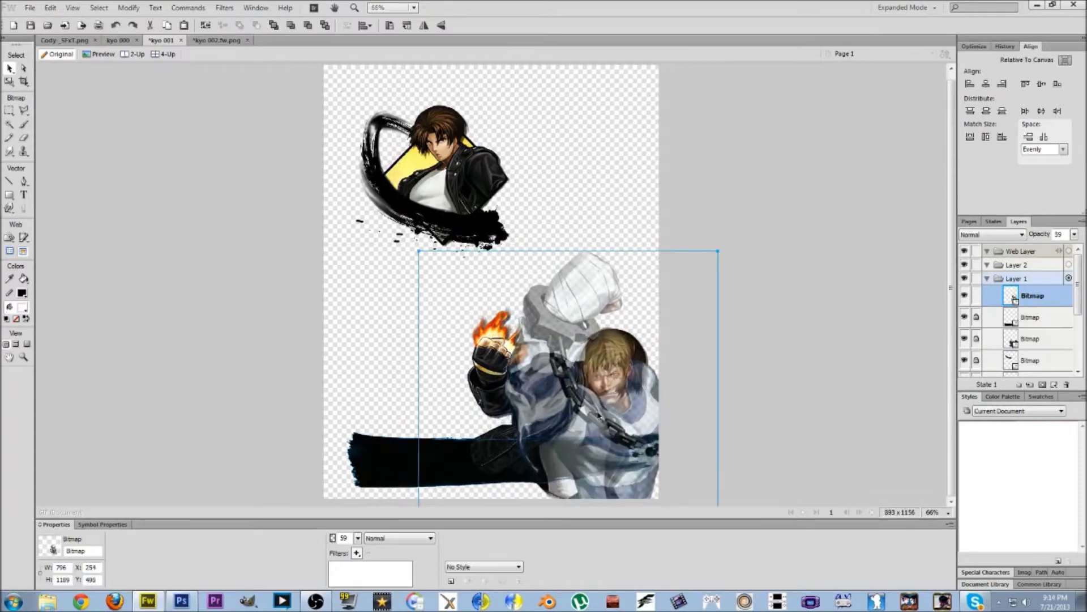
Slightly rescale the Cody bitmap and settle it at X 284, Y 503 beside Kyo's flaming fist
scroll(598, 418, "up", 3)
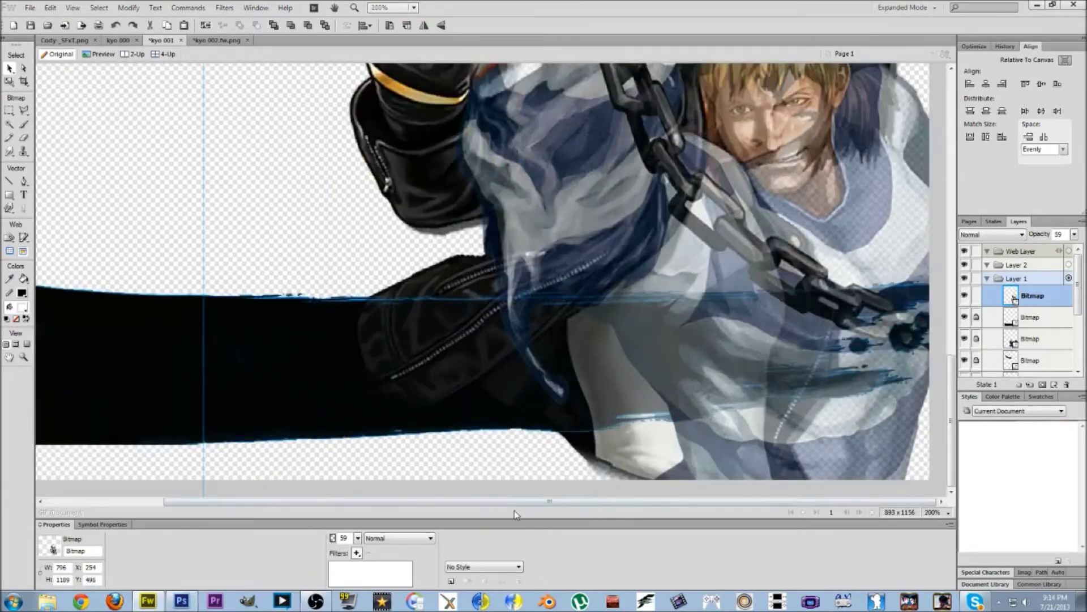
scroll(704, 461, "up", 3)
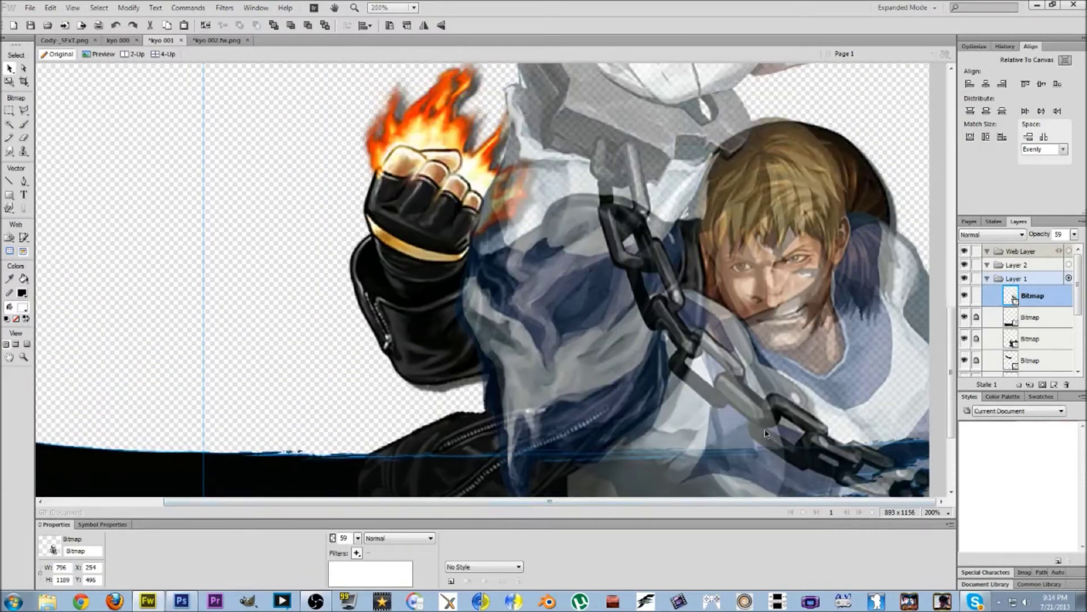
left_click_drag(704, 461, 756, 436)
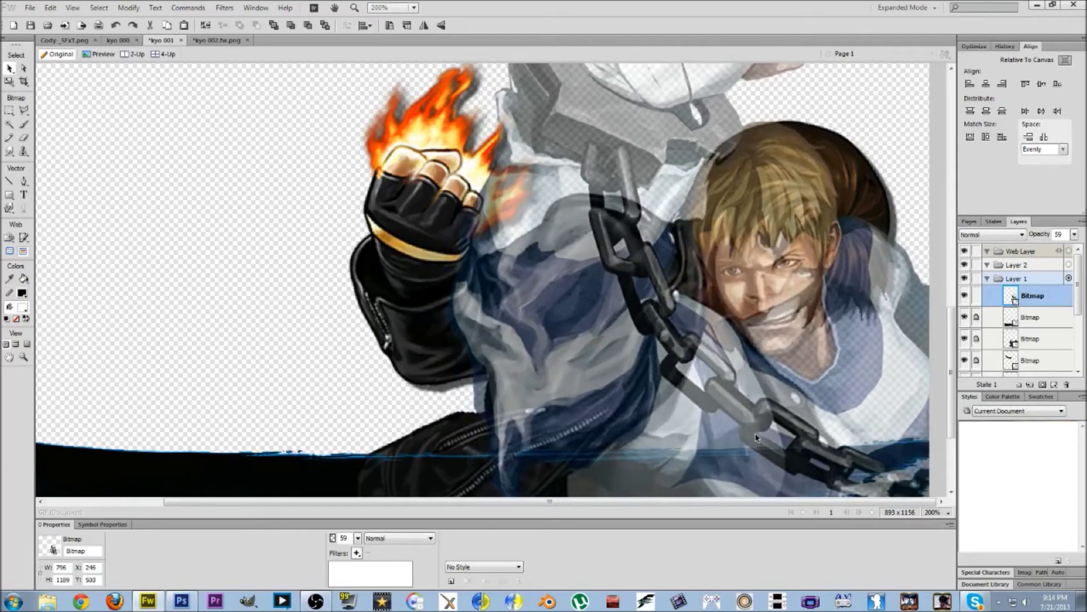
left_click(139, 290)
key("ctrl+1")
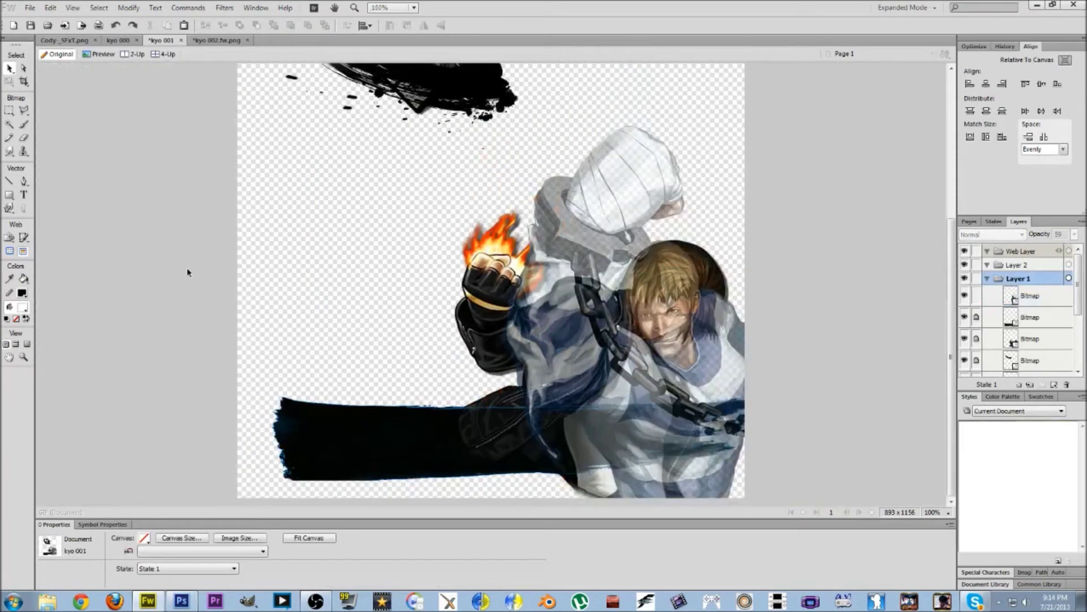
left_click(423, 136)
key("q")
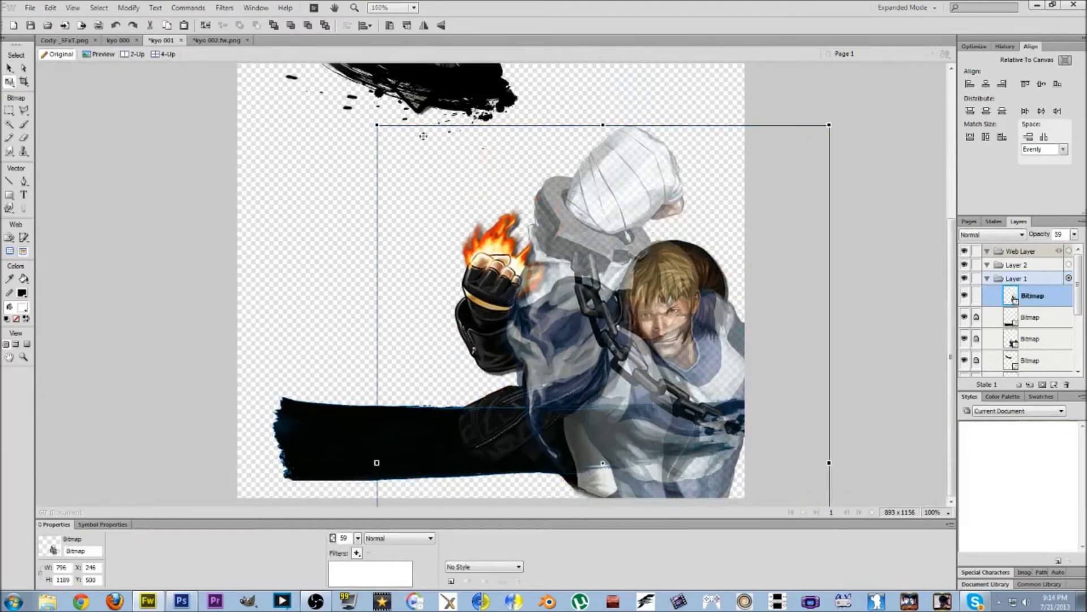
left_click_drag(380, 127, 402, 165)
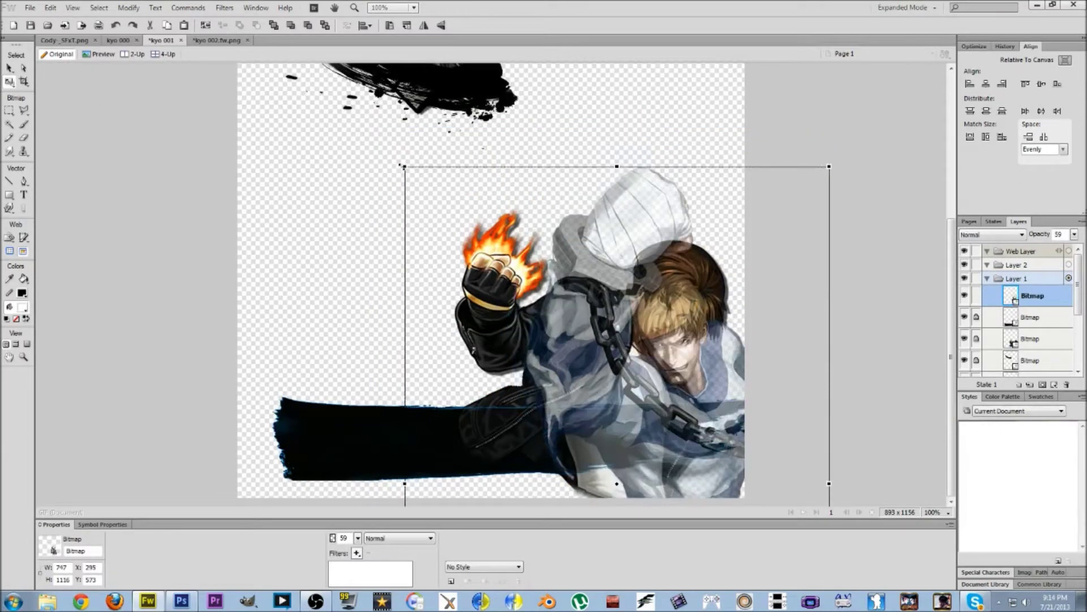
mouse_move(610, 320)
left_mouse_down()
mouse_move(598, 335)
mouse_move(597, 318)
mouse_move(611, 319)
left_mouse_up()
left_click_drag(400, 130, 398, 126)
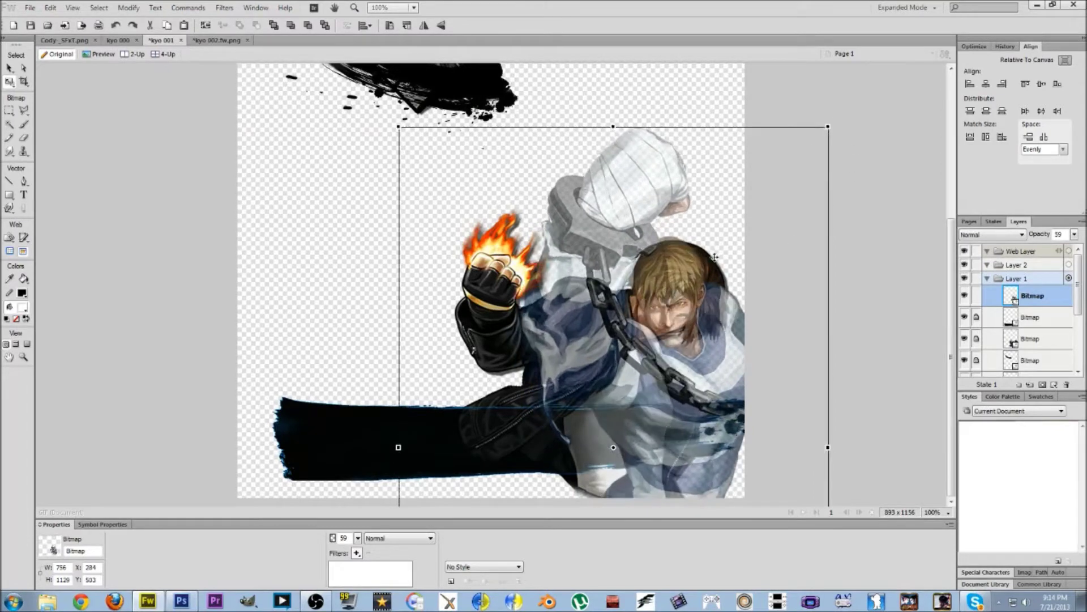
Set Cody to 100% opacity, stack it below the next bitmap, and nudge it 7 px left
left_click_drag(1074, 234, 1076, 188)
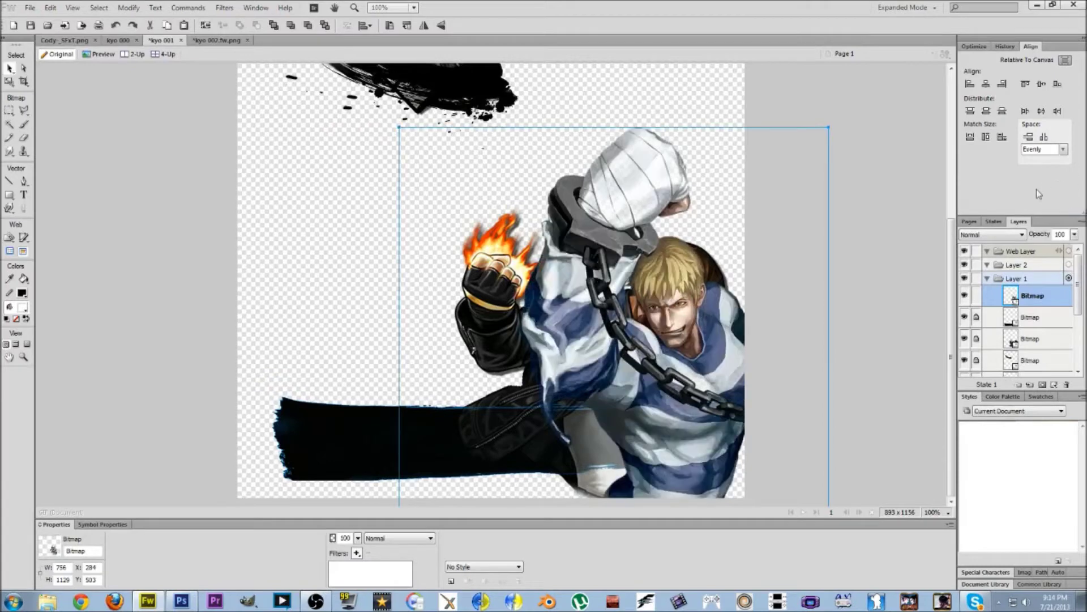
left_click_drag(1006, 297, 997, 321)
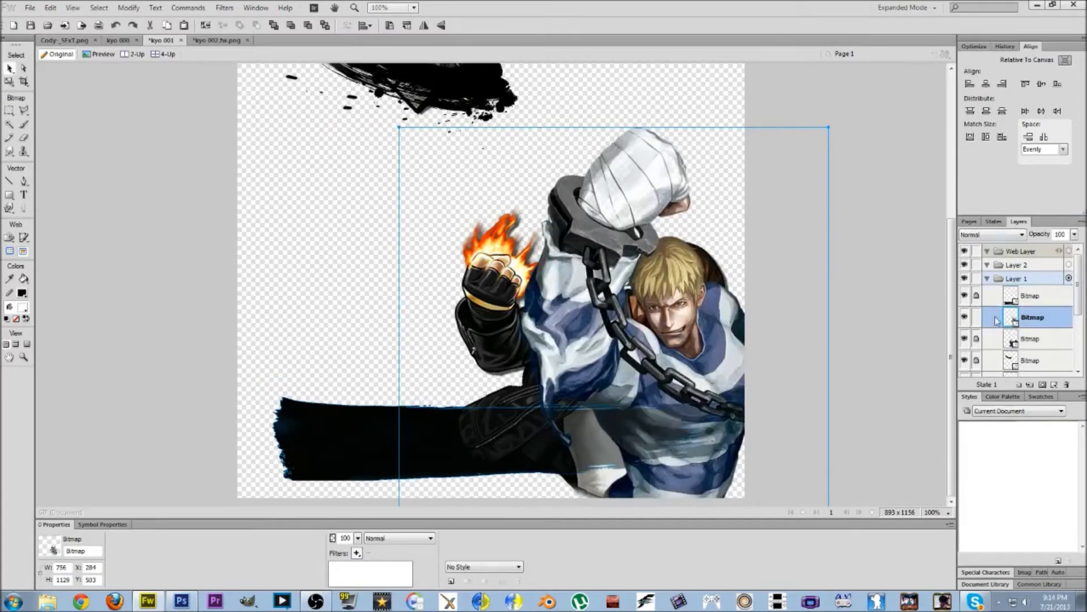
key("Left")
key("Left")
key("Left")
key("Left")
key("Left")
key("Left")
key("Left")
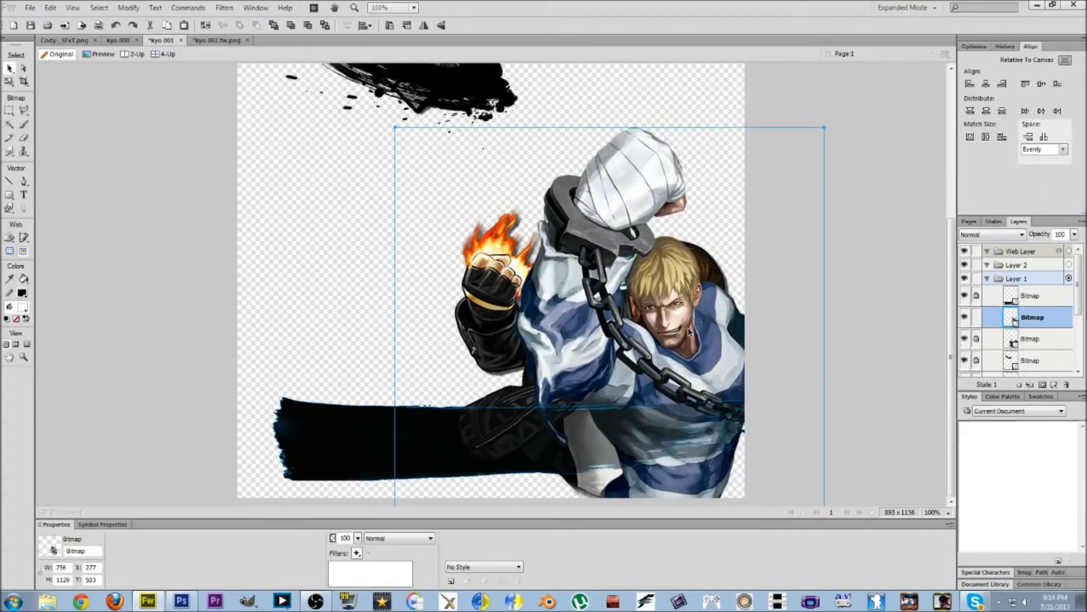
Hide the flaming-fist Kyo bitmap, then reselect the Cody image
left_click(968, 338)
left_click(816, 311)
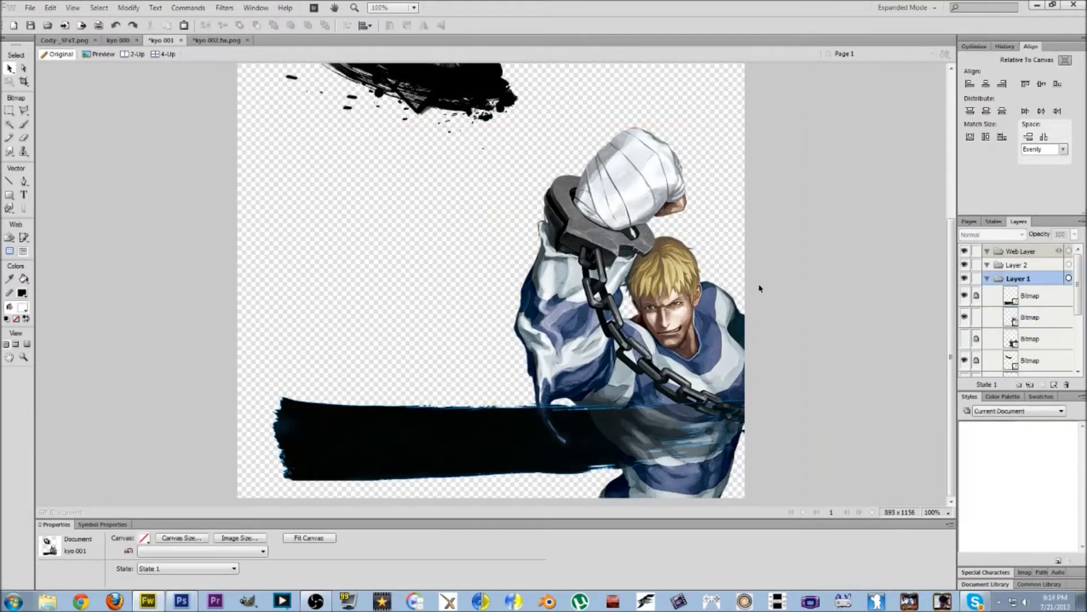
scroll(386, 244, "up", 5)
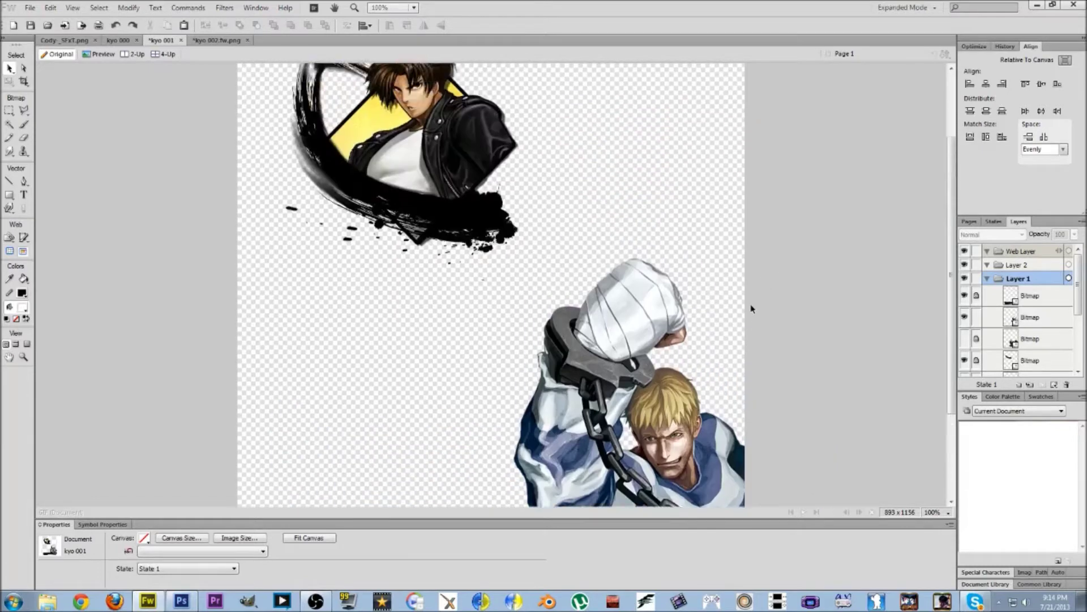
scroll(385, 245, "down", 5)
scroll(385, 244, "up", 5)
scroll(385, 244, "down", 5)
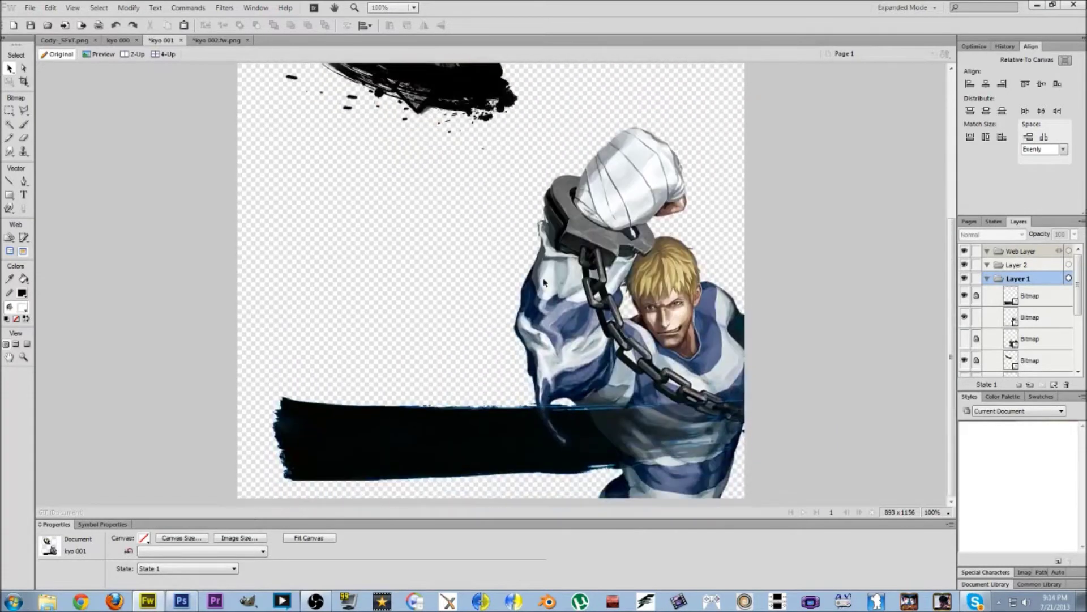
left_click(395, 268)
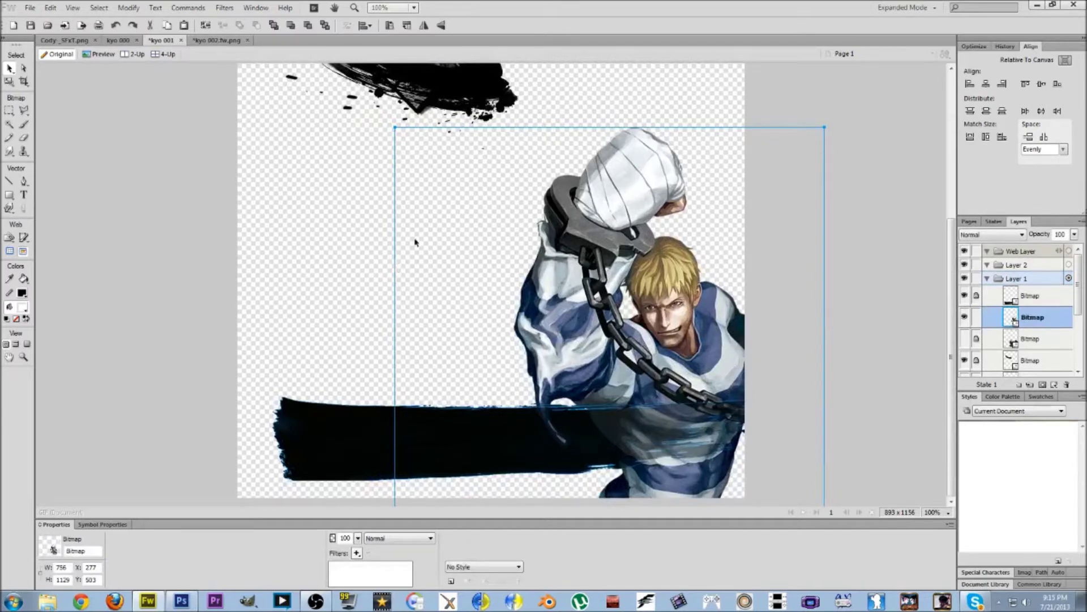
scroll(369, 299, "up", 3)
Move the Cody bitmap to the top of Layer 1 and drag it up over the Kyo portrait
left_click_drag(1002, 321, 1002, 293)
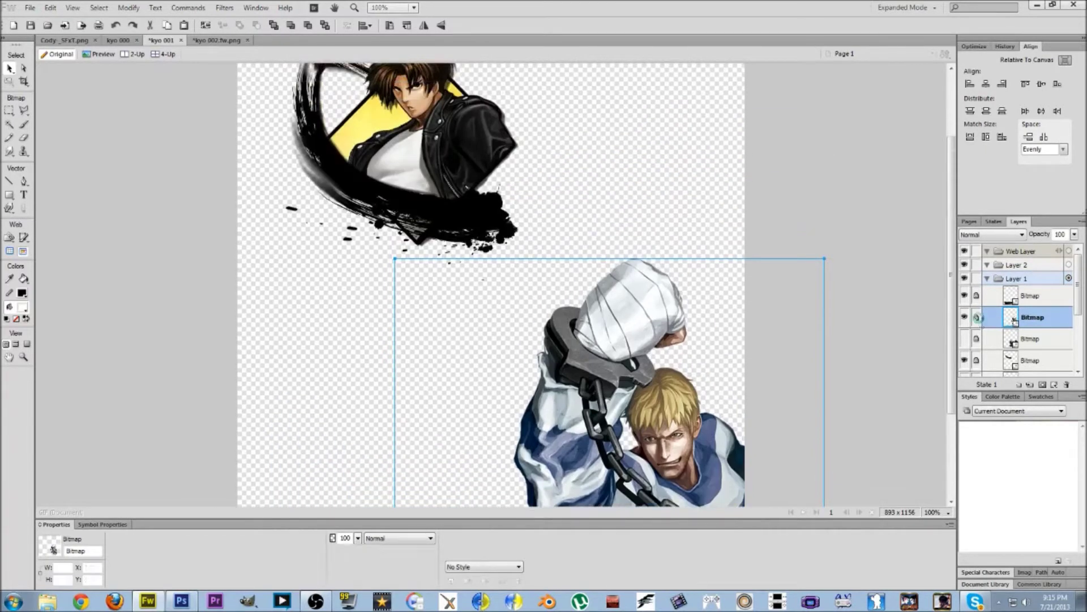
left_click(619, 135)
right_click(623, 137)
left_click(657, 182)
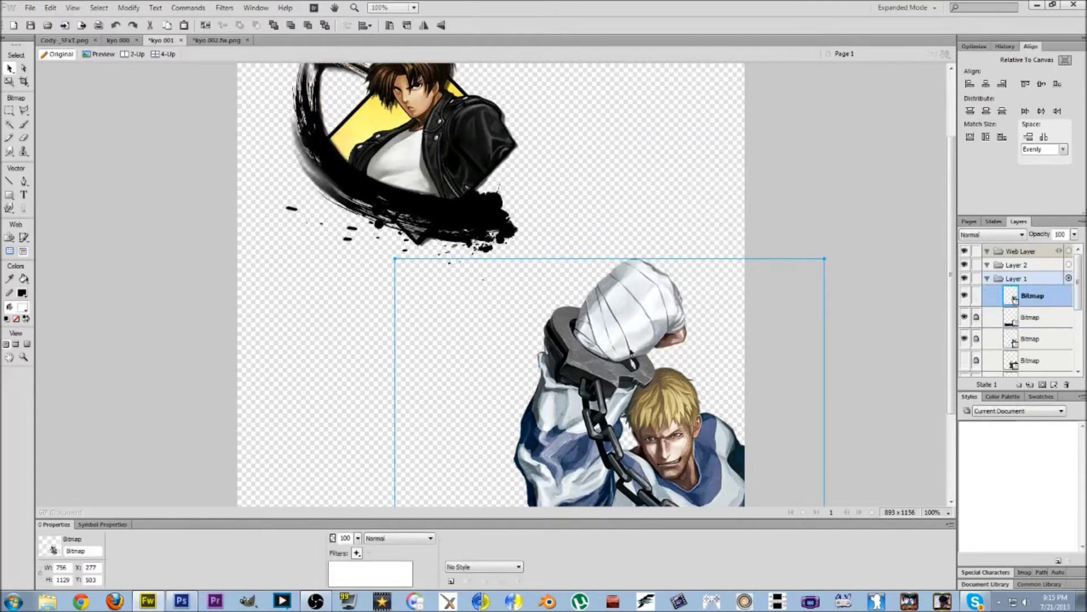
left_click_drag(637, 371, 435, 268)
scroll(435, 269, "down", 4)
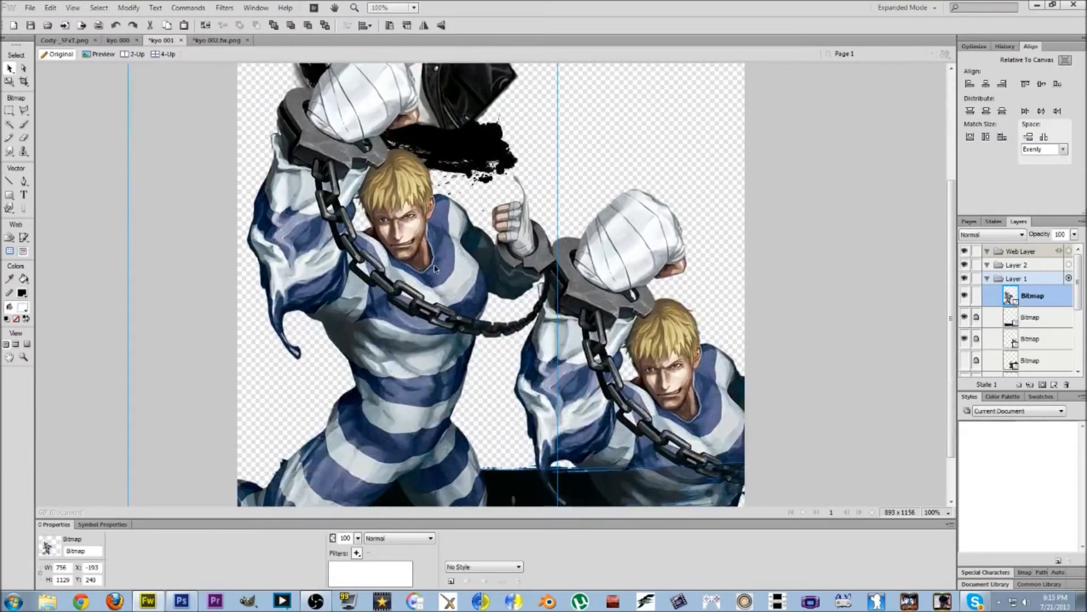
scroll(429, 277, "up", 3)
left_click_drag(401, 358, 423, 237)
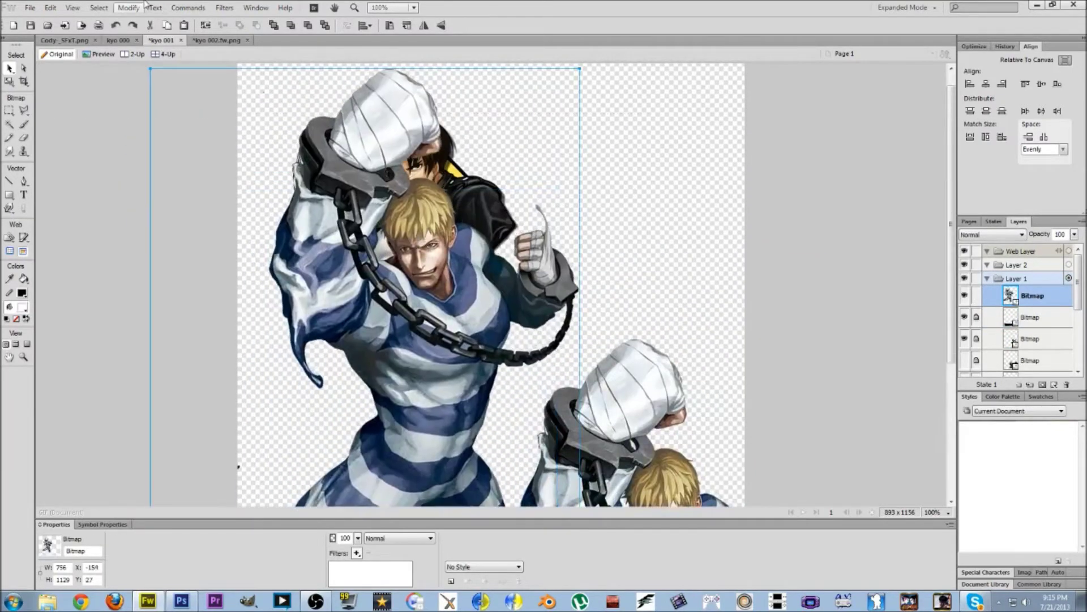
Flip Cody horizontally and place it at X 100, Y 82 overlapping Kyo
left_click(119, 7)
mouse_move(189, 166)
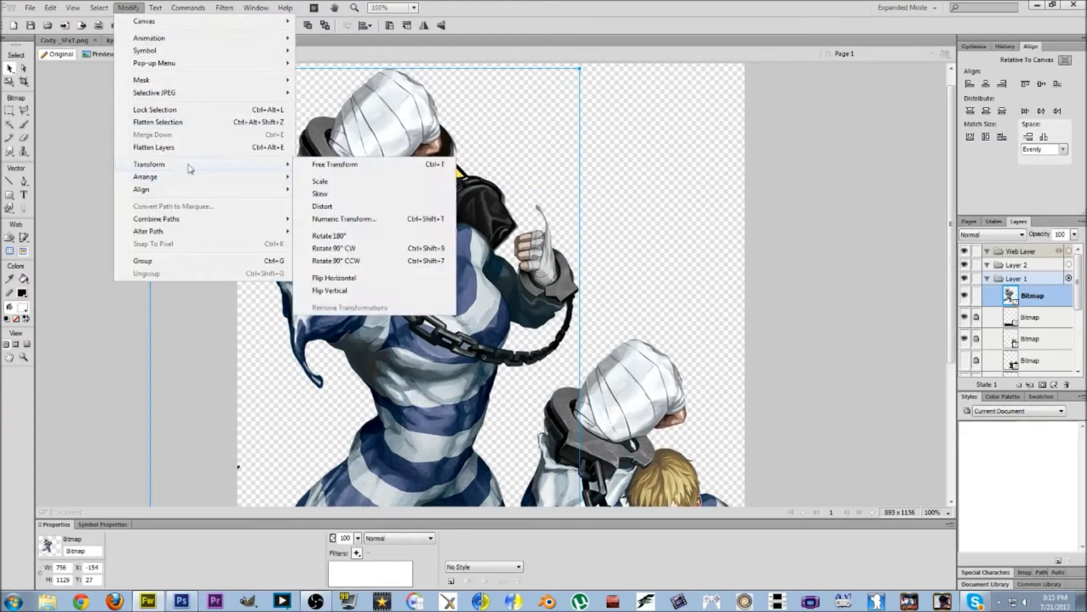
left_click(350, 278)
left_click_drag(296, 306, 410, 243)
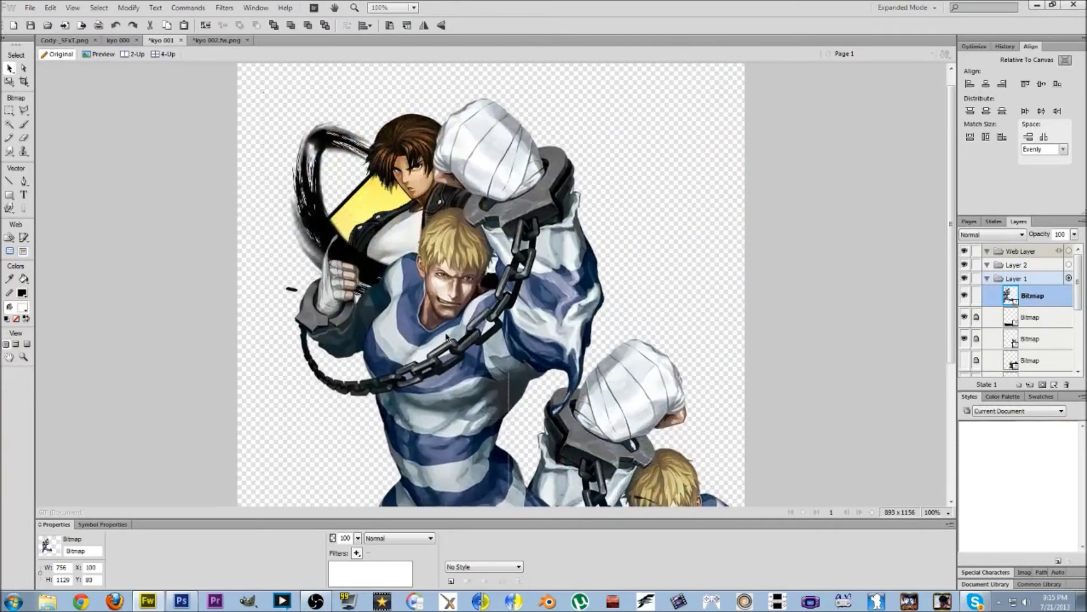
key("ctrl+t")
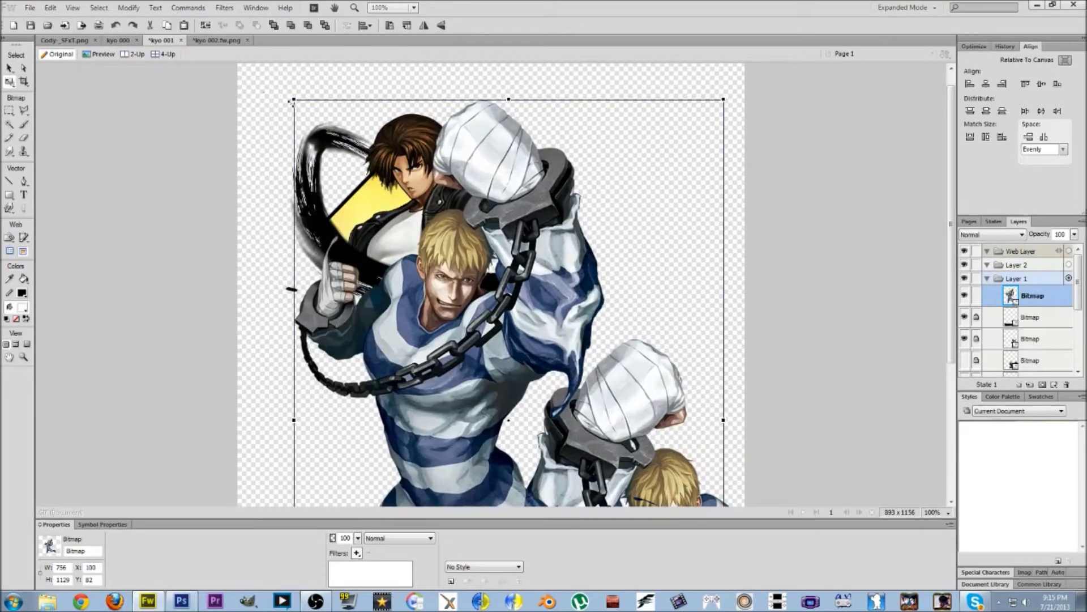
Scale the Cody figure to 620×925 at X 85, Y -55 and stack its layer beneath Kyo's
left_click_drag(294, 100, 401, 260)
left_click_drag(512, 390, 410, 172)
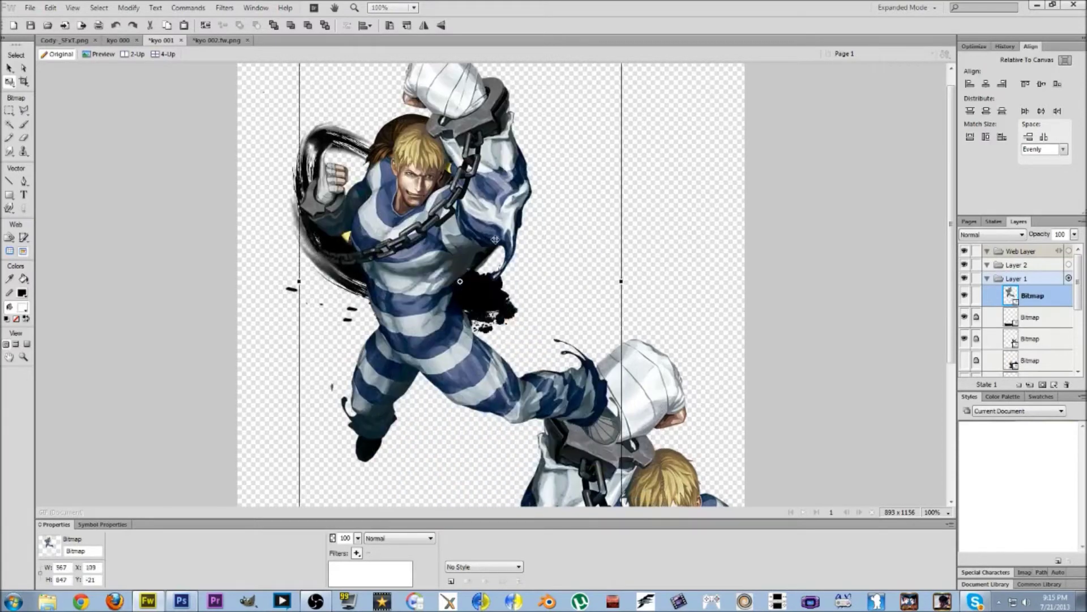
left_click_drag(484, 204, 499, 308)
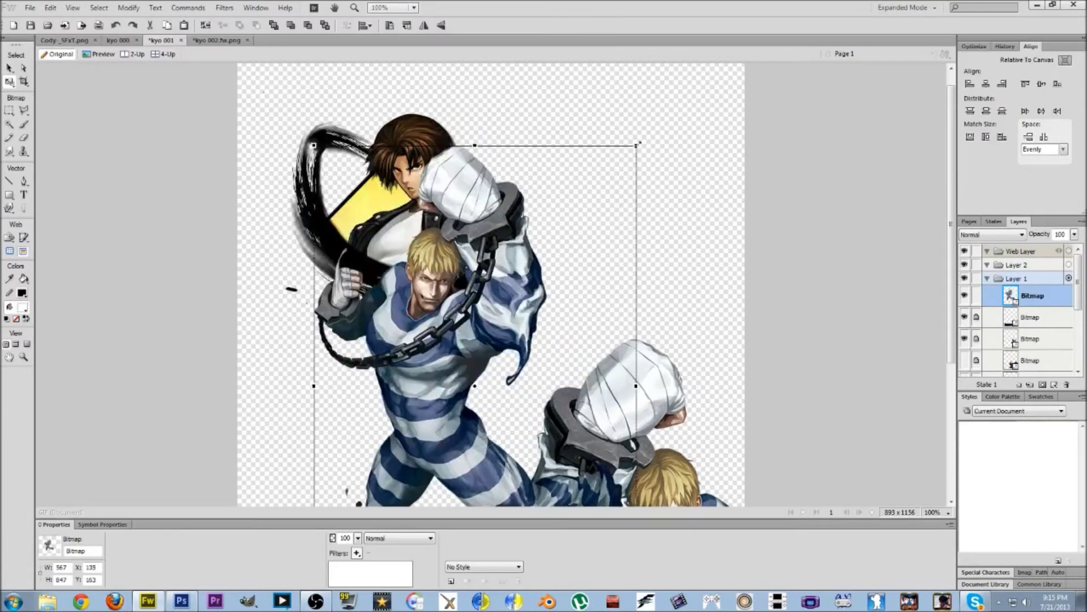
left_click_drag(638, 145, 660, 100)
left_click_drag(506, 291, 483, 215)
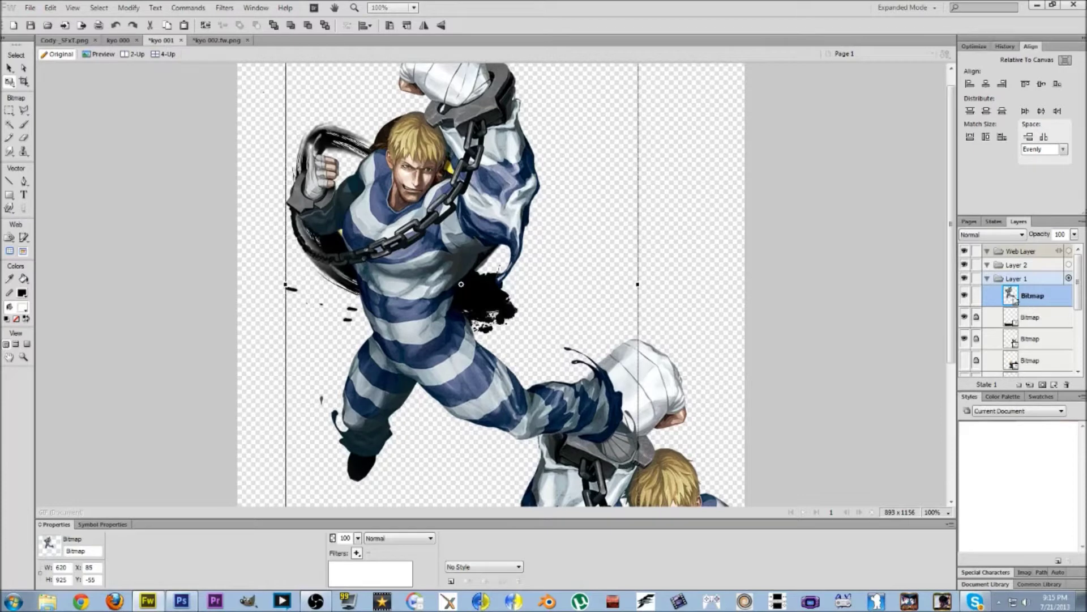
left_click_drag(1011, 300, 1013, 372)
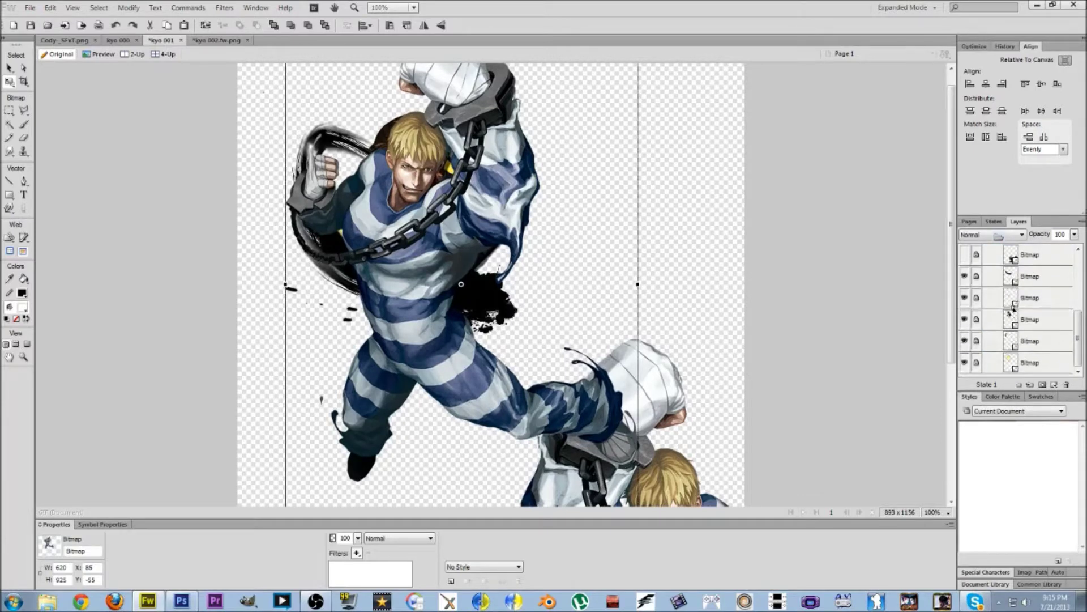
left_click(1014, 322)
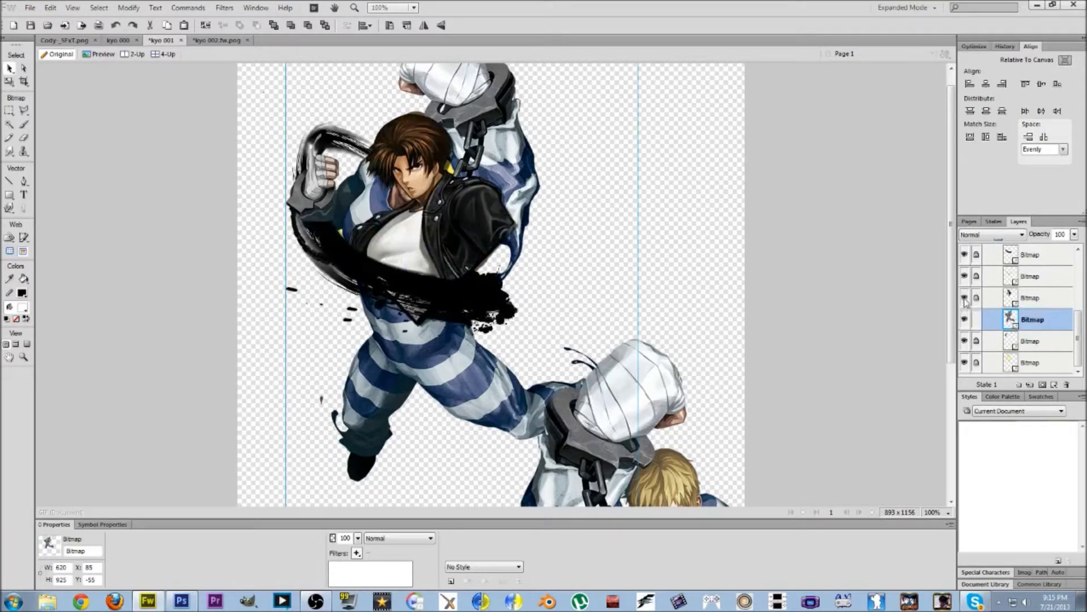
Raise Cody's layer above Kyo's and align him to Kyo's pose at 51% opacity and 200% zoom
left_click_drag(1017, 319, 1017, 295)
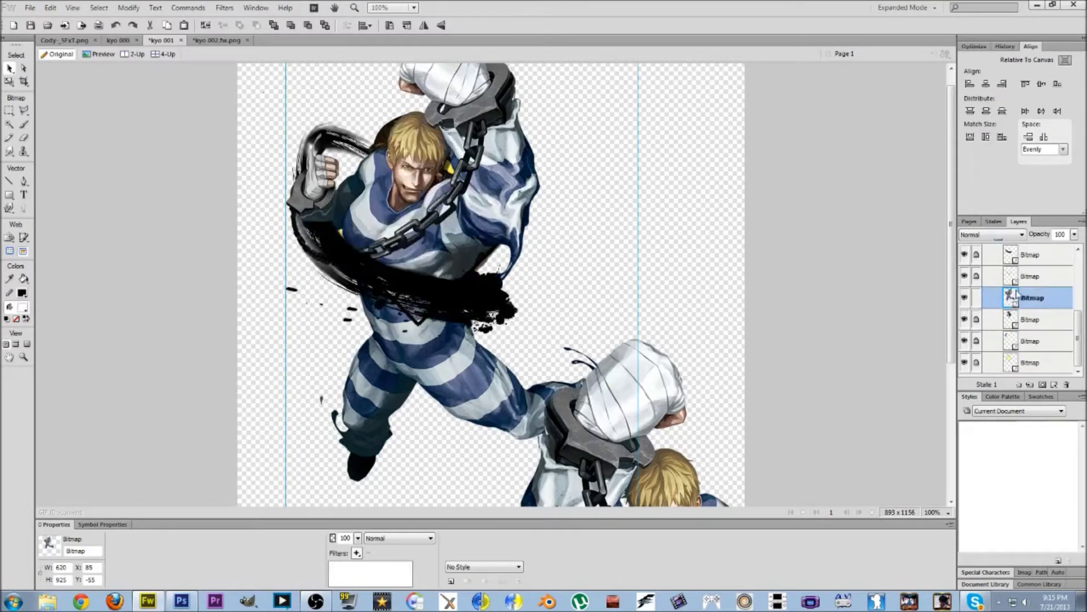
left_click_drag(1075, 233, 1074, 270)
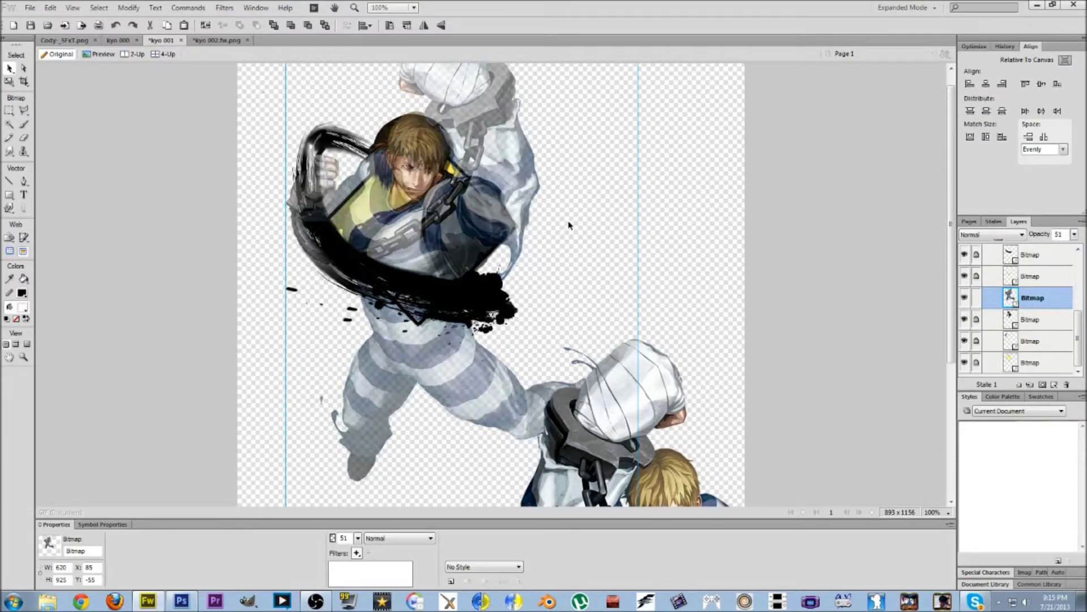
key("ctrl+=")
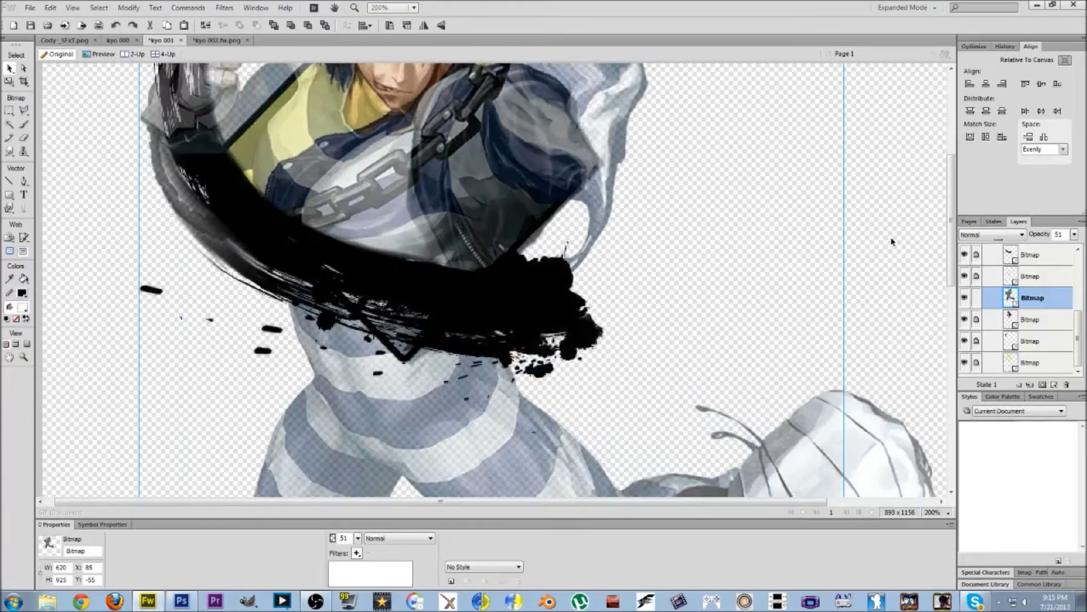
scroll(944, 185, "up", 4)
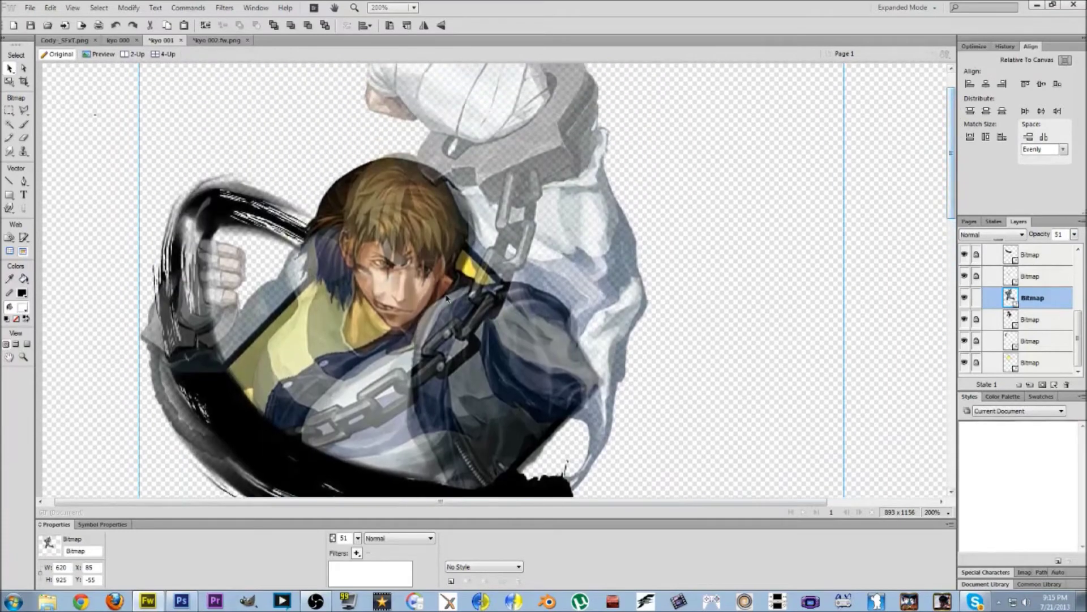
mouse_move(447, 297)
left_mouse_down()
mouse_move(461, 271)
mouse_move(452, 294)
left_mouse_up()
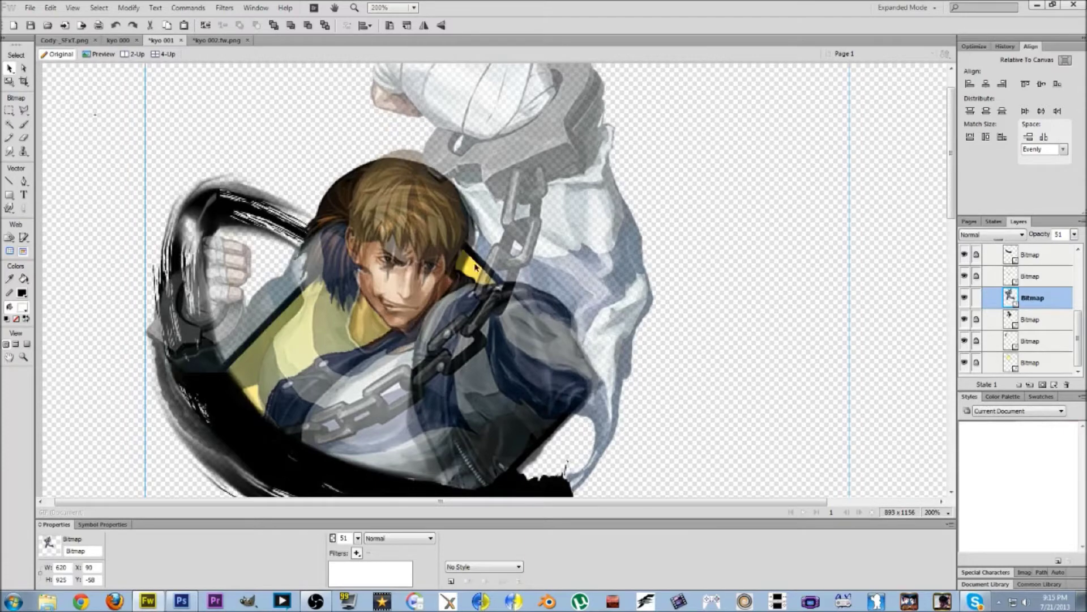
left_click_drag(418, 262, 420, 282)
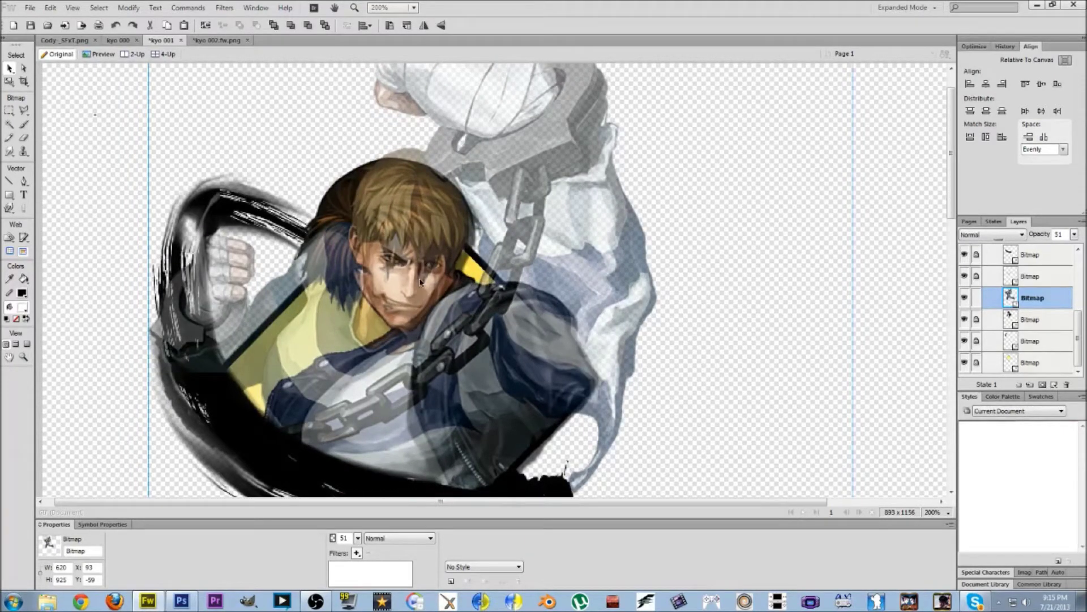
Restore Cody to 100% opacity and hide the Kyo layer underneath
left_click(1074, 234)
left_click_drag(1077, 249, 1077, 208)
left_click(964, 319)
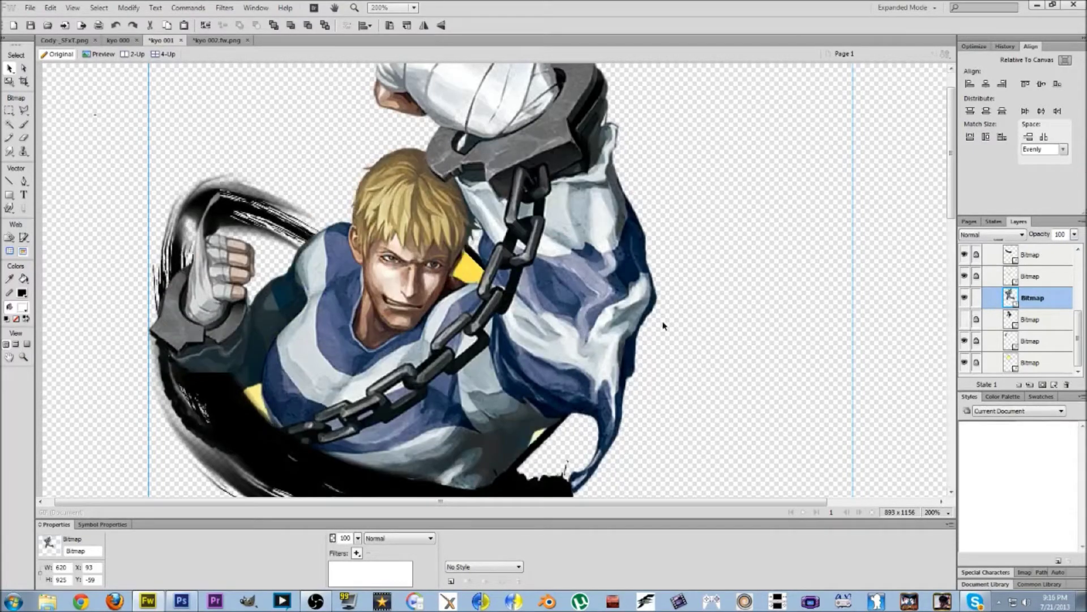
scroll(664, 326, "down", 6)
scroll(655, 324, "up", 7)
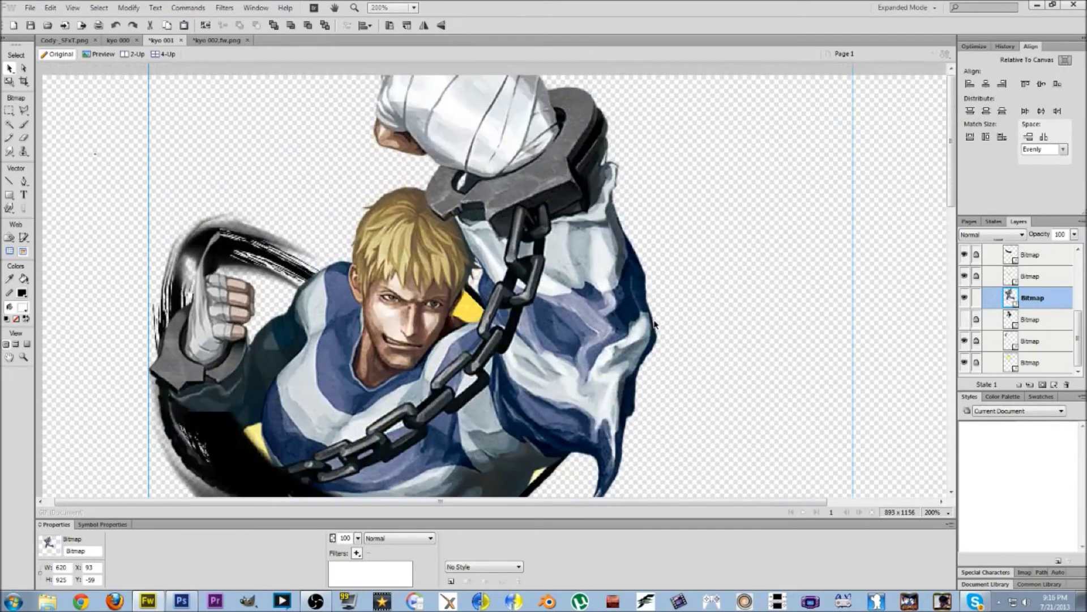
left_click(965, 297)
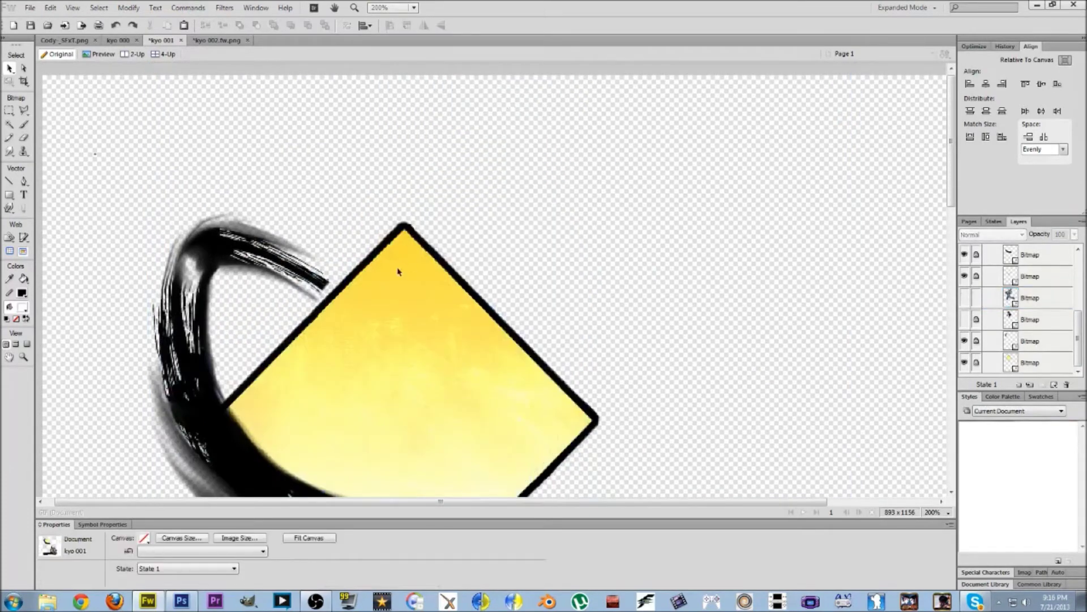
left_click(964, 298)
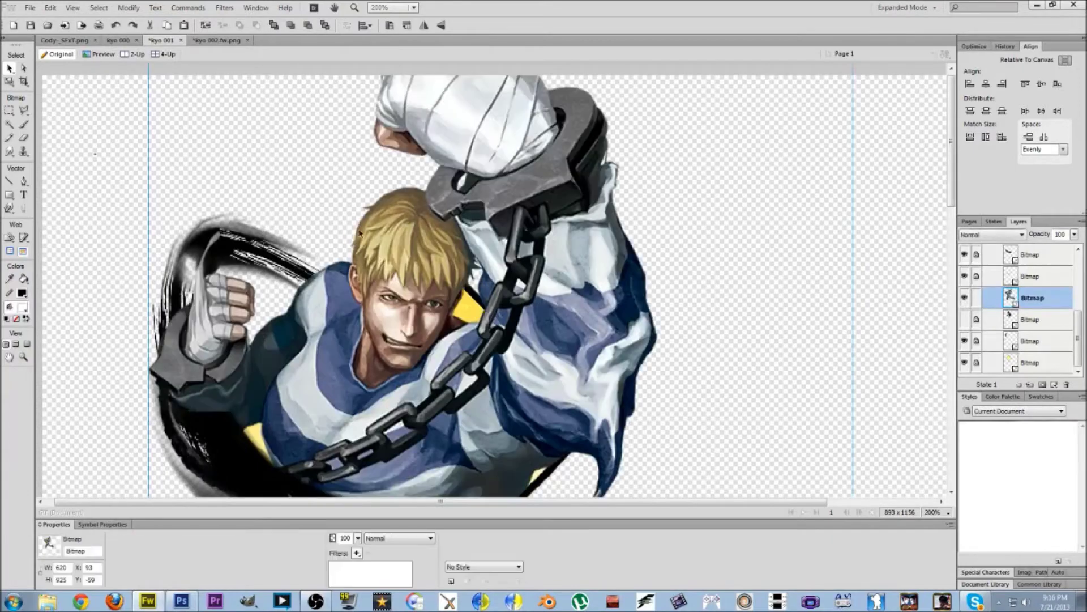
scroll(376, 262, "down", 5)
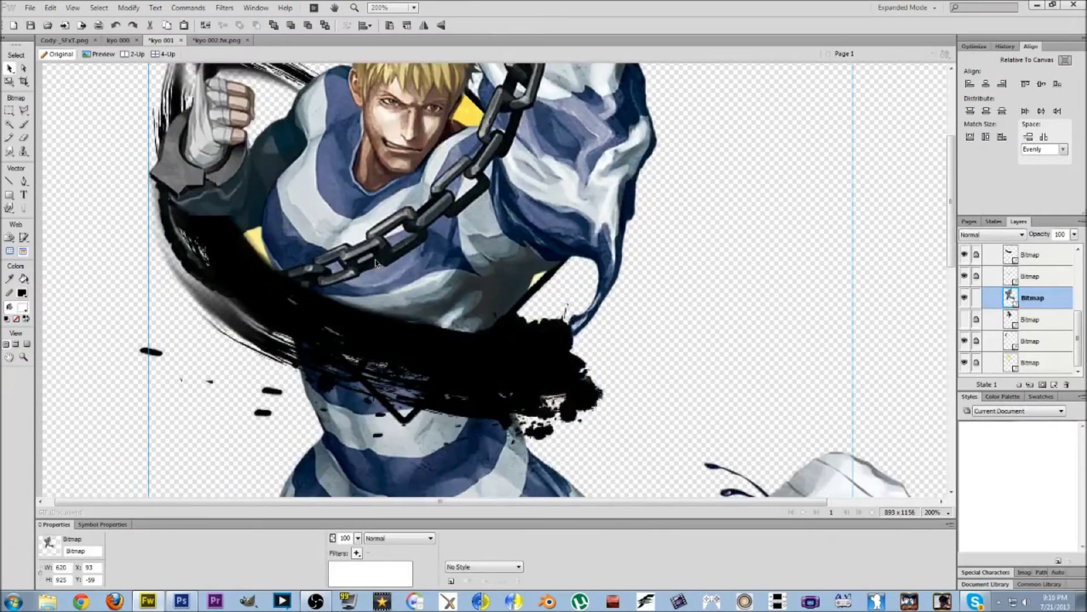
scroll(377, 263, "up", 3)
scroll(378, 262, "down", 2)
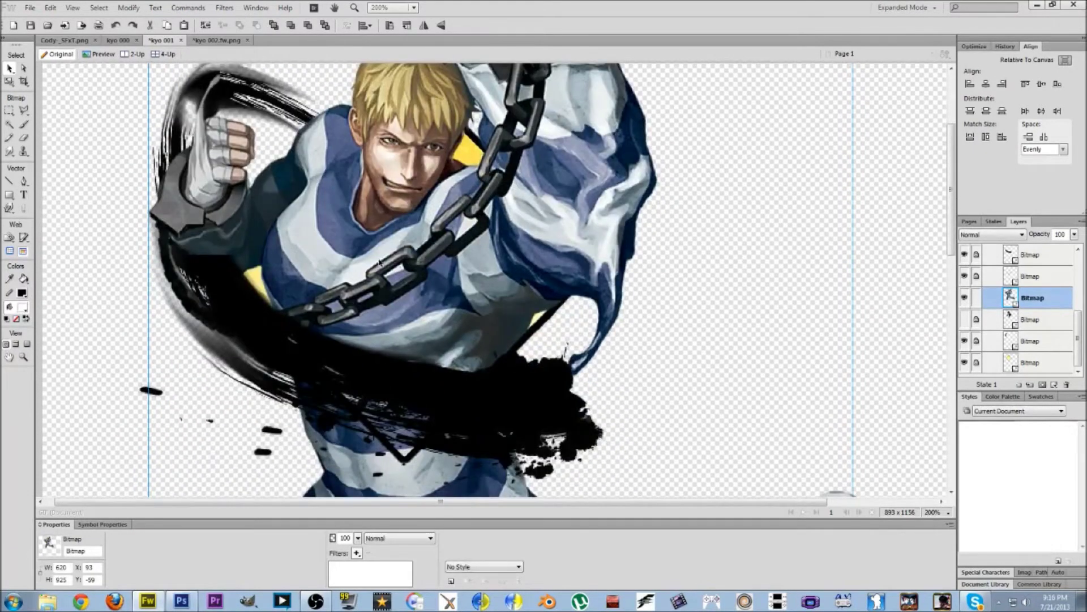
scroll(455, 272, "up", 4)
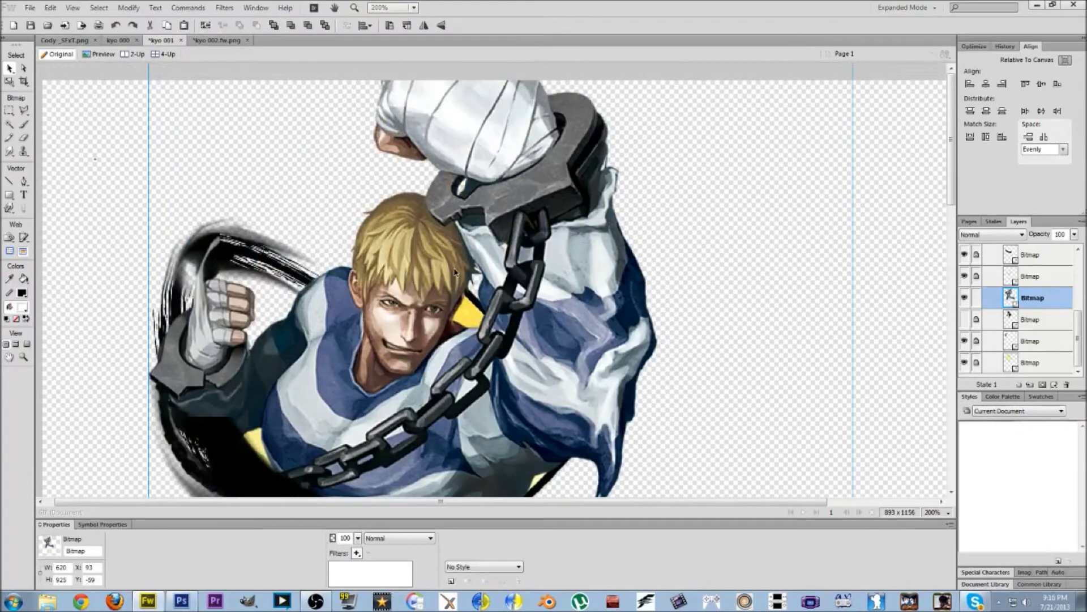
scroll(455, 272, "down", 4)
scroll(508, 232, "up", 4)
scroll(508, 232, "down", 8)
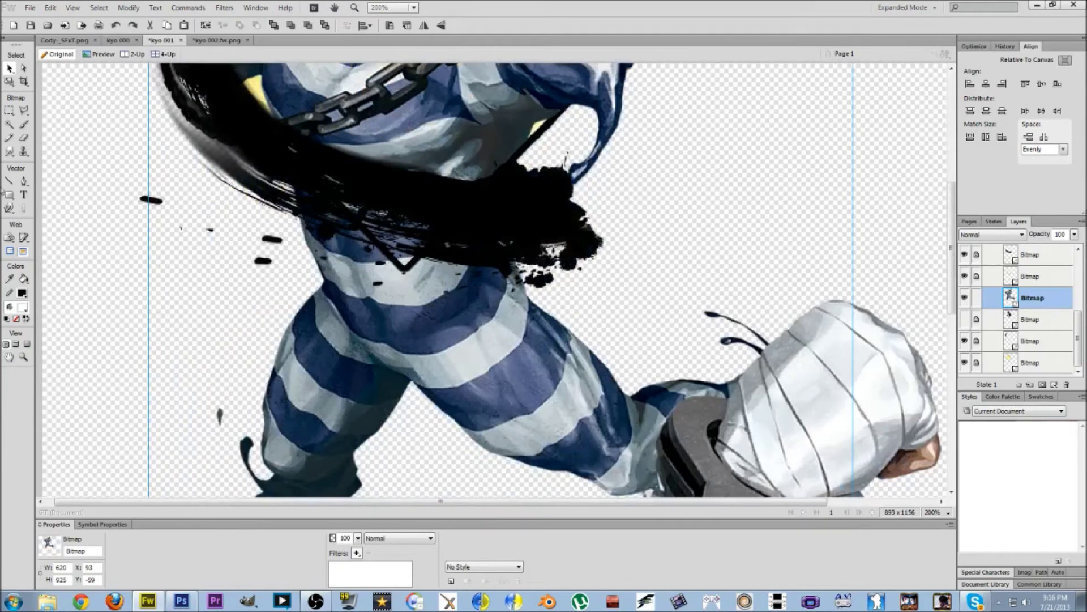
Erase Cody's striped trousers and stray dark fragments with a size-100 eraser
left_click(24, 137)
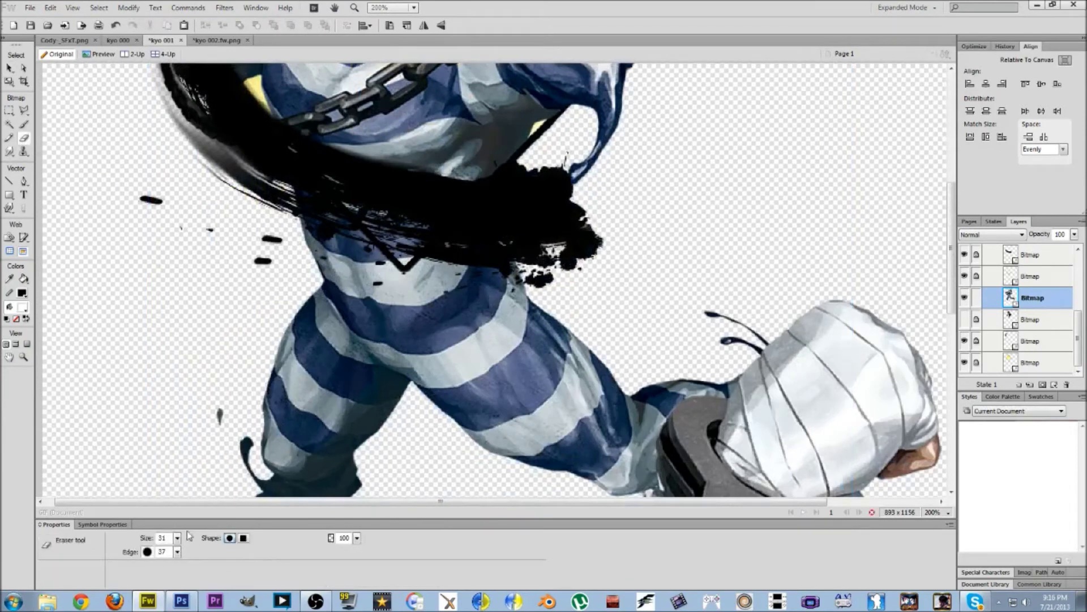
left_click_drag(177, 537, 180, 491)
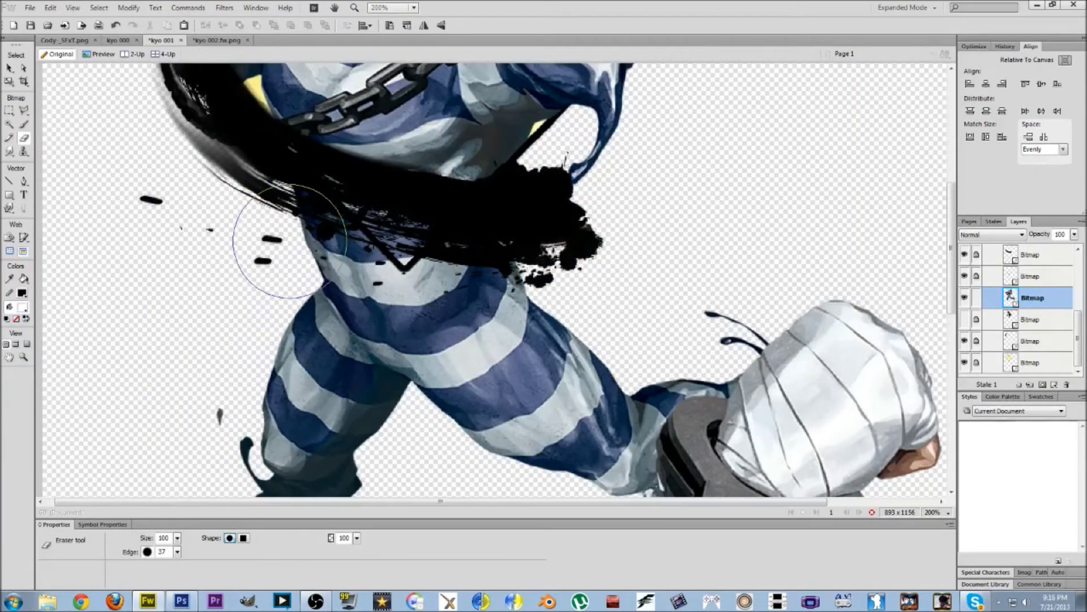
mouse_move(290, 240)
left_mouse_down()
mouse_move(342, 293)
mouse_move(354, 323)
mouse_move(368, 261)
mouse_move(391, 305)
mouse_move(436, 346)
mouse_move(444, 311)
mouse_move(510, 219)
mouse_move(437, 429)
mouse_move(594, 442)
mouse_move(363, 396)
mouse_move(725, 351)
mouse_move(799, 391)
left_mouse_up()
scroll(716, 414, "down", 3)
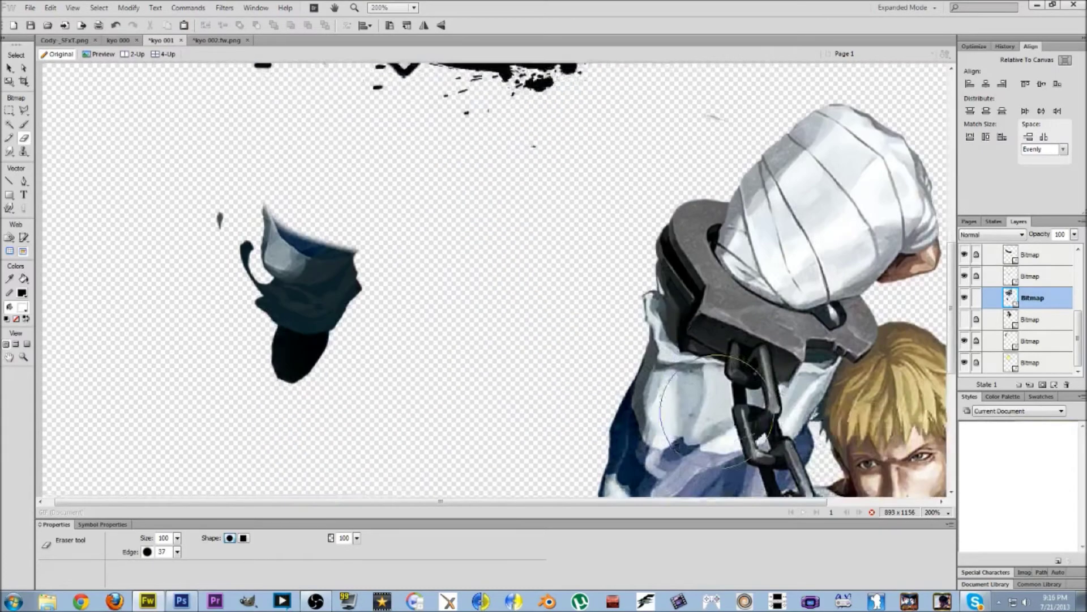
scroll(716, 413, "up", 3)
mouse_move(317, 397)
left_mouse_down()
mouse_move(260, 408)
mouse_move(351, 447)
left_mouse_up()
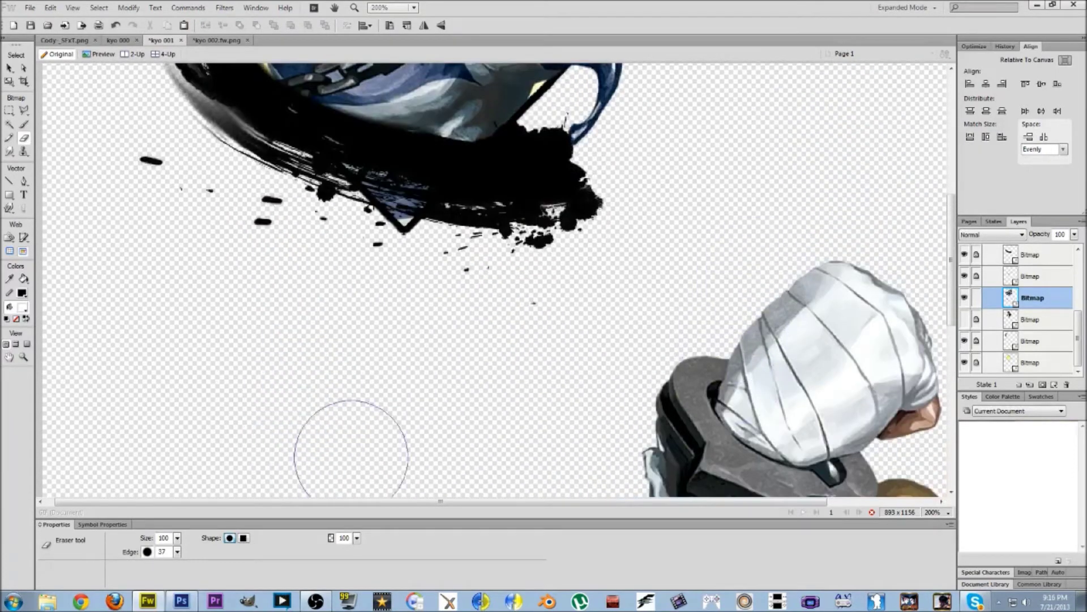
scroll(351, 456, "down", 3)
left_click(262, 340)
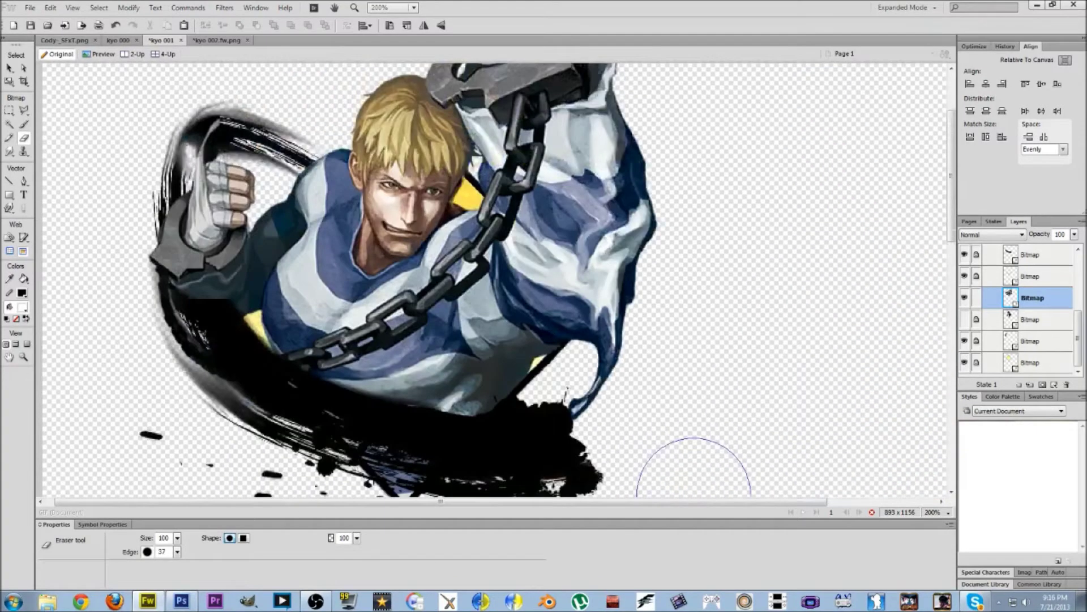
scroll(702, 460, "up", 2)
scroll(702, 460, "down", 1)
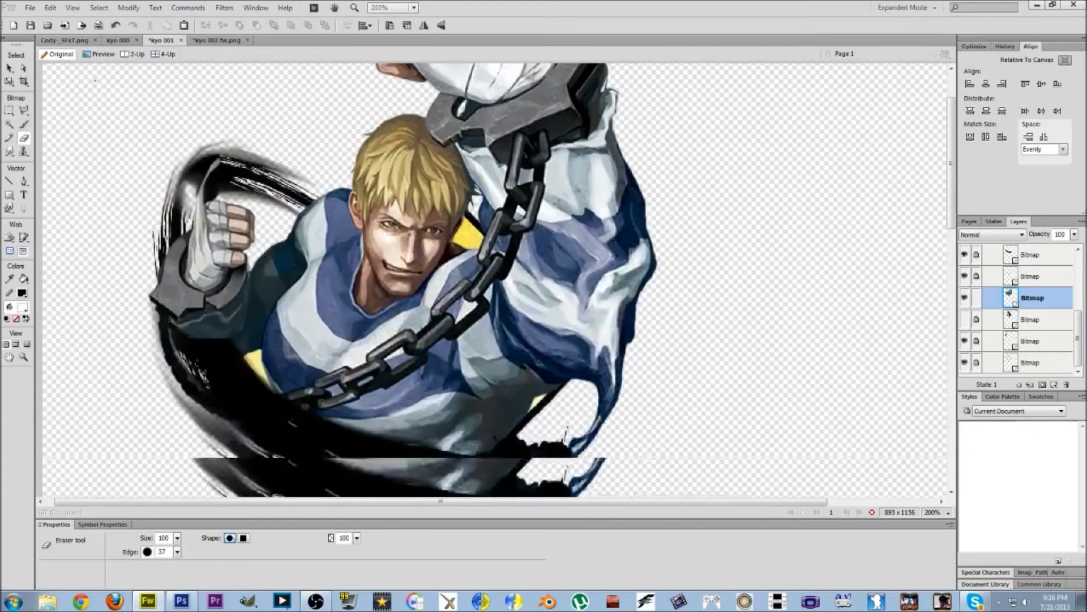
left_click(8, 68)
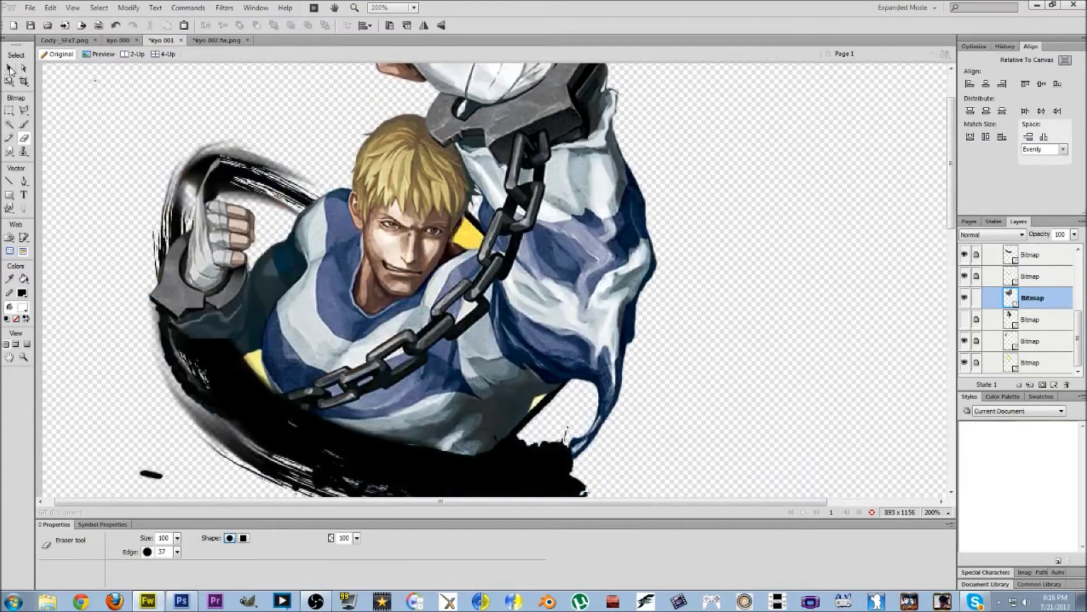
left_click(776, 384)
Move the third bitmap lower in the layer stack
key("ctrl+0")
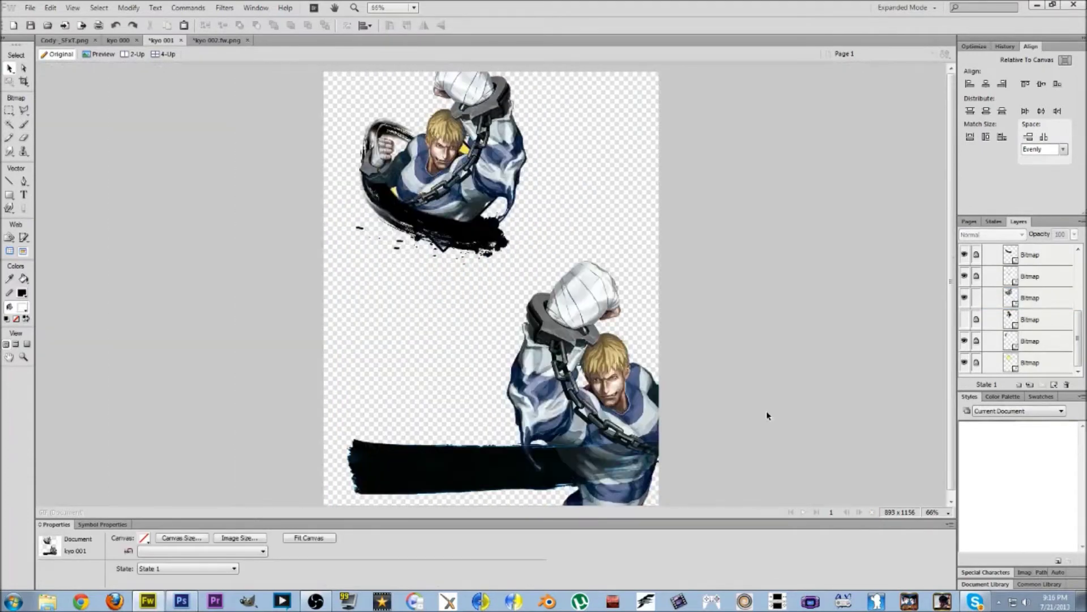
left_click(1012, 299)
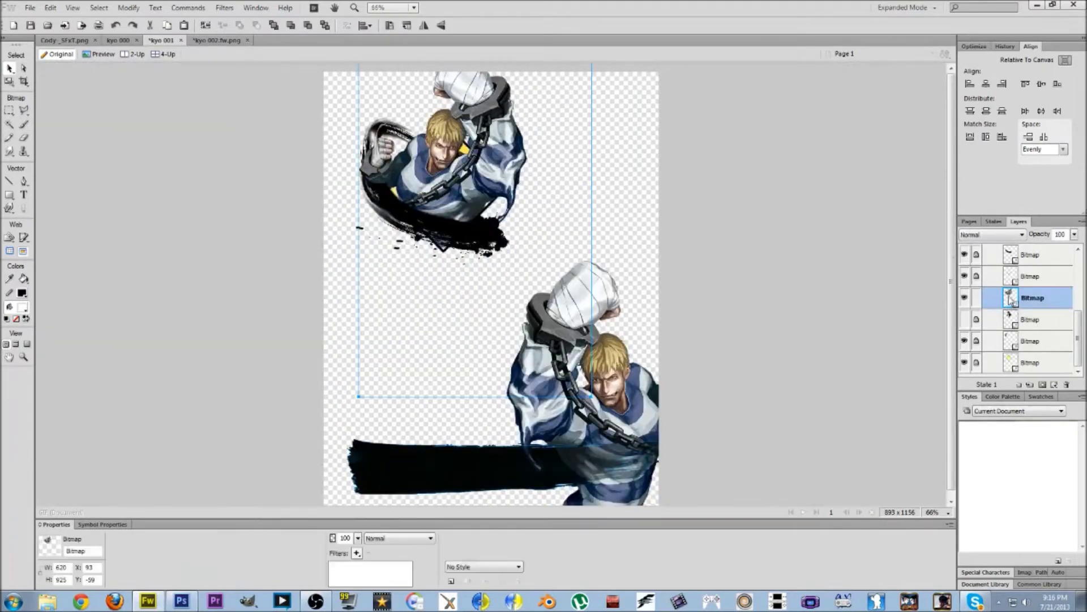
left_click_drag(1012, 299, 1002, 346)
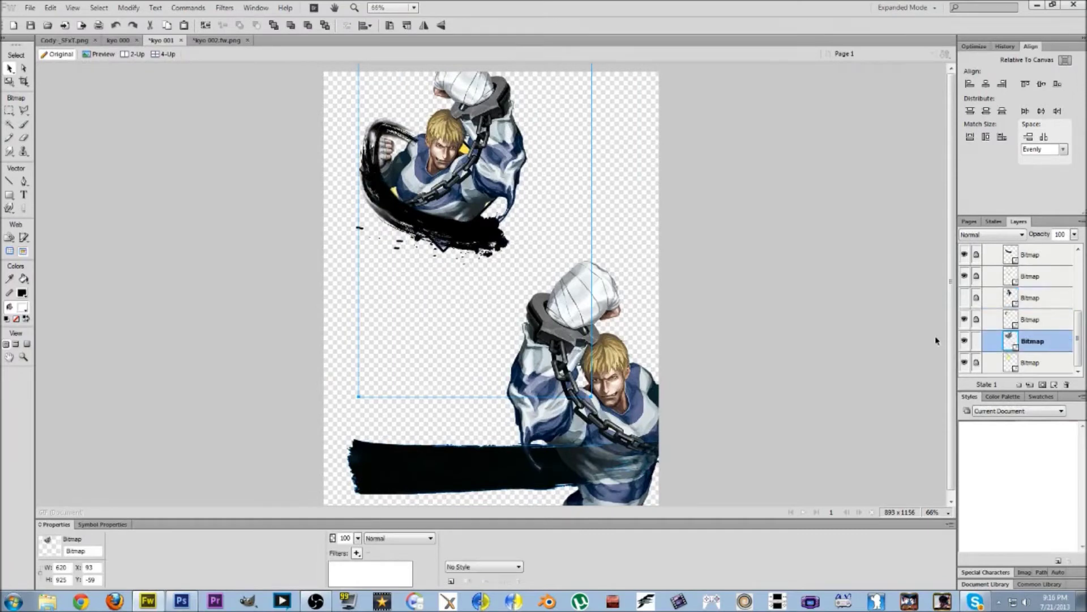
left_click(753, 288)
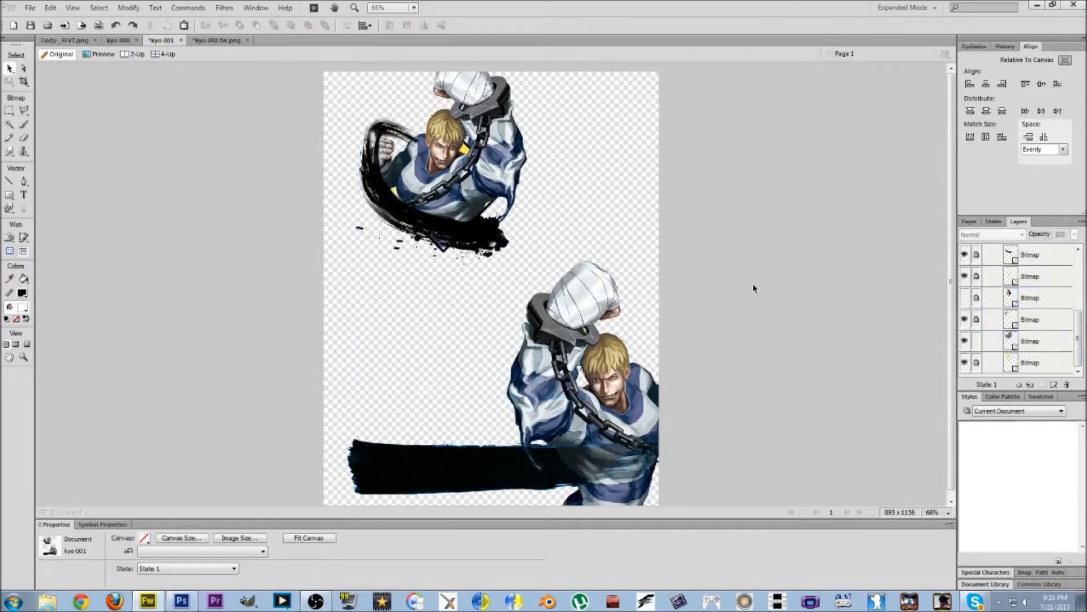
Unlock the upper Cody portrait, erase stray marks on its face at 200%, and relock it
left_click(976, 320)
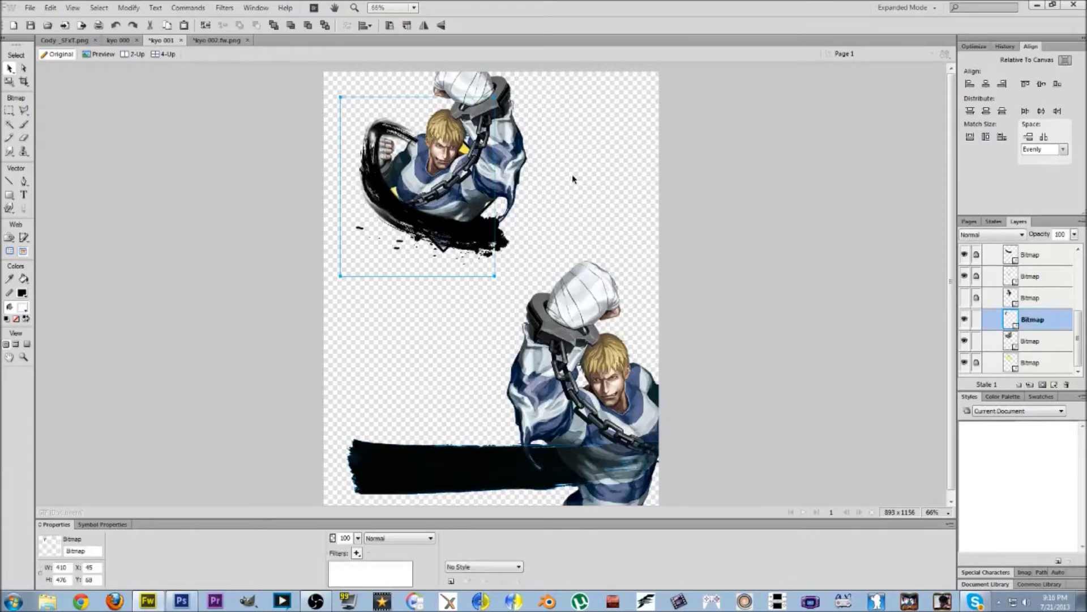
key("ctrl+equal")
key("ctrl+equal")
key("ctrl+equal")
scroll(396, 255, "up", 2)
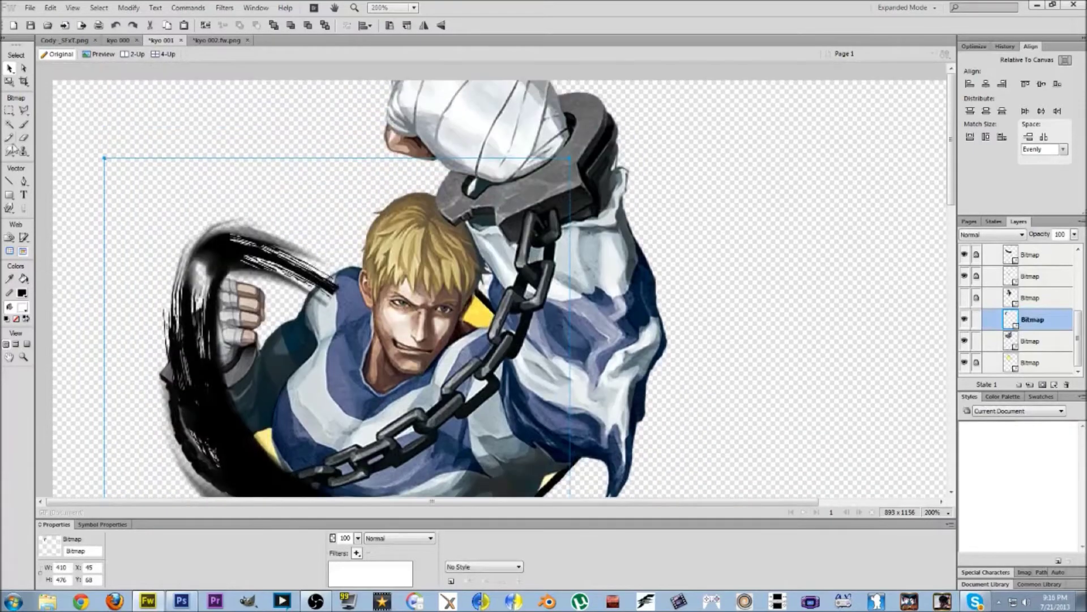
left_click(24, 138)
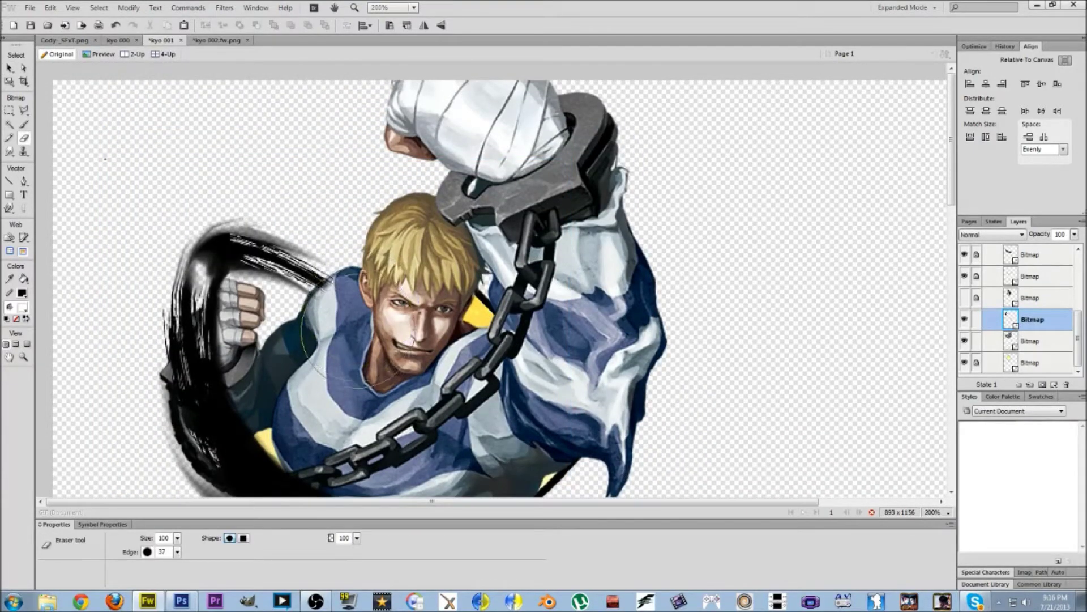
mouse_move(357, 334)
left_mouse_down()
mouse_move(382, 338)
mouse_move(362, 326)
left_mouse_up()
scroll(367, 385, "down", 3)
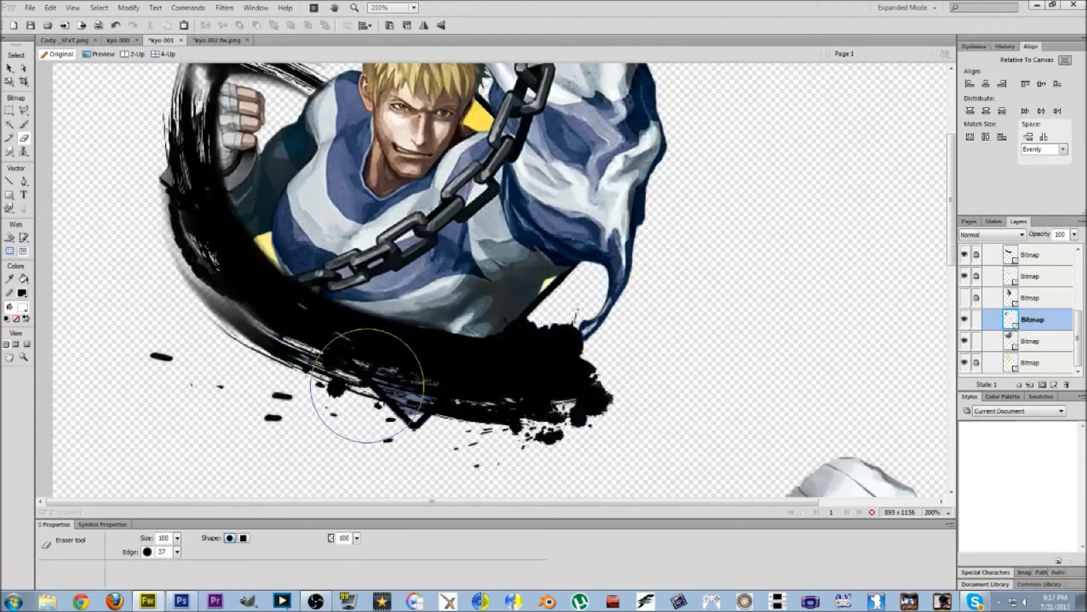
scroll(366, 385, "up", 3)
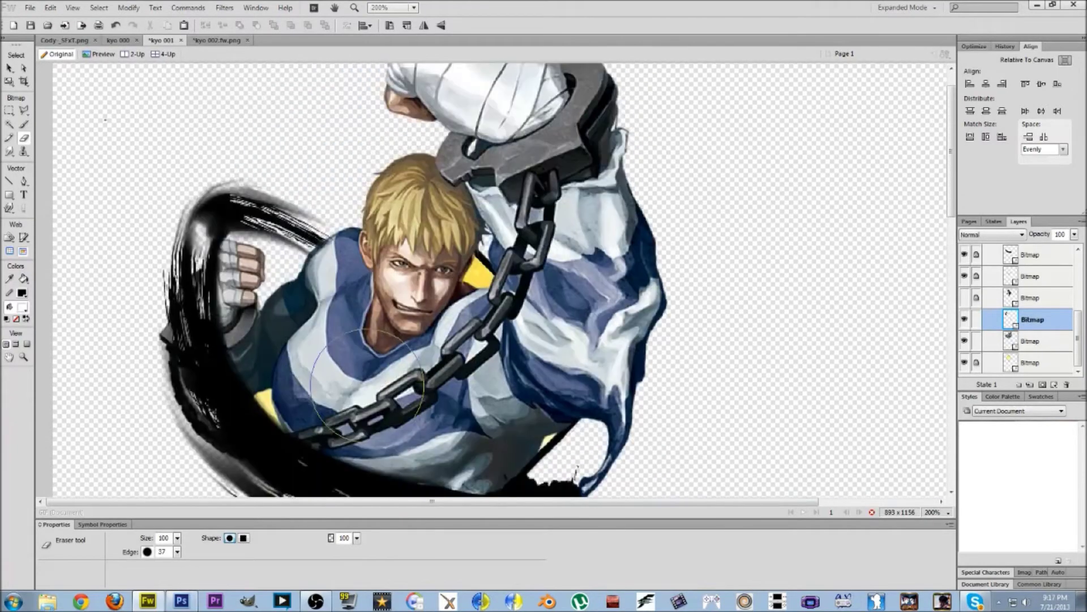
left_click(976, 320)
left_click(979, 340)
left_click(9, 67)
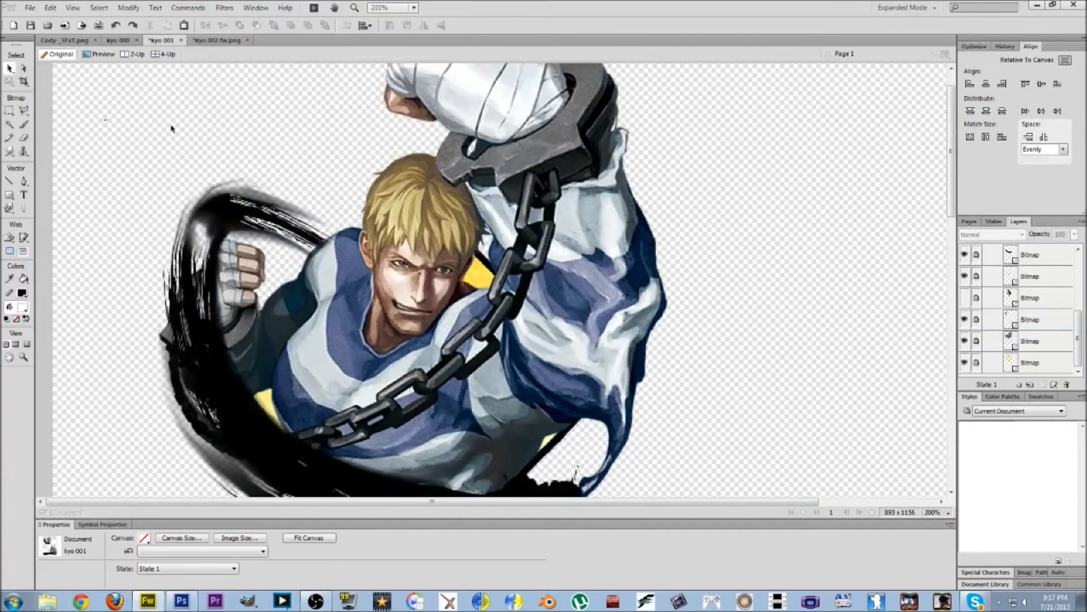
scroll(272, 206, "down", 3)
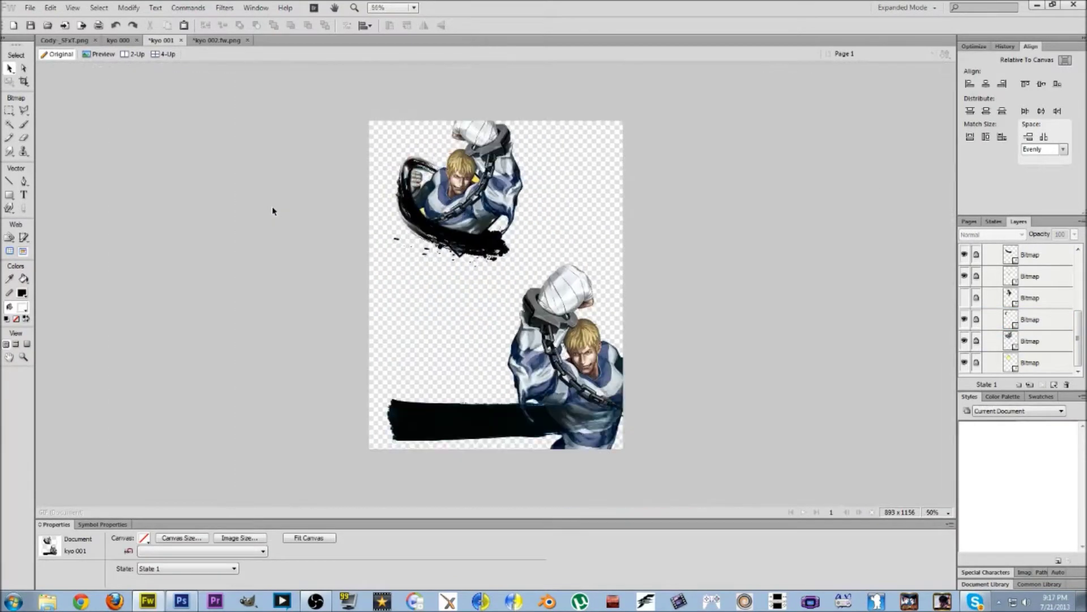
scroll(271, 206, "up", 1)
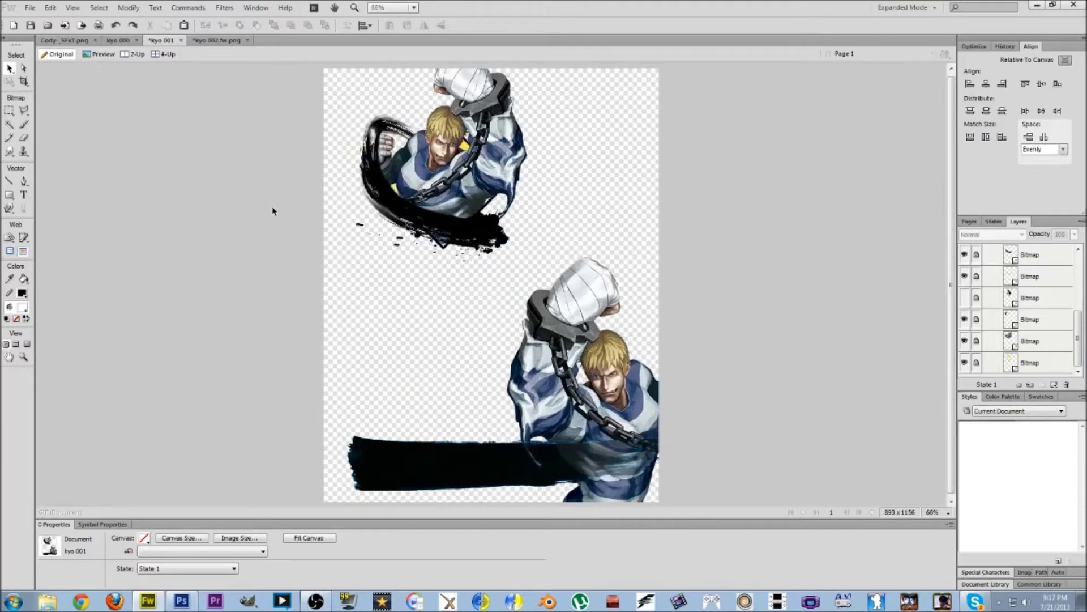
Apply a Drop Shadow filter with distance 1 to the upper Cody bitmap
left_click(976, 341)
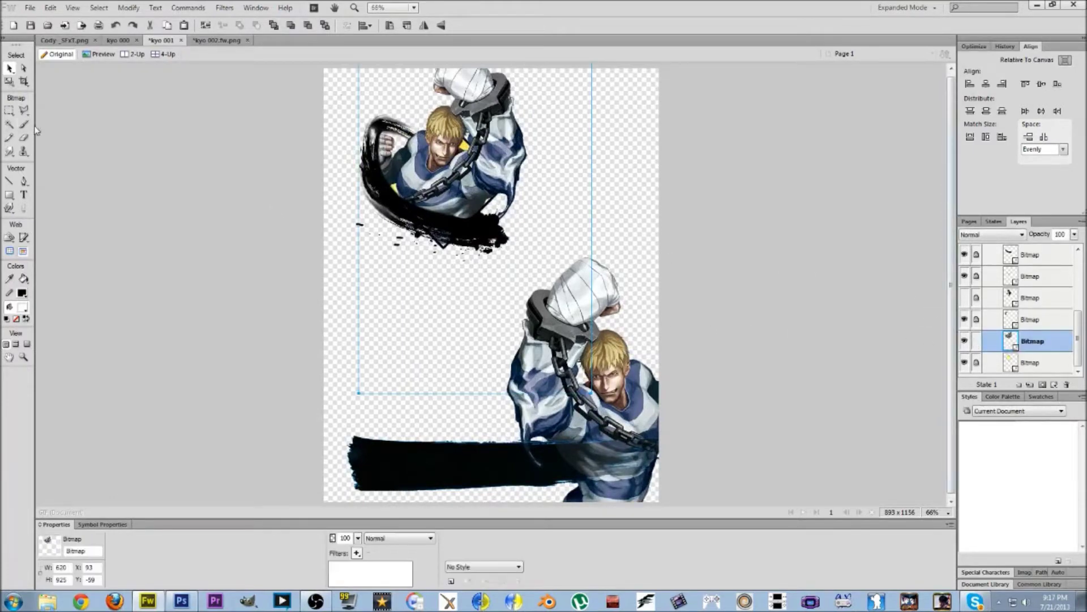
left_click(23, 138)
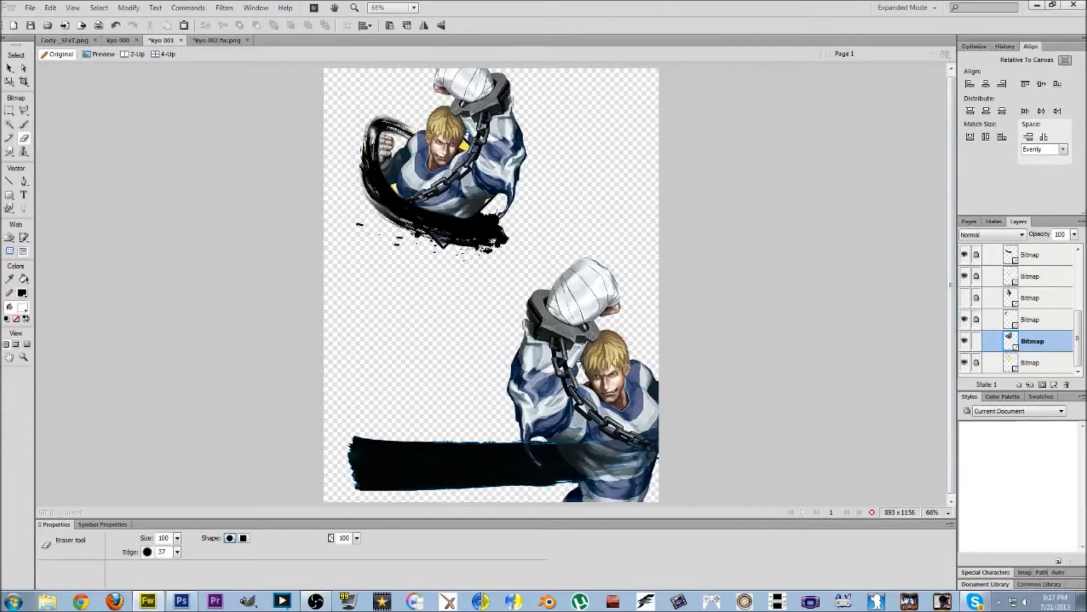
left_click(9, 68)
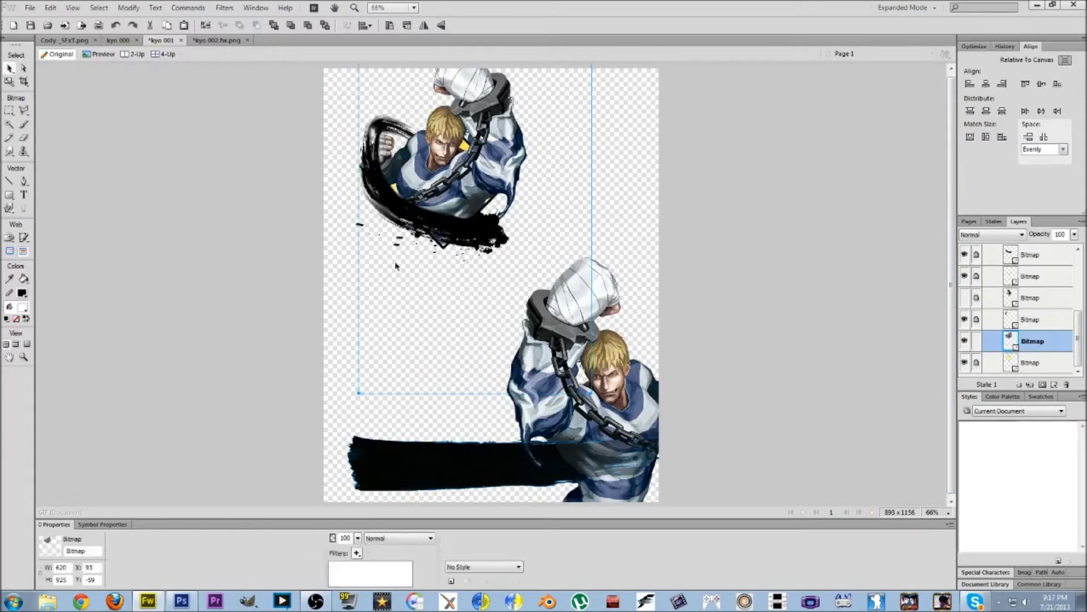
left_click(357, 553)
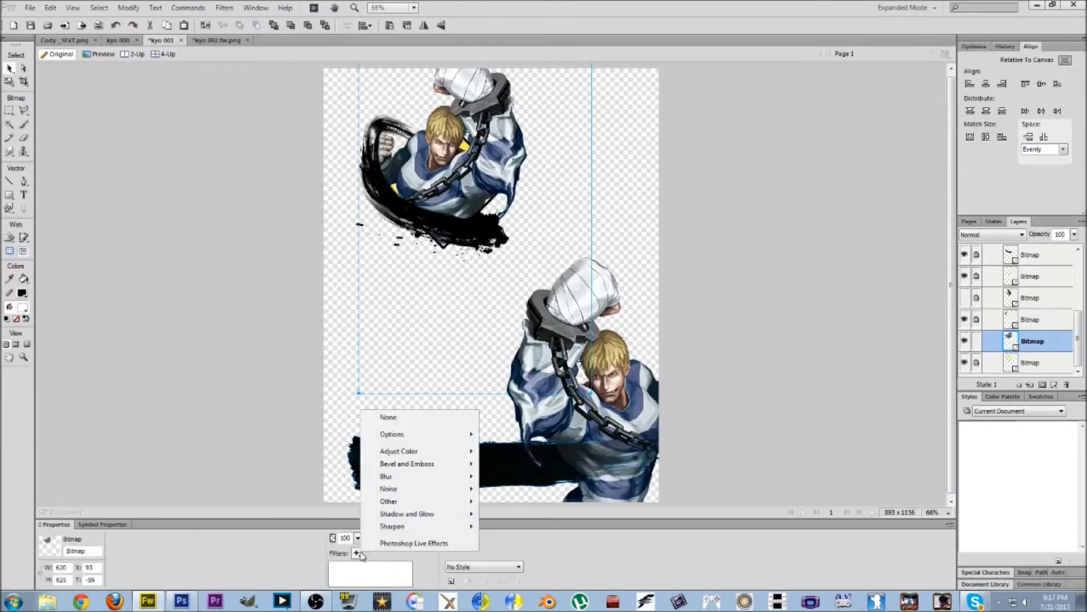
mouse_move(473, 514)
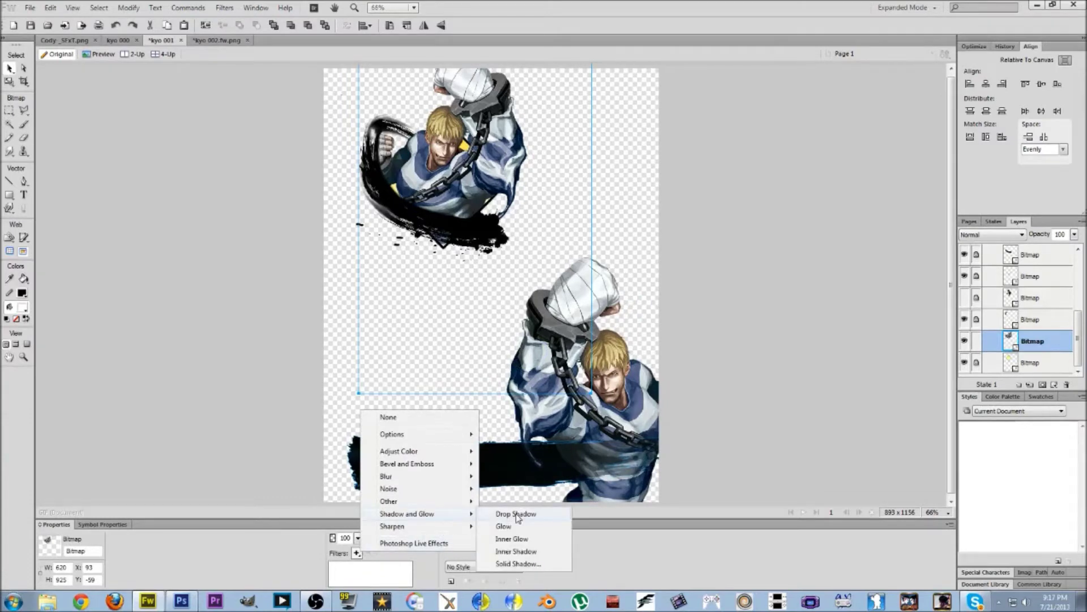
left_click(517, 514)
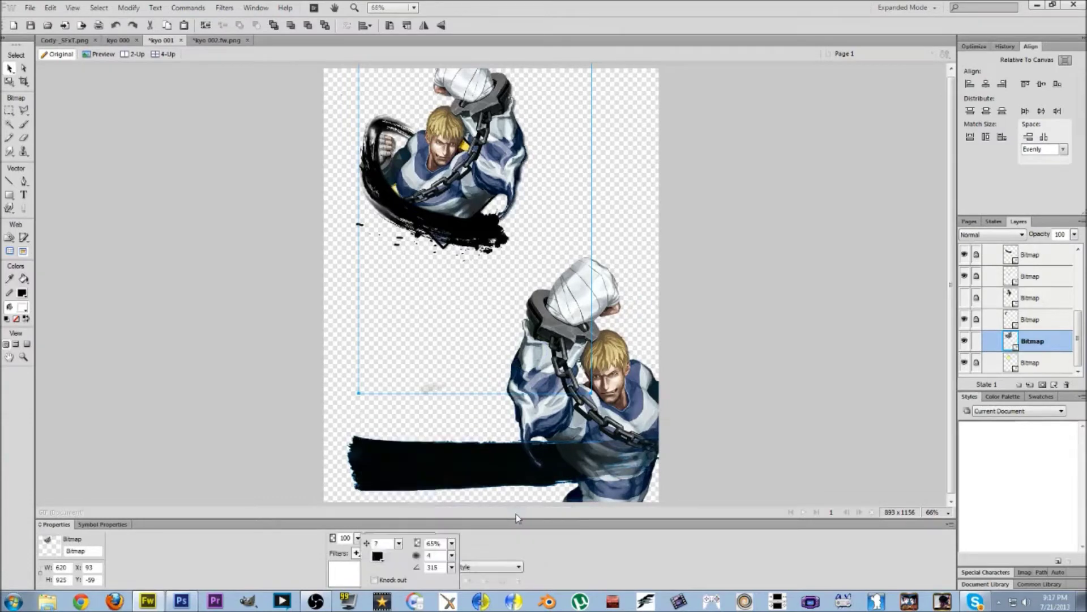
double_click(377, 543)
type("1")
key("Return")
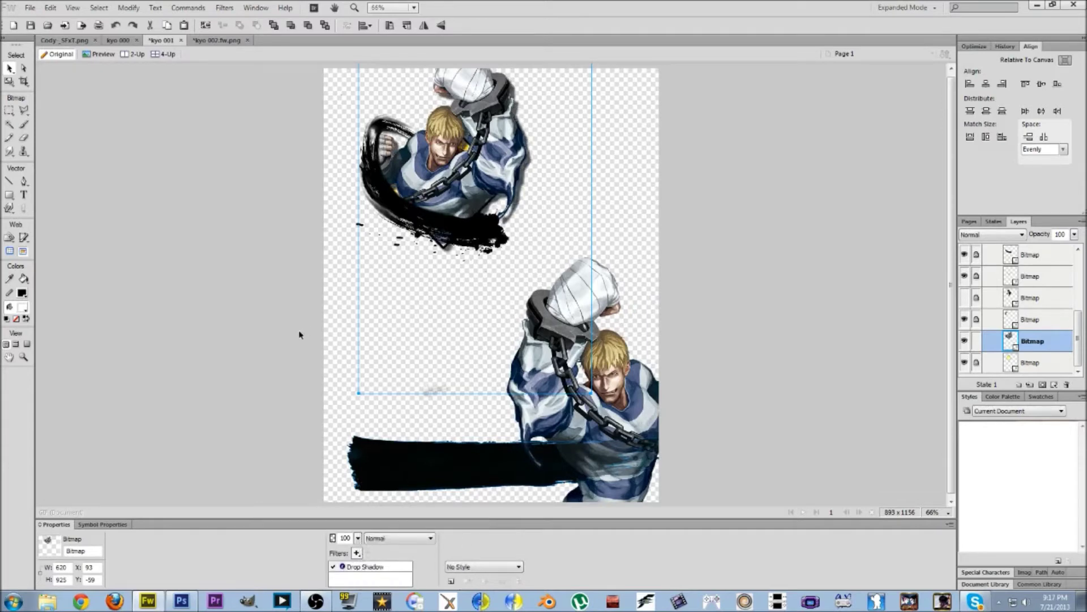
left_click(300, 334)
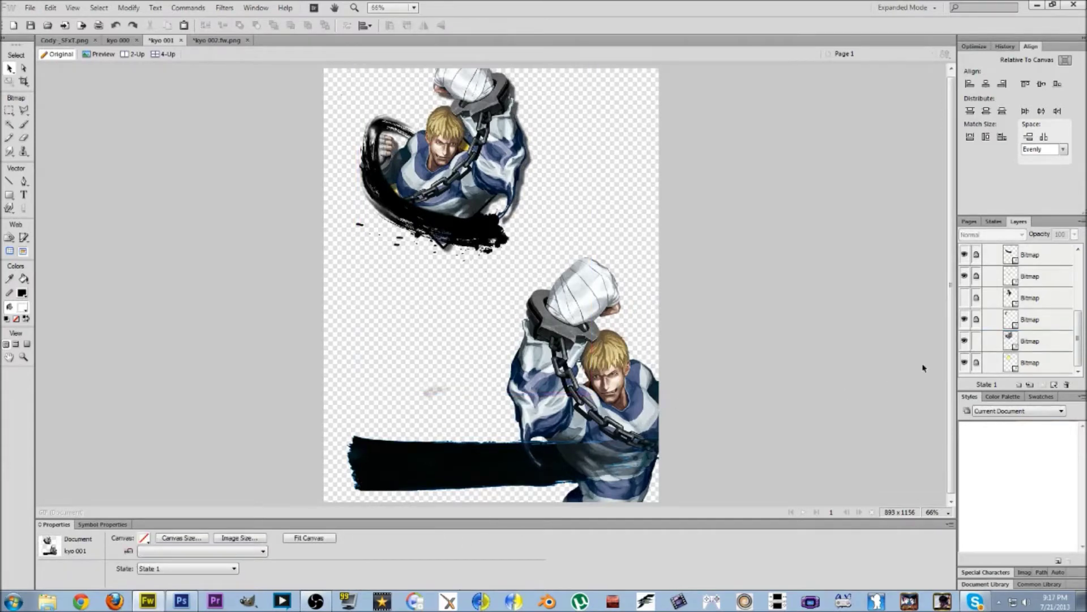
scroll(694, 393, "down", 1)
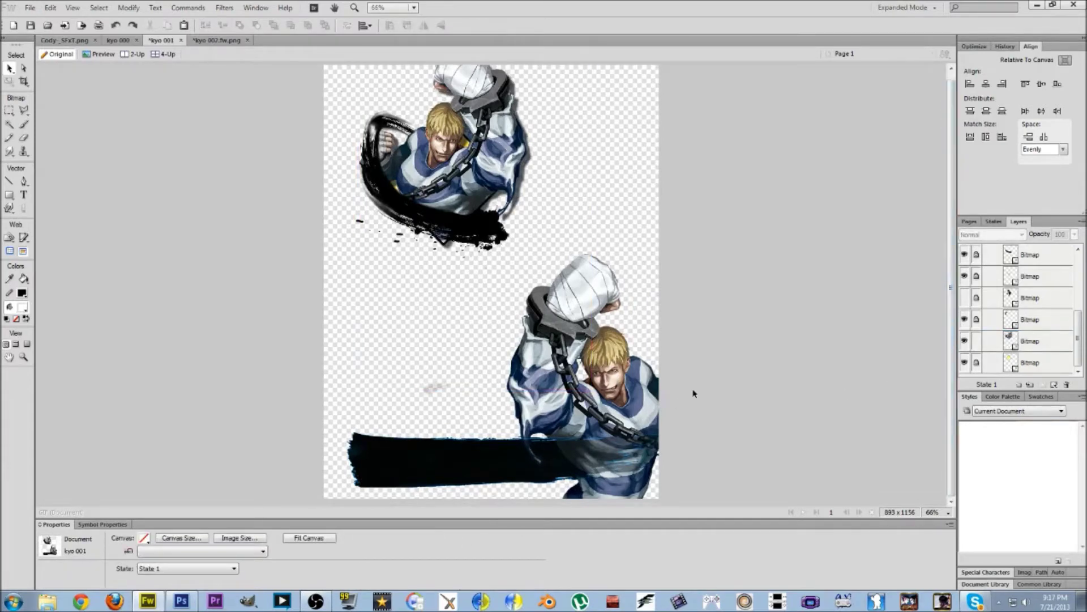
Select the lower Cody portrait's bitmap in the Layers panel
left_click(990, 341)
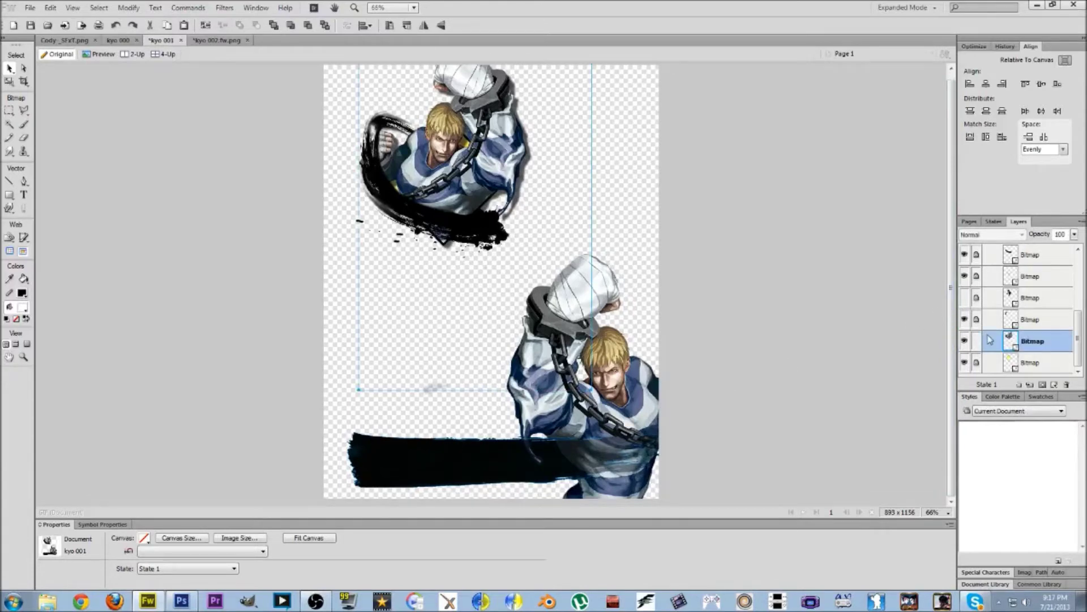
left_click(24, 137)
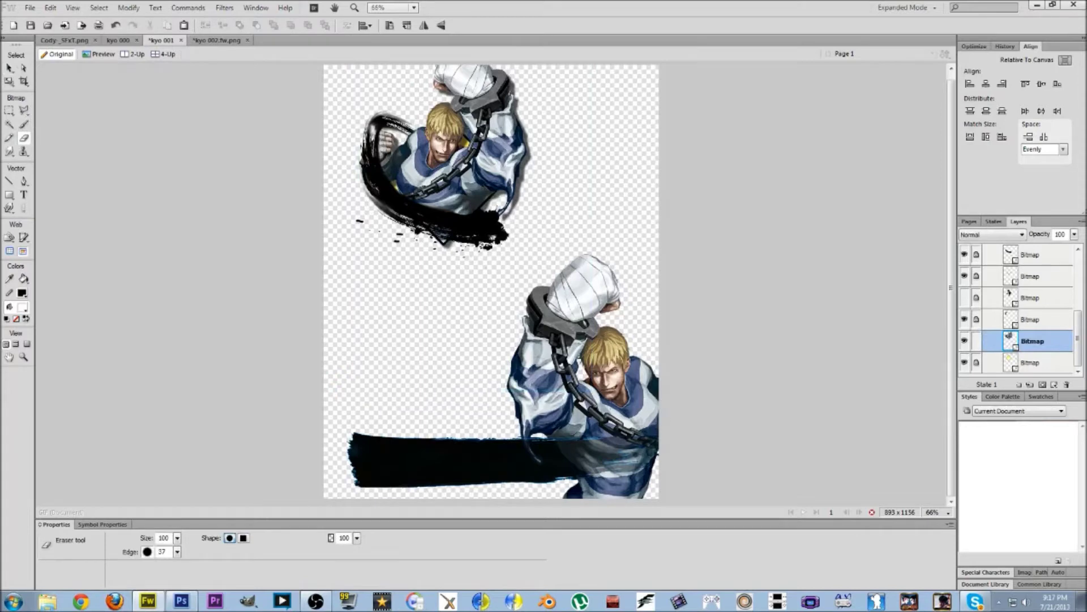
left_click(9, 68)
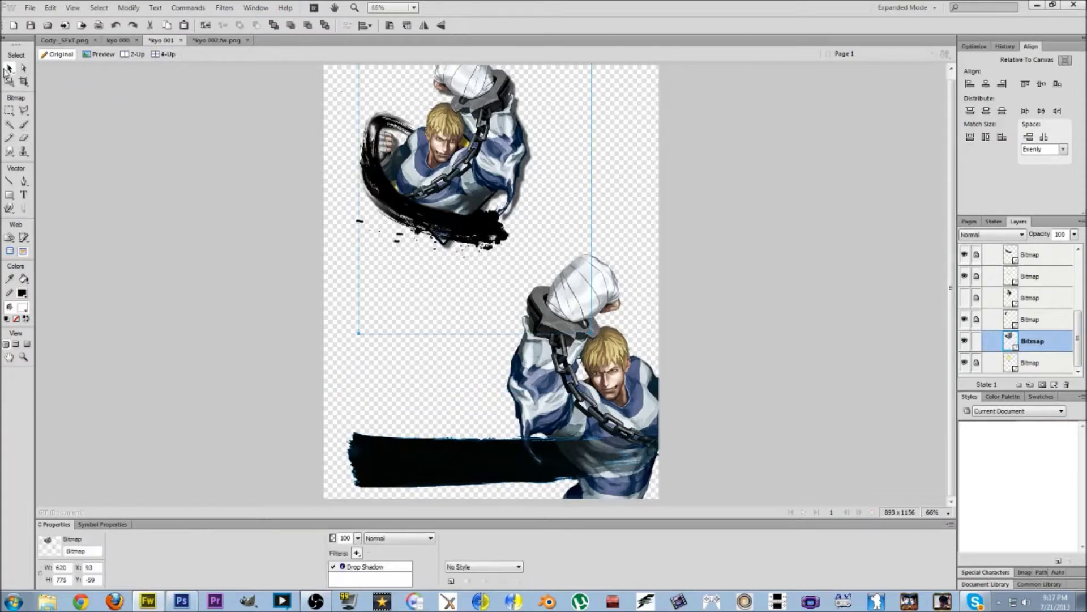
left_click(970, 347)
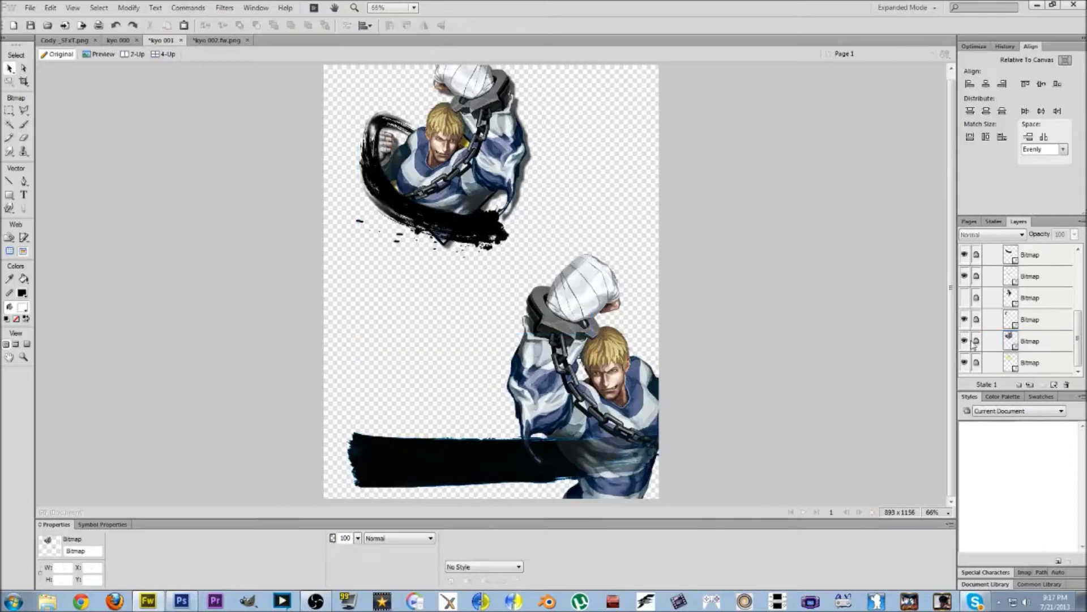
left_click(983, 298)
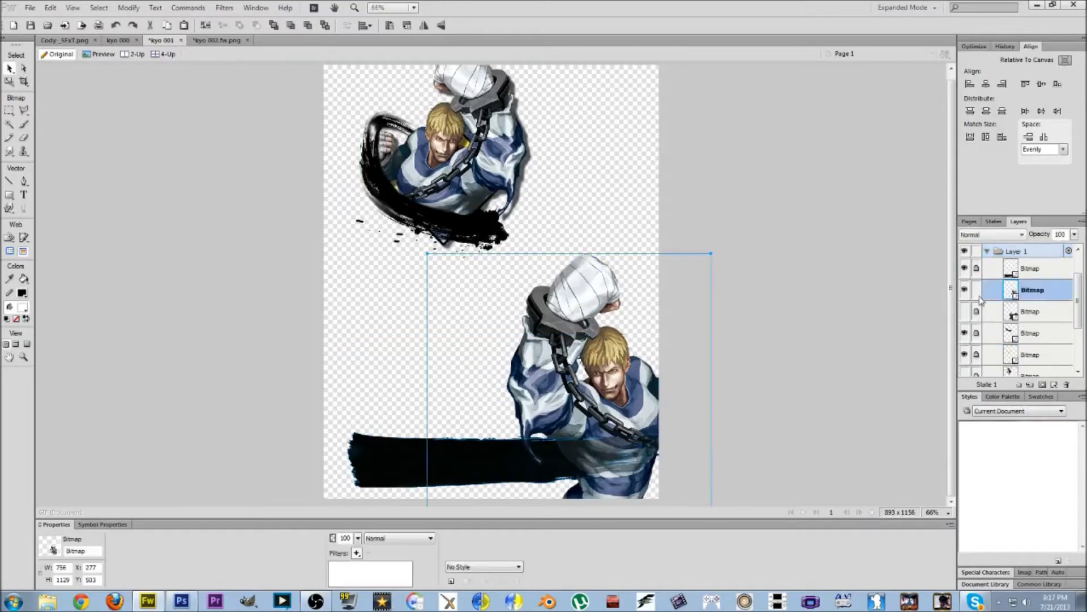
Add a Drop Shadow filter to the lower portrait and confirm its distance
left_click(357, 554)
mouse_move(437, 514)
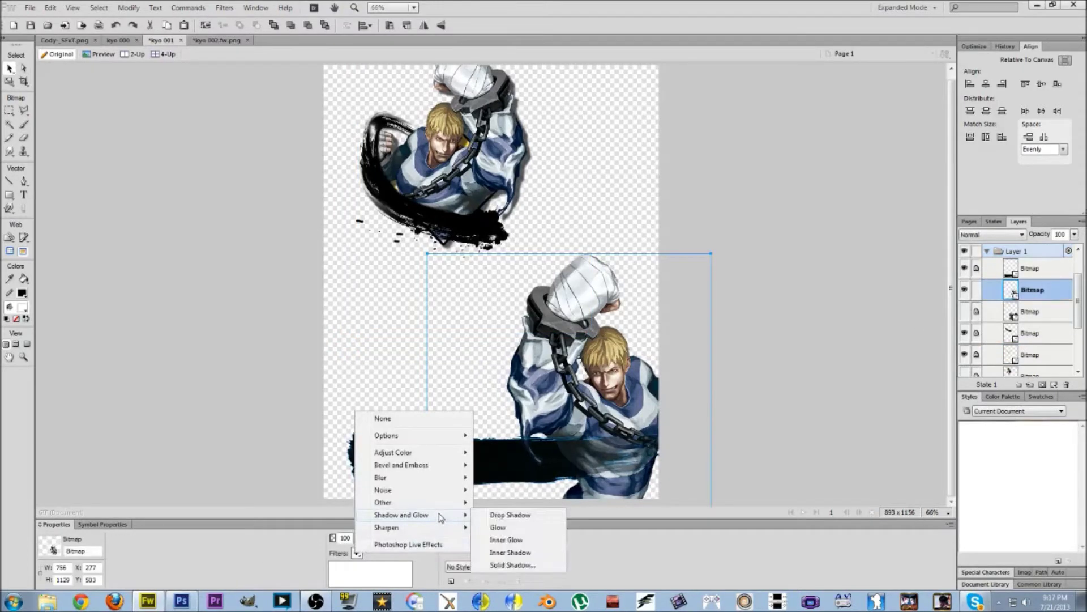
left_click(490, 516)
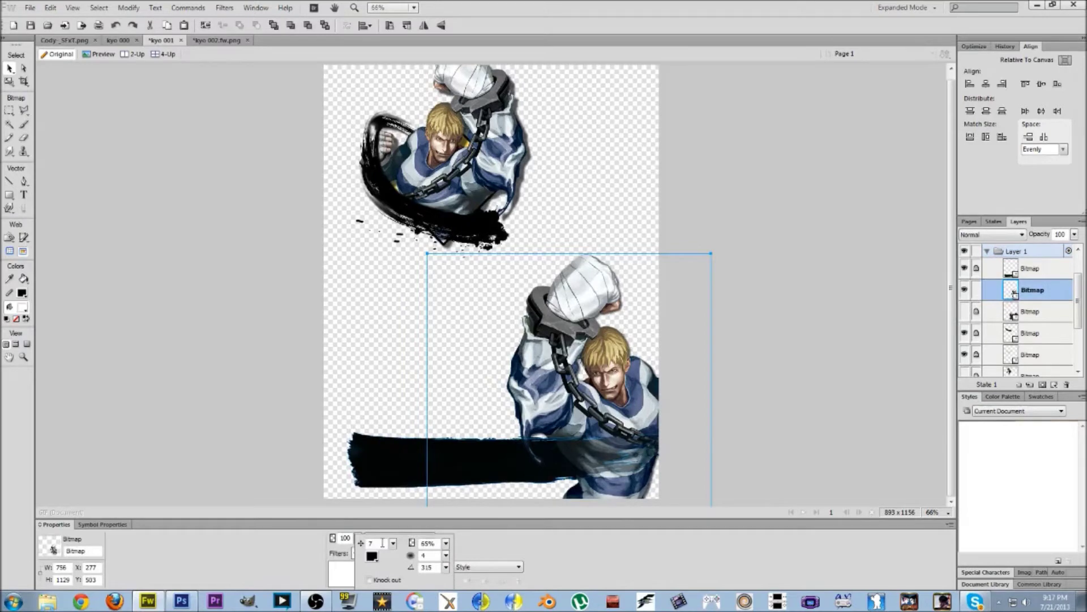
left_click_drag(382, 543, 360, 544)
key("Return")
left_click(342, 298)
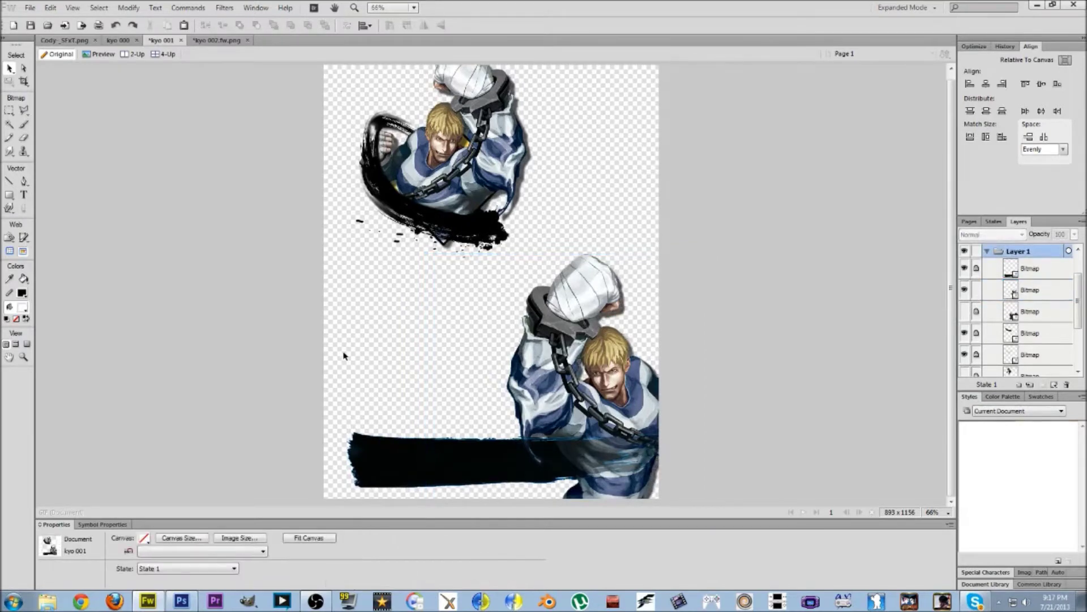
scroll(344, 355, "up", 1)
scroll(344, 356, "down", 1)
Save a copy as cody 001.fw.png in Fireworks PNG format, replacing 'kyo' with 'cody'
left_click(30, 8)
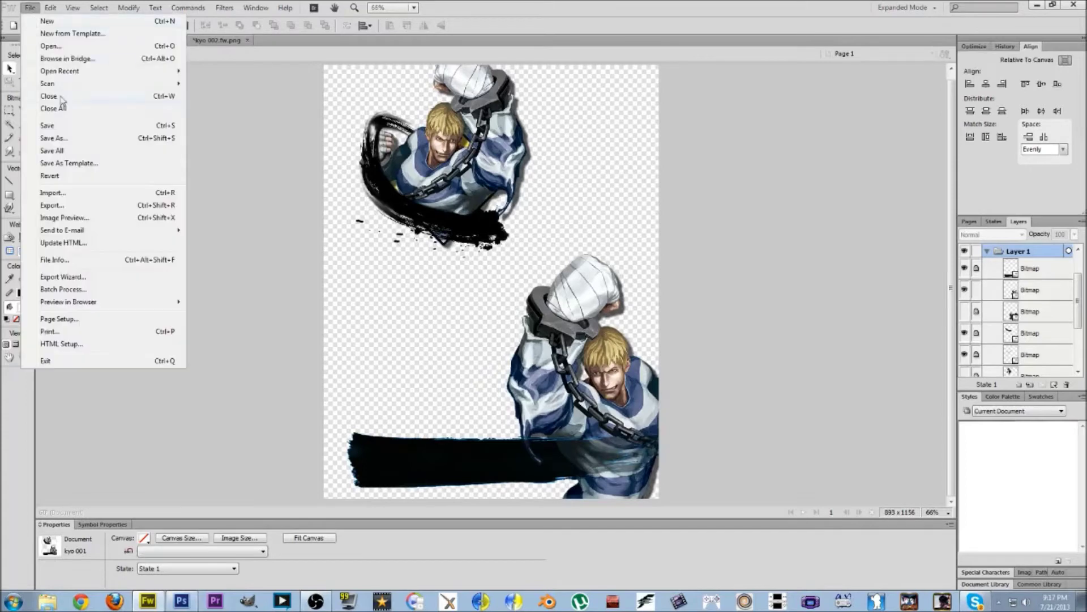
left_click(64, 139)
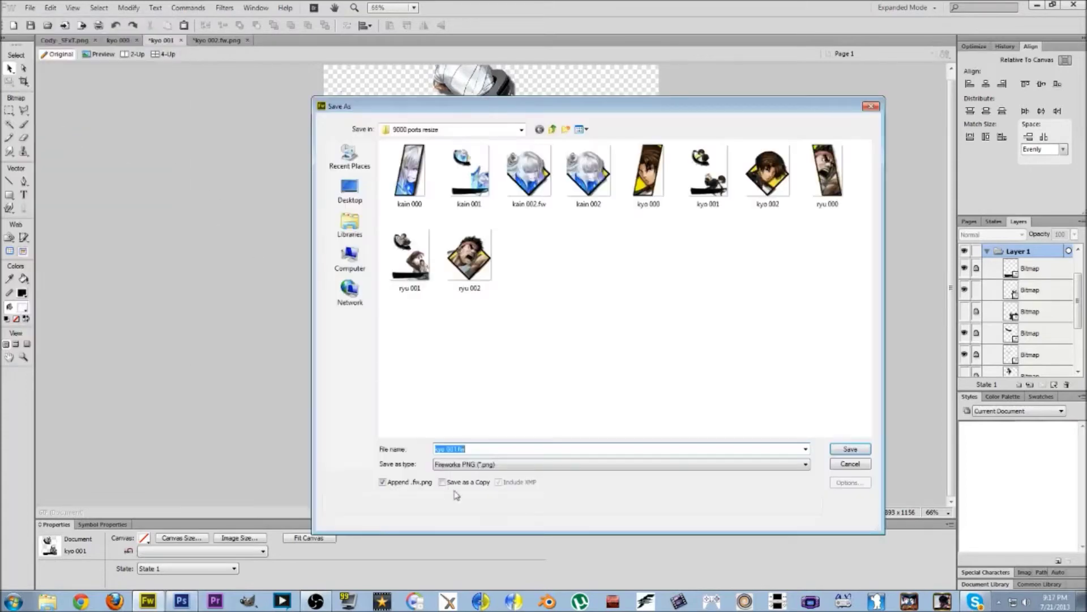
key("Right")
key("BackSpace")
key("BackSpace")
key("BackSpace")
key("BackSpace")
type("cody")
left_click(835, 449)
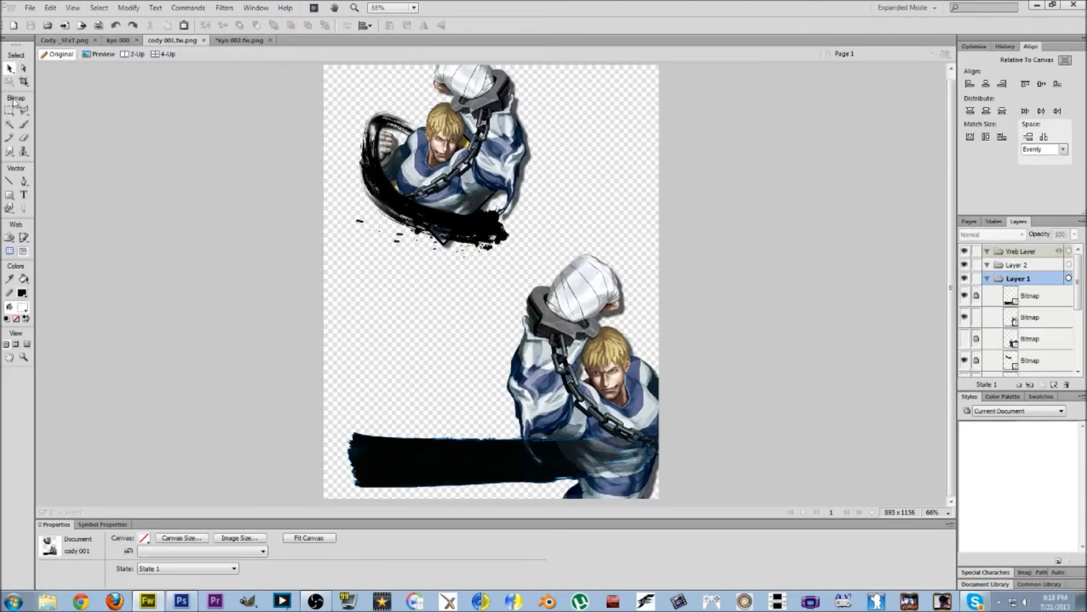
Select and copy the upper Cody bitmap layer, then move to the kyo 002.fw.png document
left_click(1000, 322)
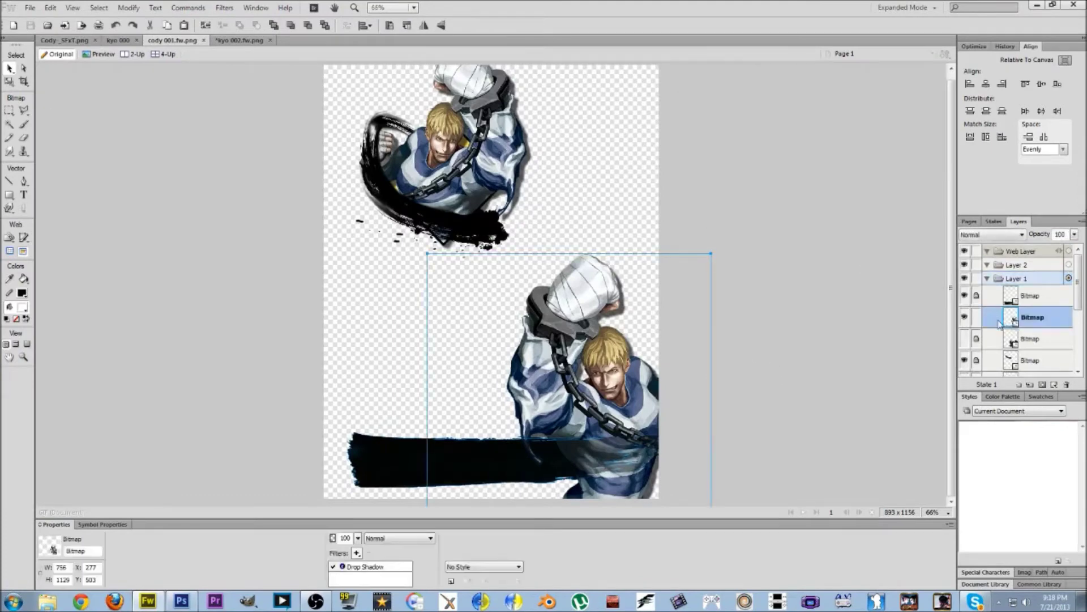
scroll(1004, 306, "down", 5)
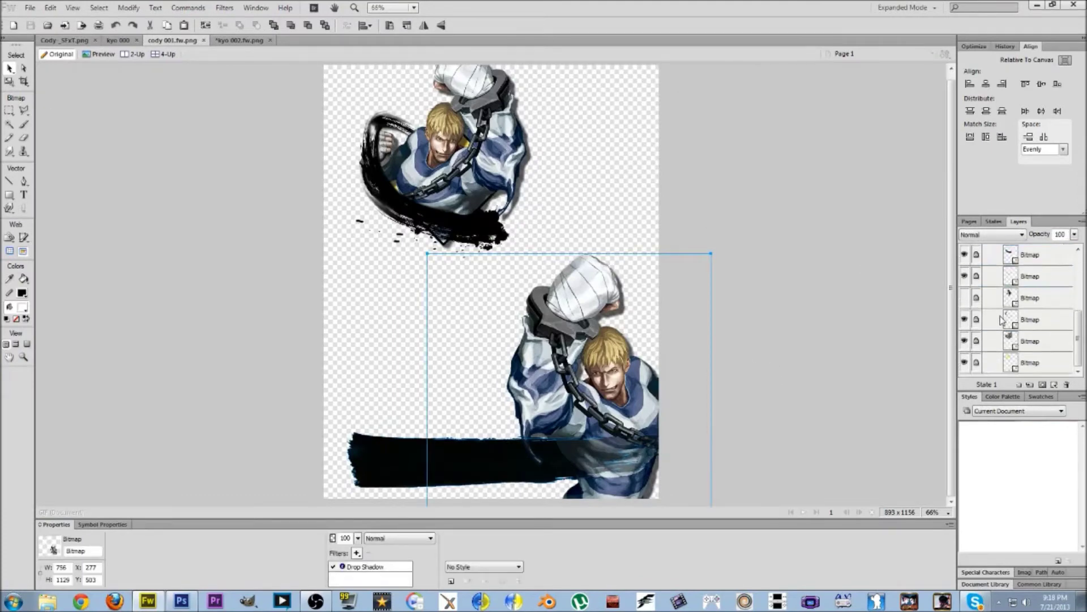
left_click(978, 342)
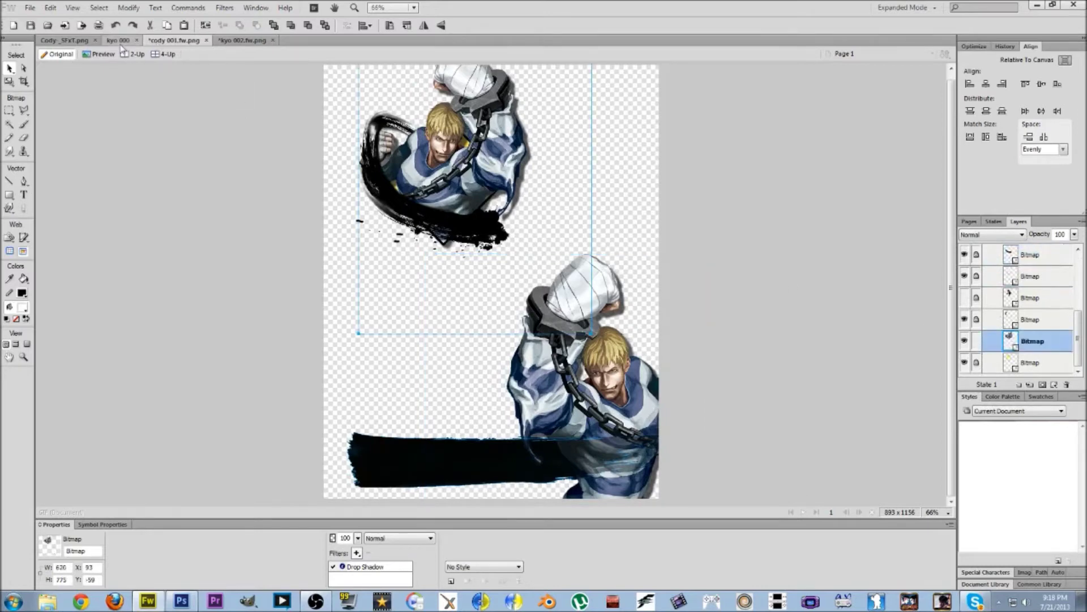
left_click(241, 41)
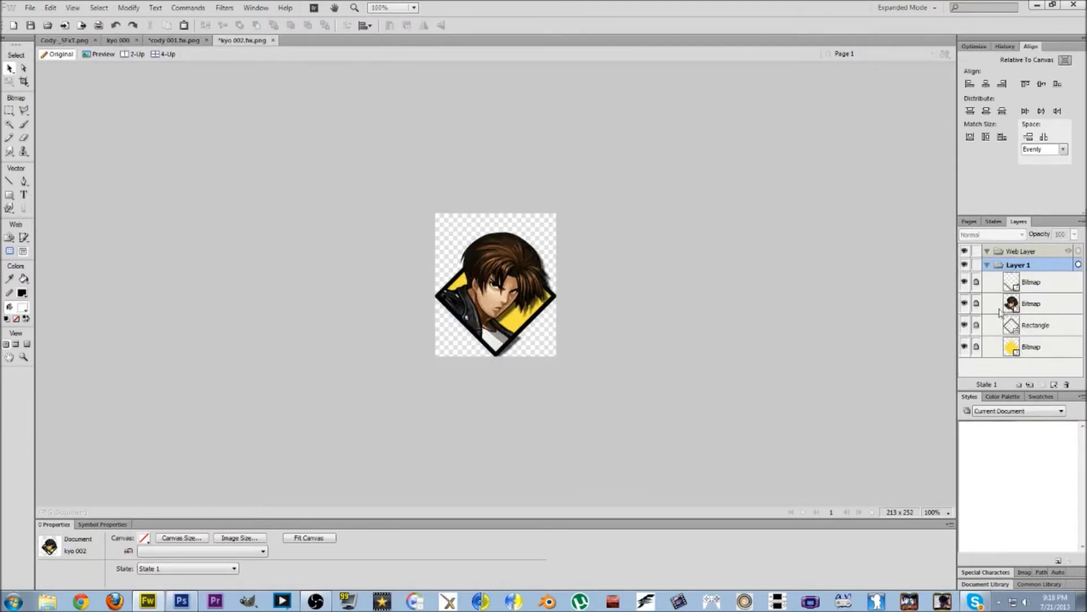
Paste the Cody portrait into kyo 002 without resampling and roughly position it
left_click(980, 308)
left_click(977, 304)
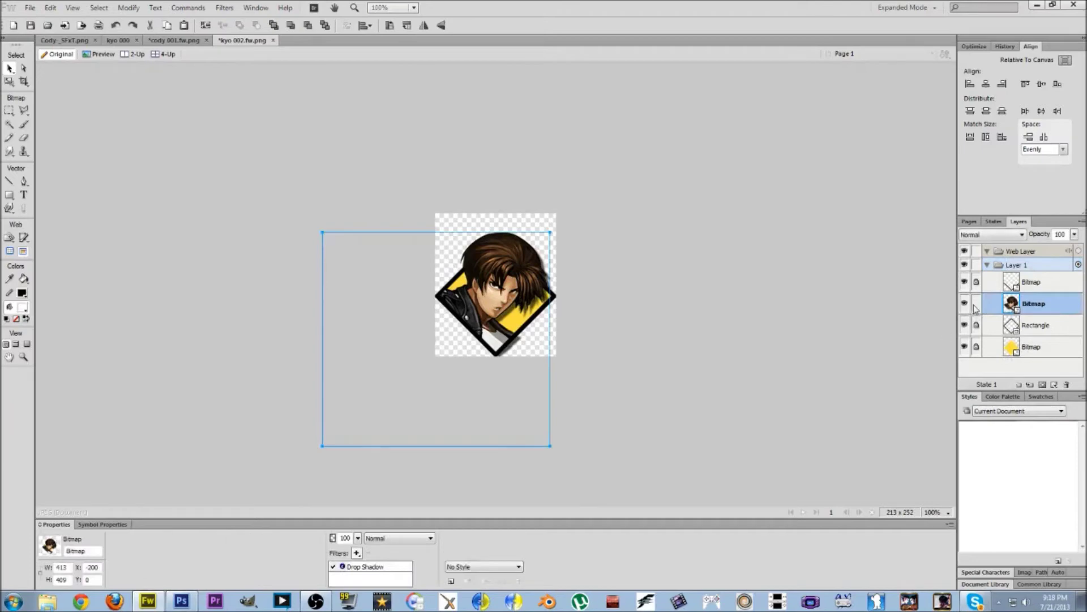
right_click(655, 269)
left_click(669, 273)
left_click(583, 331)
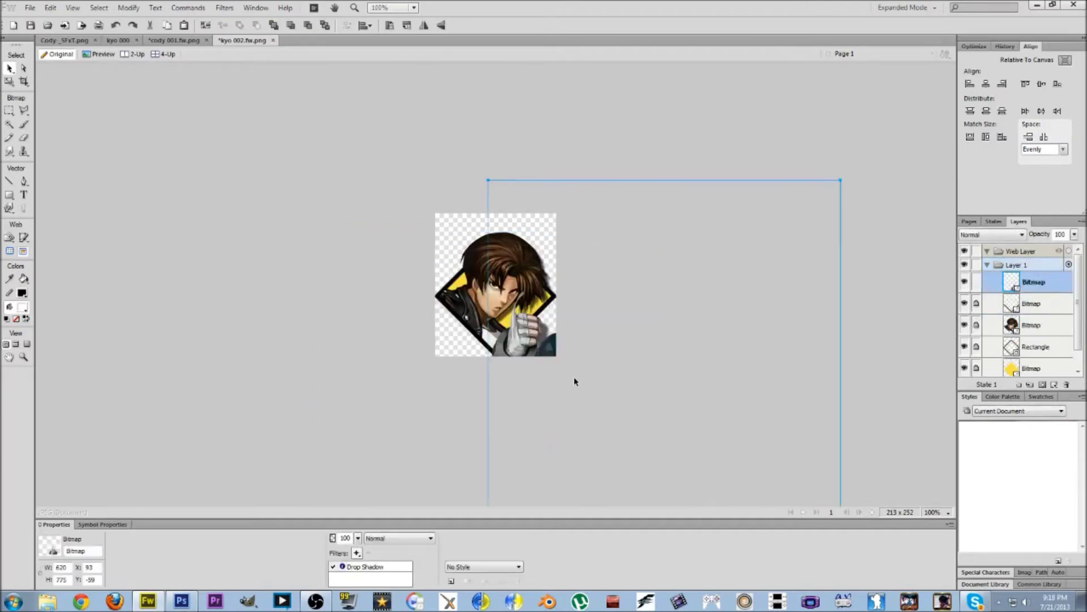
left_click_drag(573, 376, 512, 362)
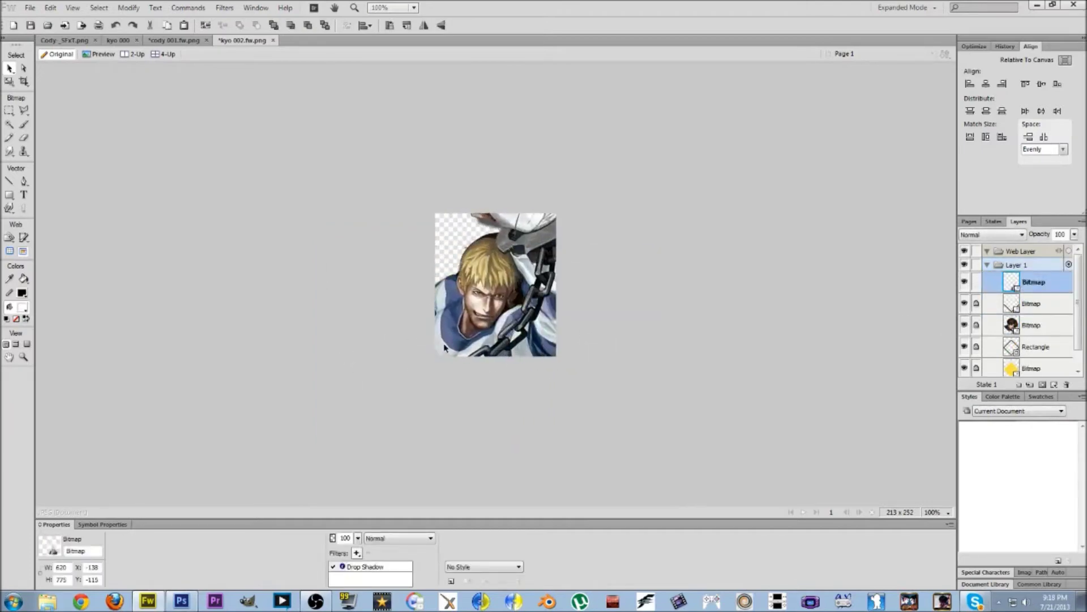
left_click_drag(445, 347, 451, 385)
Enlarge the portrait and fit it over the diamond at 60% opacity and 150% zoom
left_click(8, 82)
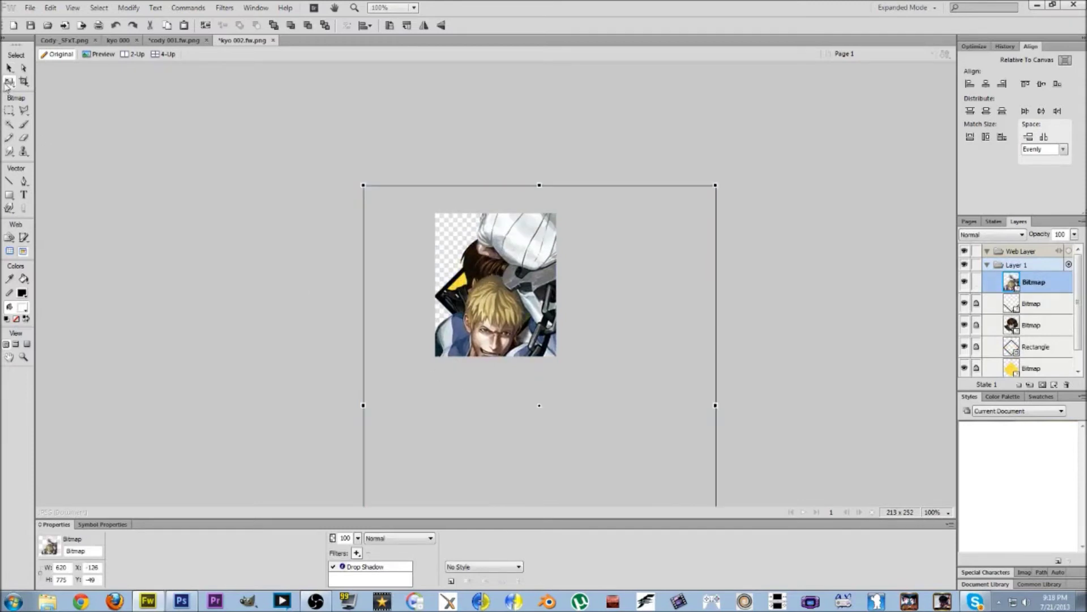
left_click_drag(716, 184, 755, 128)
left_click_drag(594, 310, 593, 314)
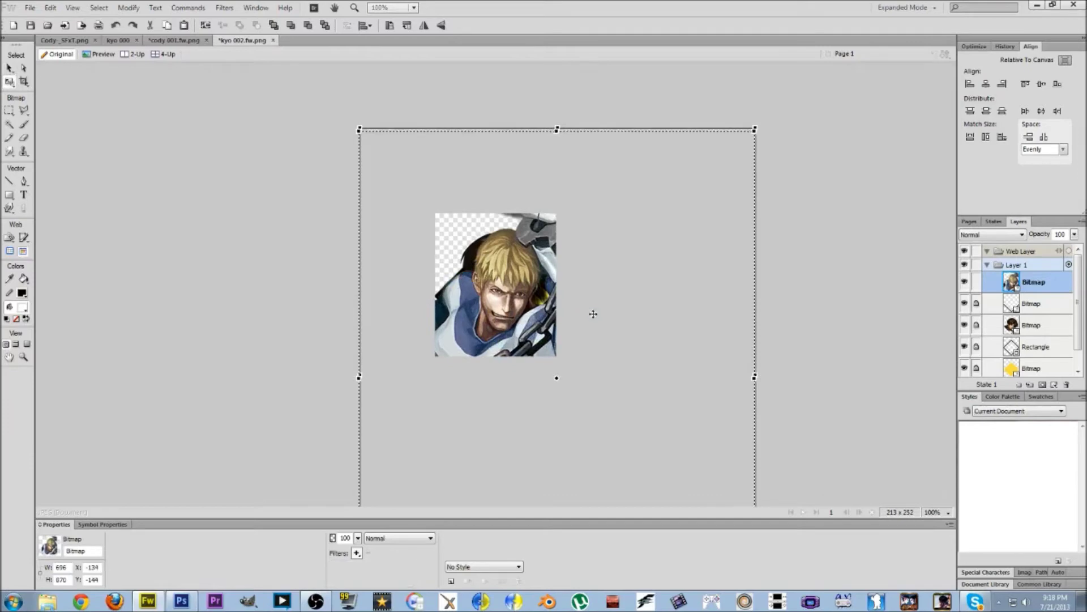
left_click_drag(1074, 234, 1076, 263)
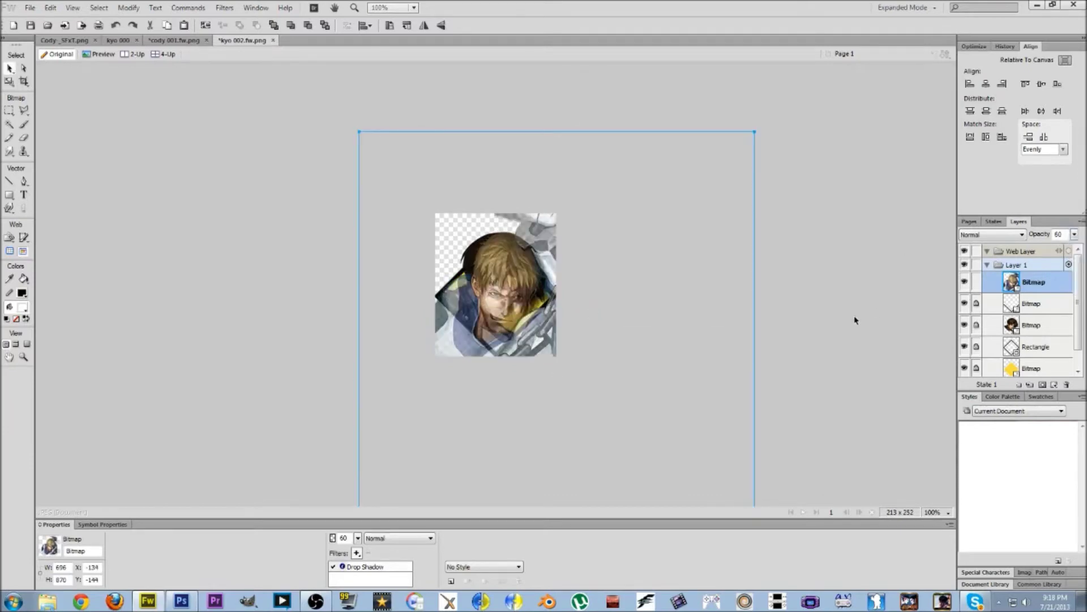
key("ctrl+equal")
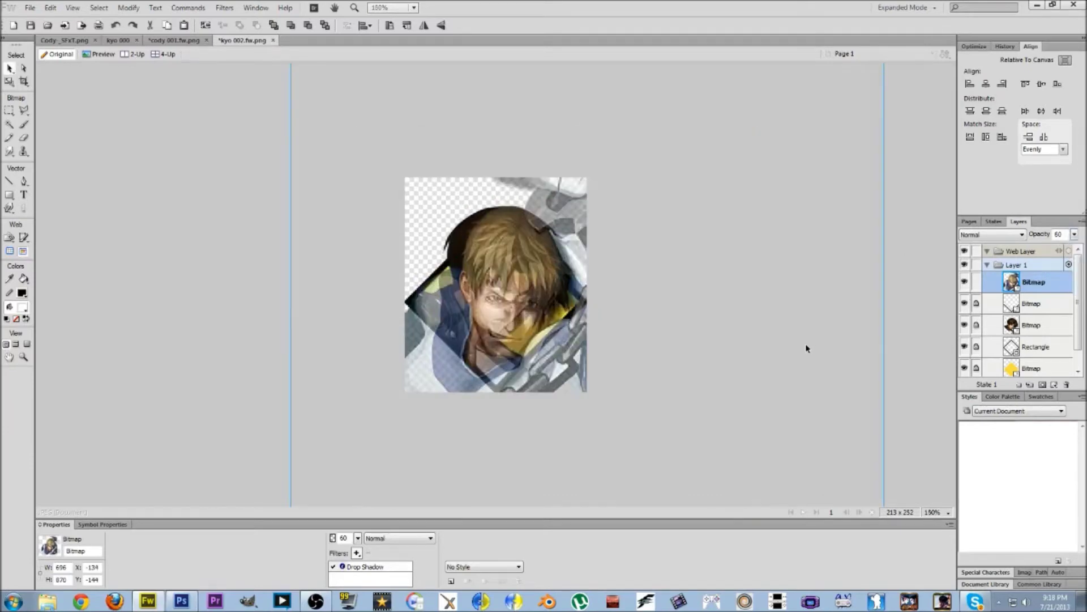
left_click_drag(547, 347, 538, 333)
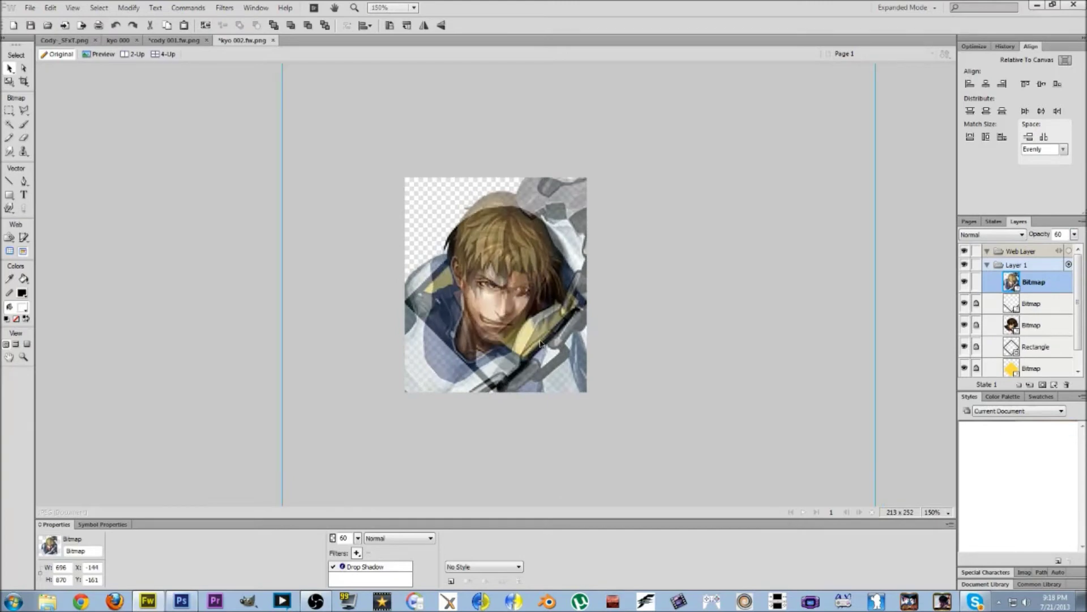
key("ctrl+minus")
key("ctrl+minus")
Shrink the portrait to 641 × 802, settle its position, and restore 100% opacity
left_click(9, 81)
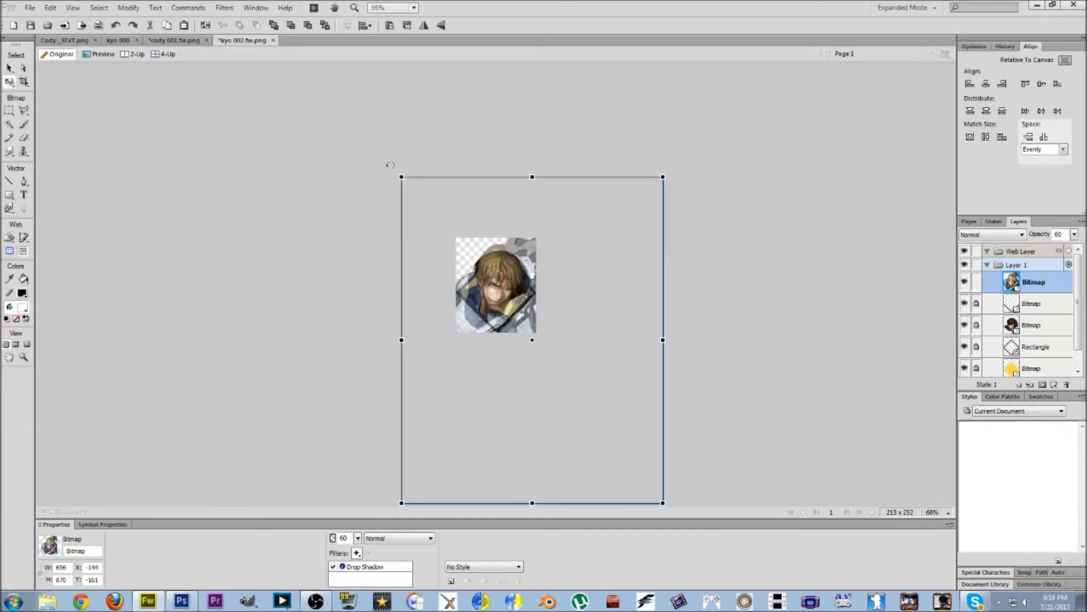
left_click_drag(400, 175, 409, 190)
left_click_drag(478, 285, 481, 287)
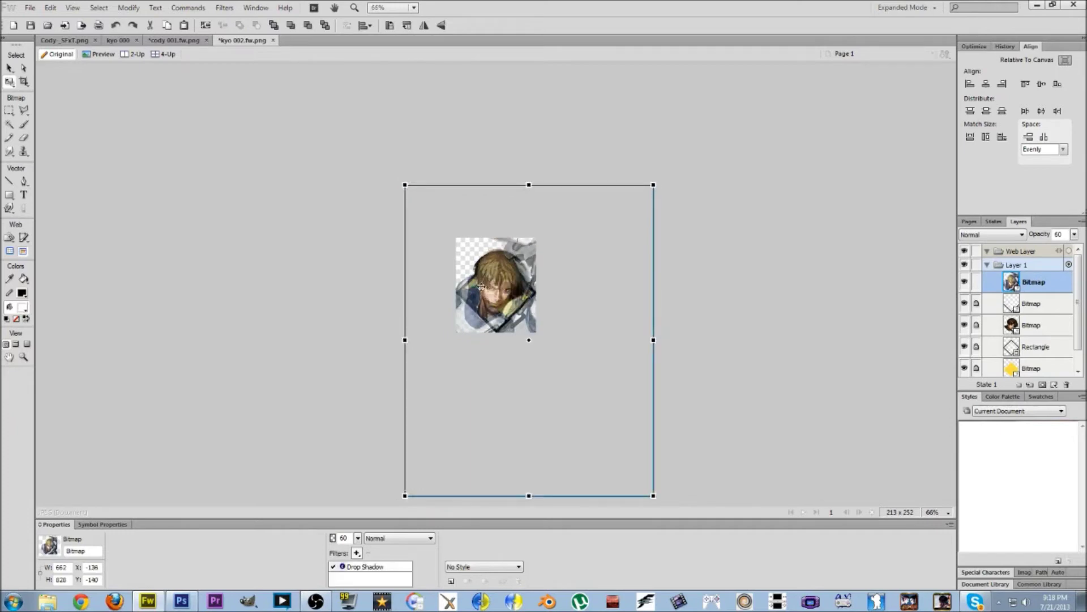
key("ctrl+equal")
key("ctrl+equal")
key("ctrl+equal")
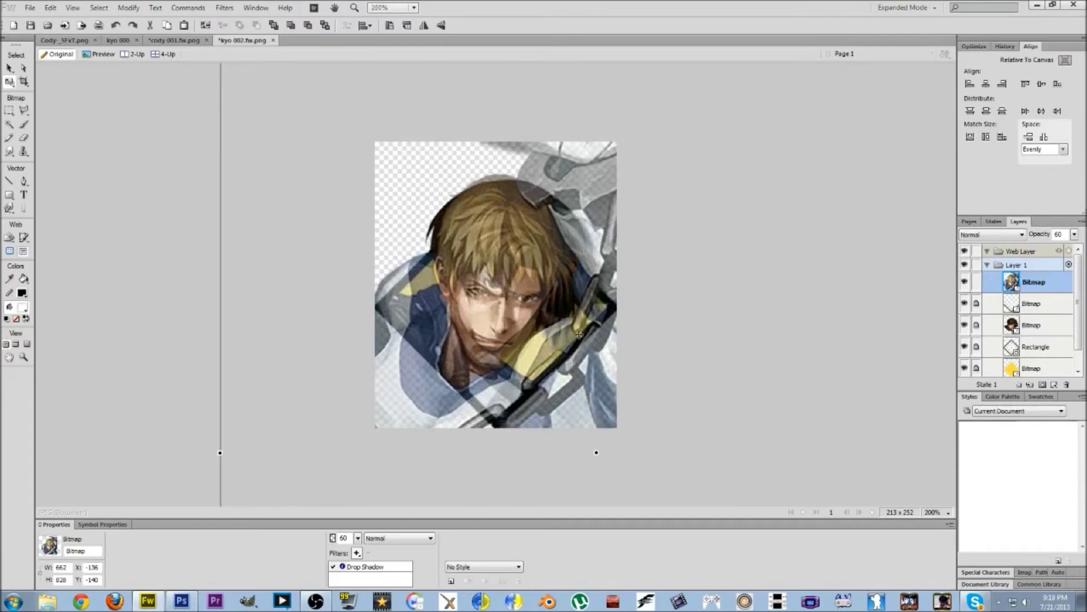
key("ctrl+minus")
key("ctrl+minus")
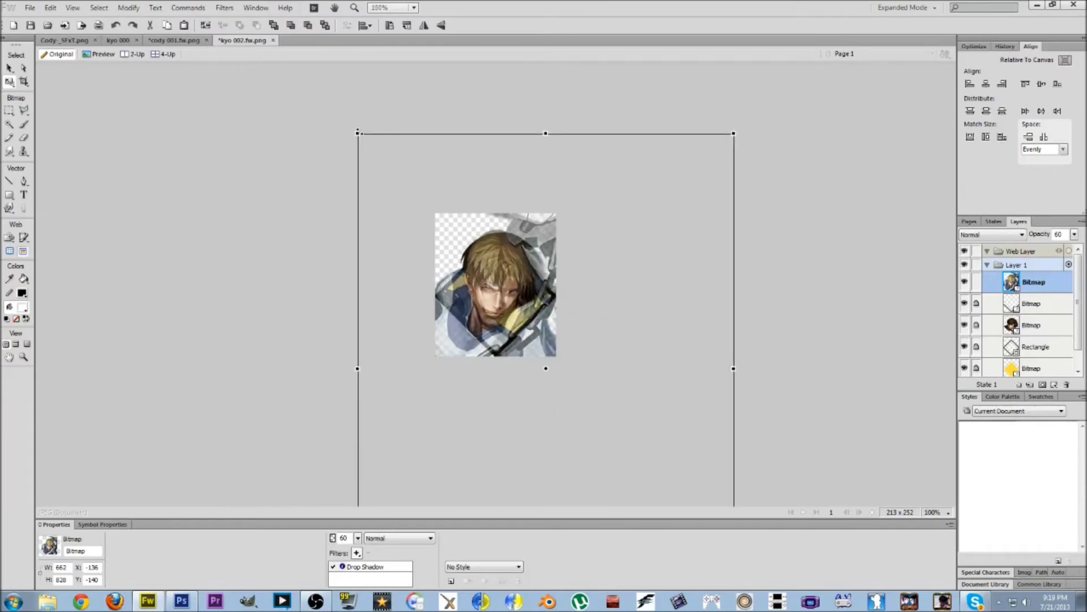
left_click_drag(358, 134, 369, 148)
left_click_drag(525, 362, 512, 345)
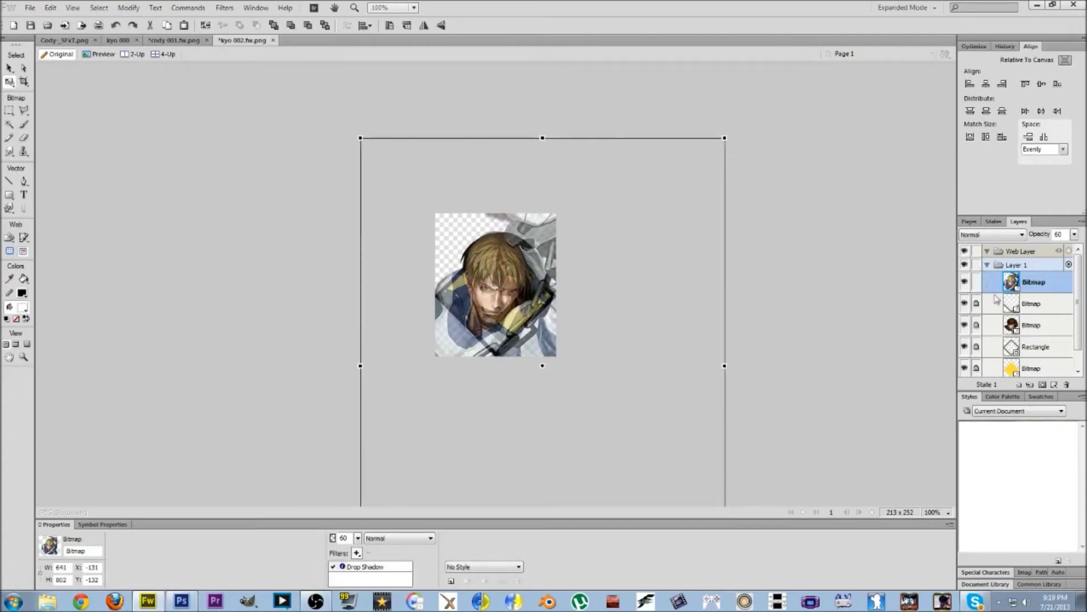
left_click_drag(1074, 234, 1077, 211)
key("v")
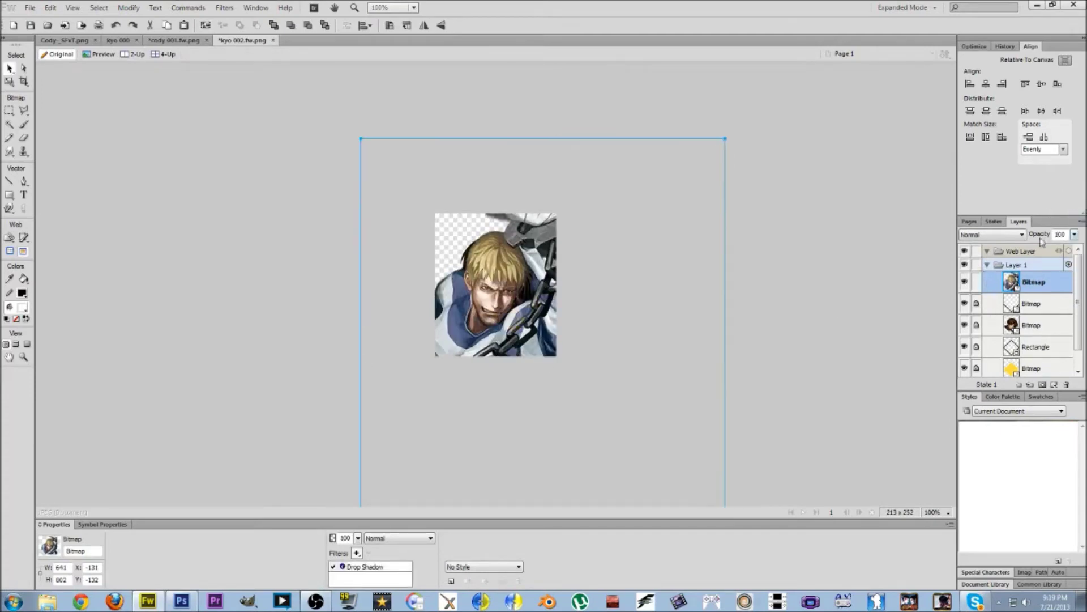
Put Cody under the border, hide Kyo's face, and erase shoulder, clothing and mech pieces outside the diamond
left_click_drag(1014, 280, 1018, 316)
left_click(965, 325)
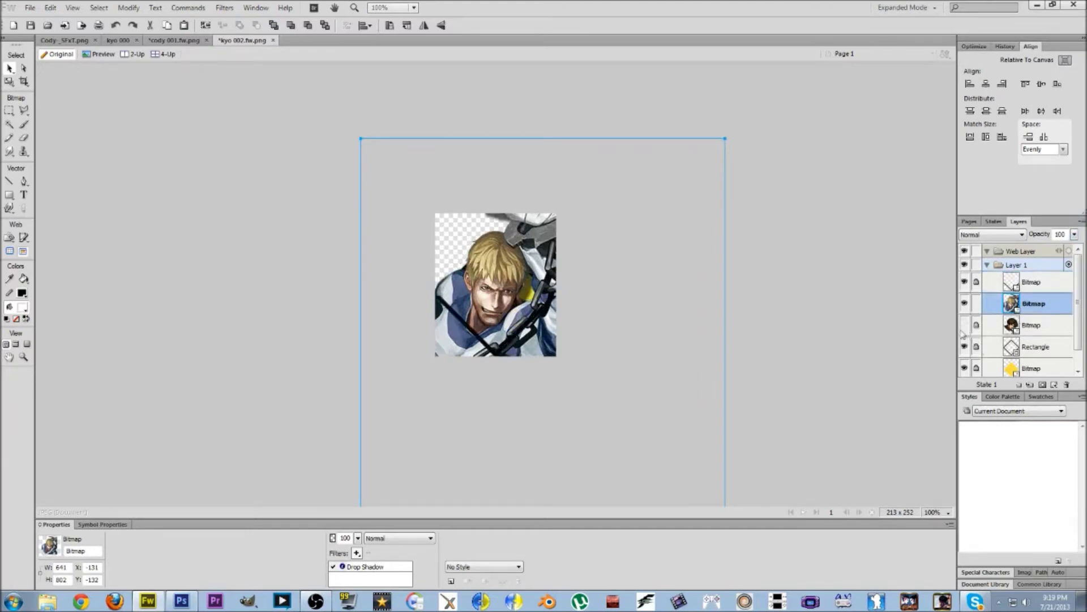
left_click(24, 137)
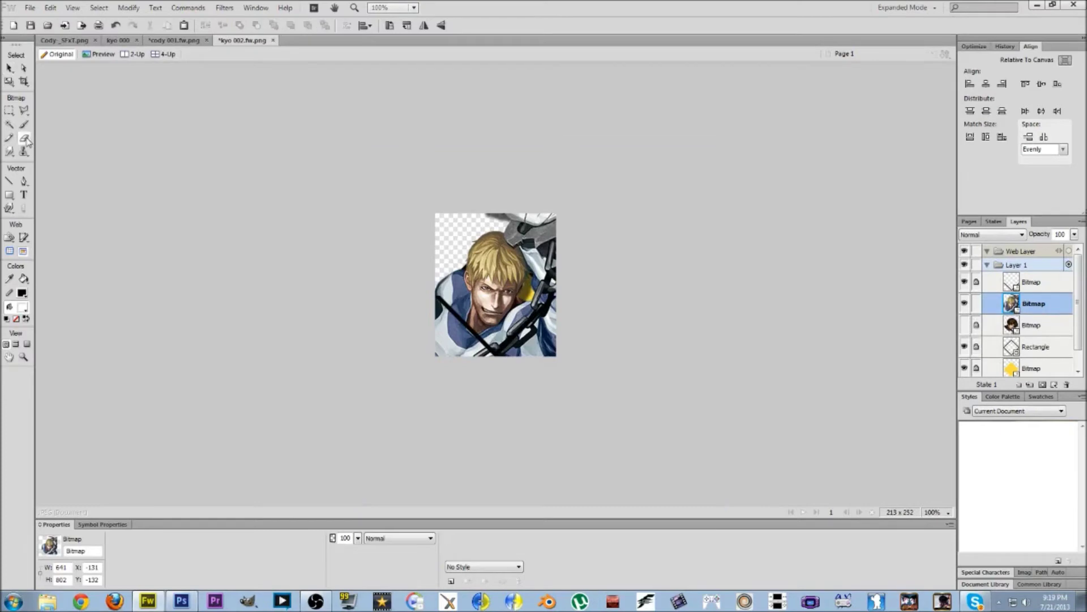
mouse_move(436, 260)
left_mouse_down()
mouse_move(413, 255)
mouse_move(425, 328)
mouse_move(444, 332)
mouse_move(483, 381)
mouse_move(425, 326)
left_mouse_up()
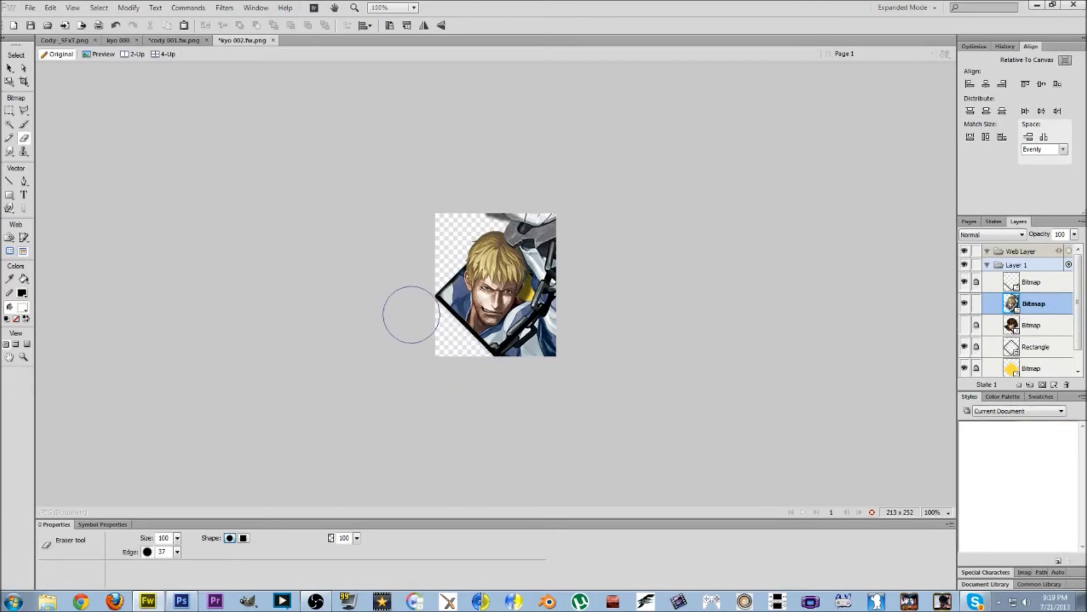
left_click_drag(520, 373, 591, 294)
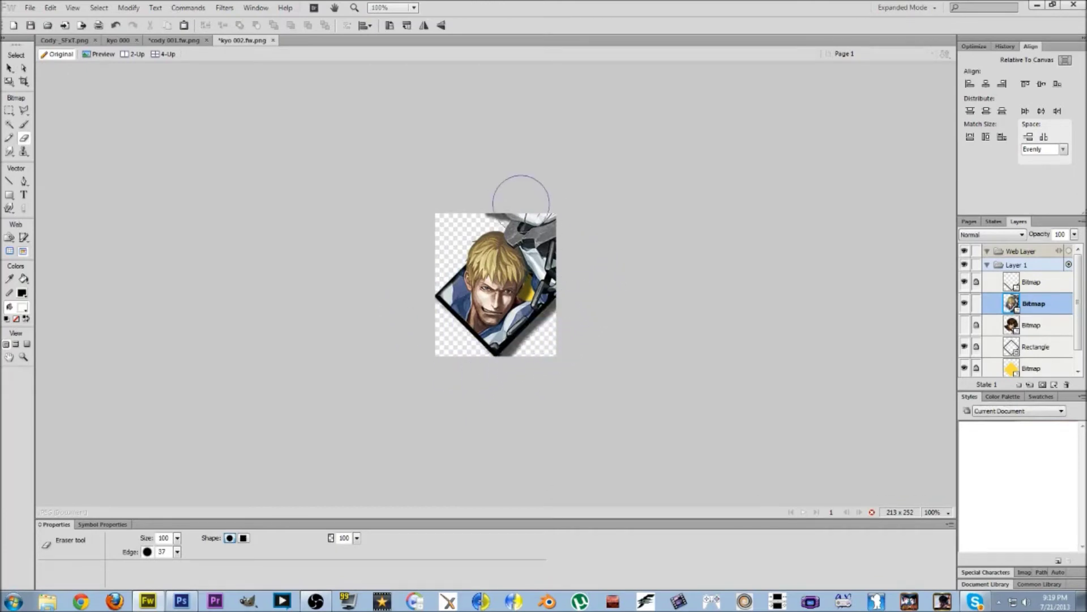
mouse_move(517, 189)
left_mouse_down()
mouse_move(554, 223)
mouse_move(516, 208)
left_mouse_up()
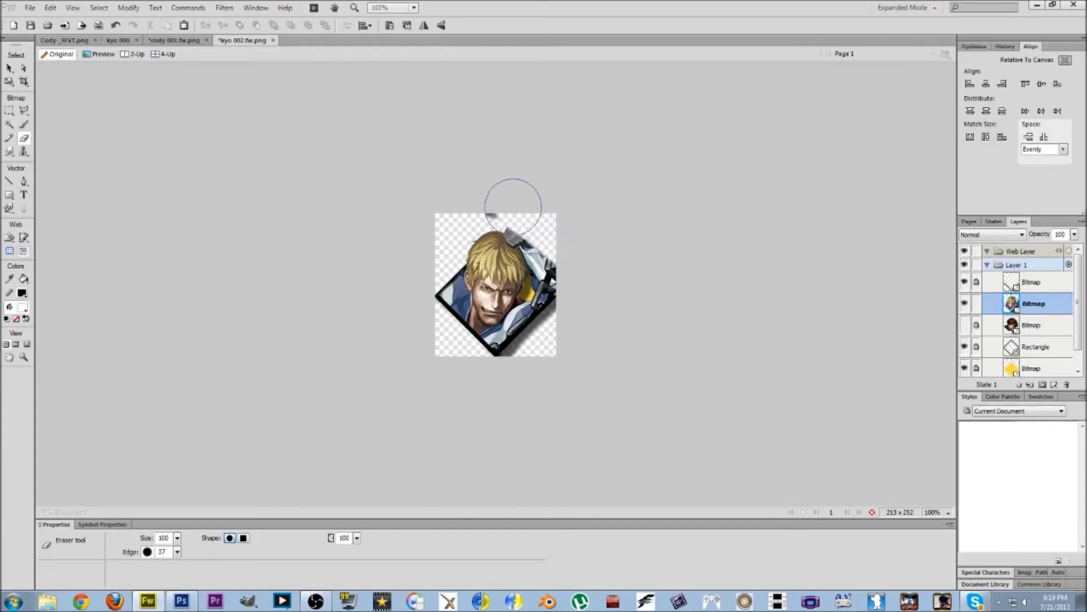
mouse_move(529, 221)
left_mouse_down()
mouse_move(554, 235)
mouse_move(582, 273)
mouse_move(543, 249)
mouse_move(553, 243)
mouse_move(573, 271)
left_mouse_up()
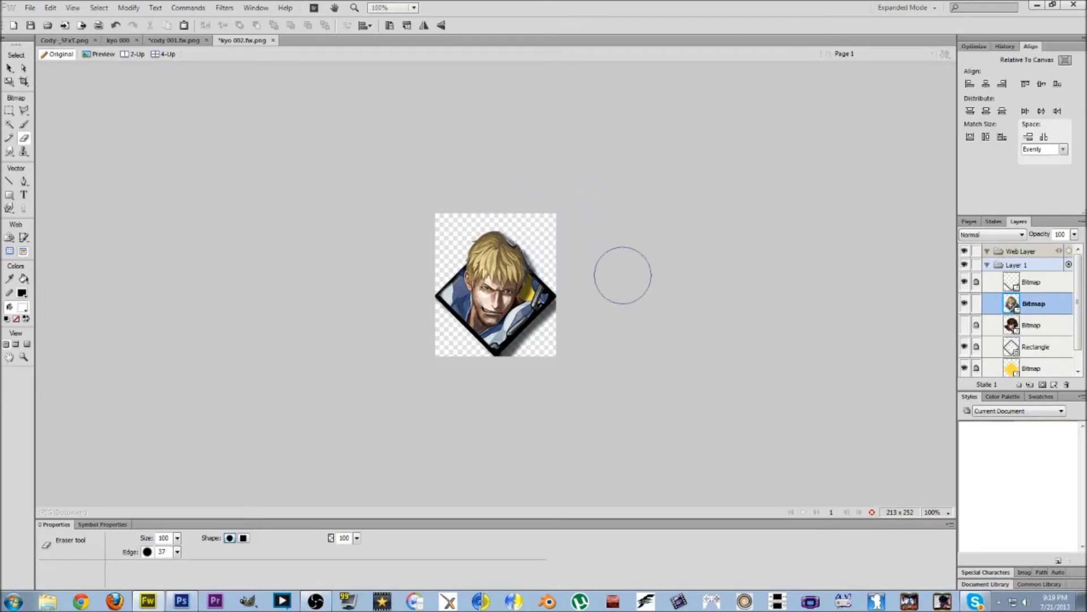
Review the Drop Shadow settings on the selected object, then deselect it
left_click(9, 68)
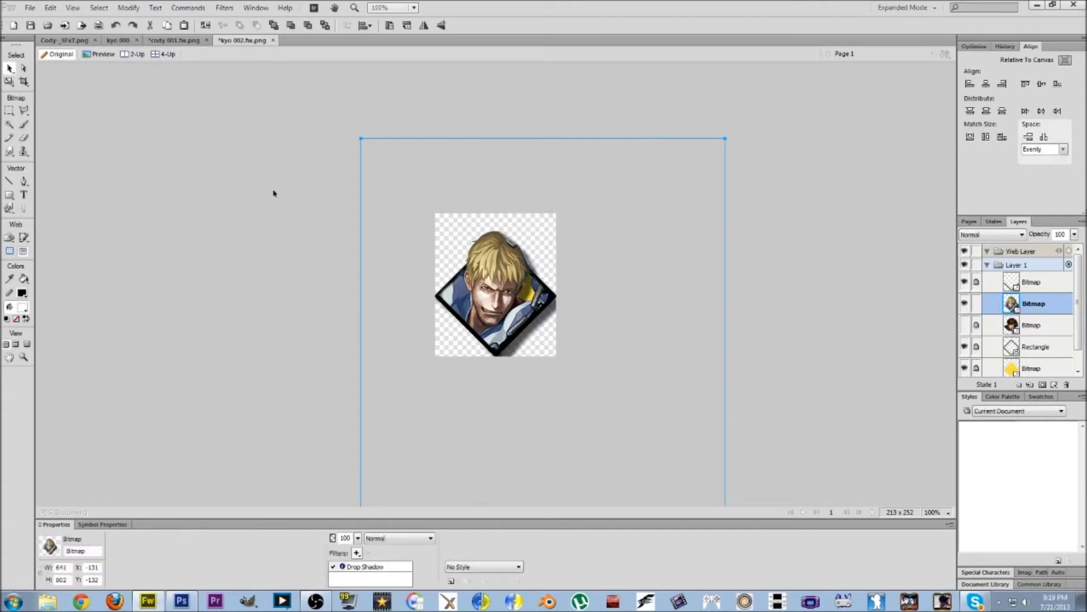
double_click(374, 567)
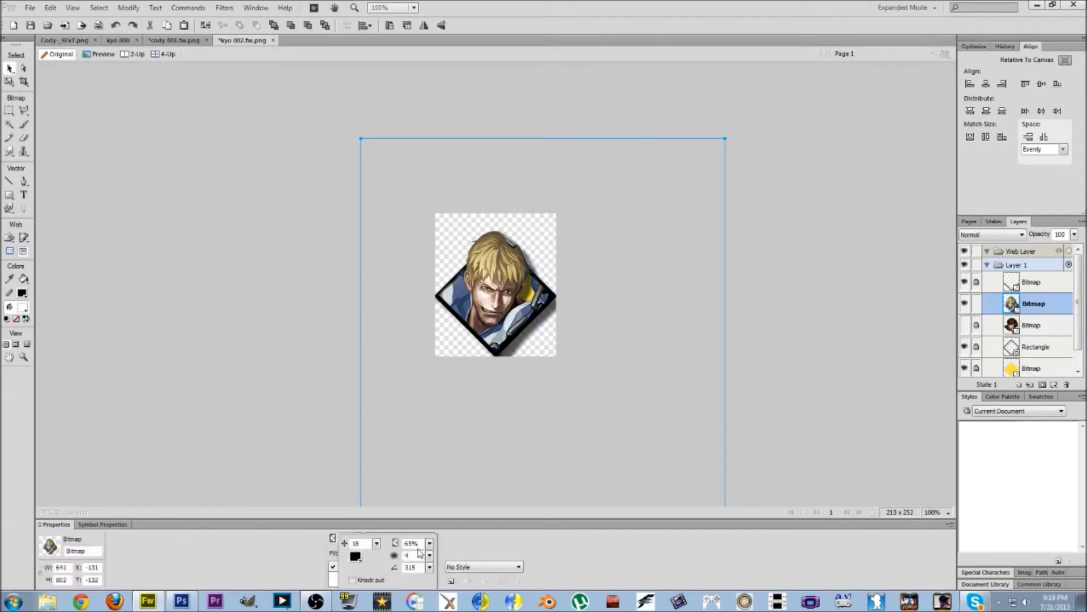
key("Return")
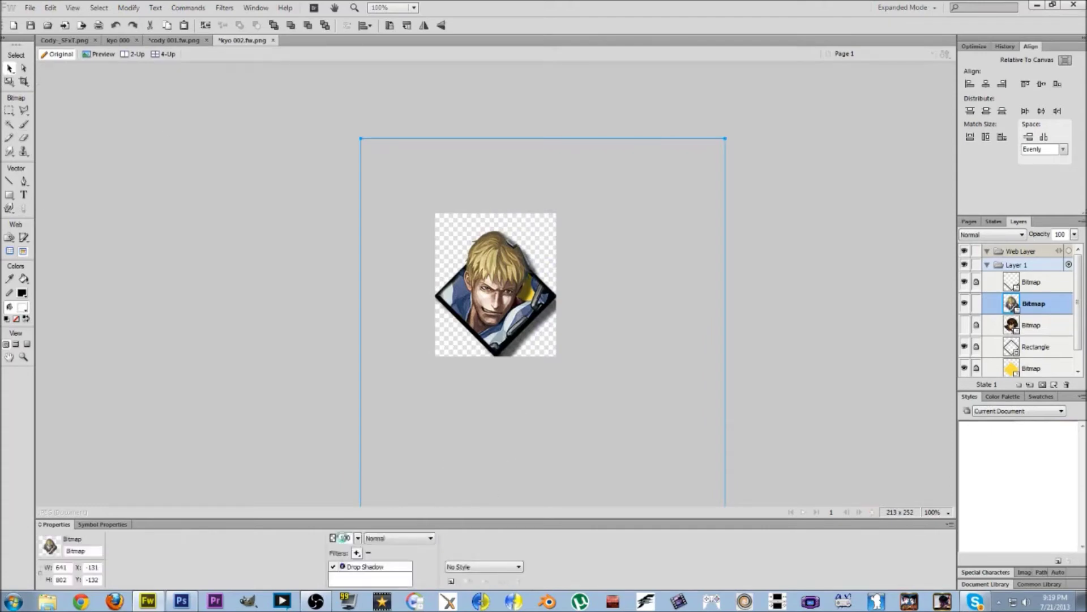
left_click(256, 359)
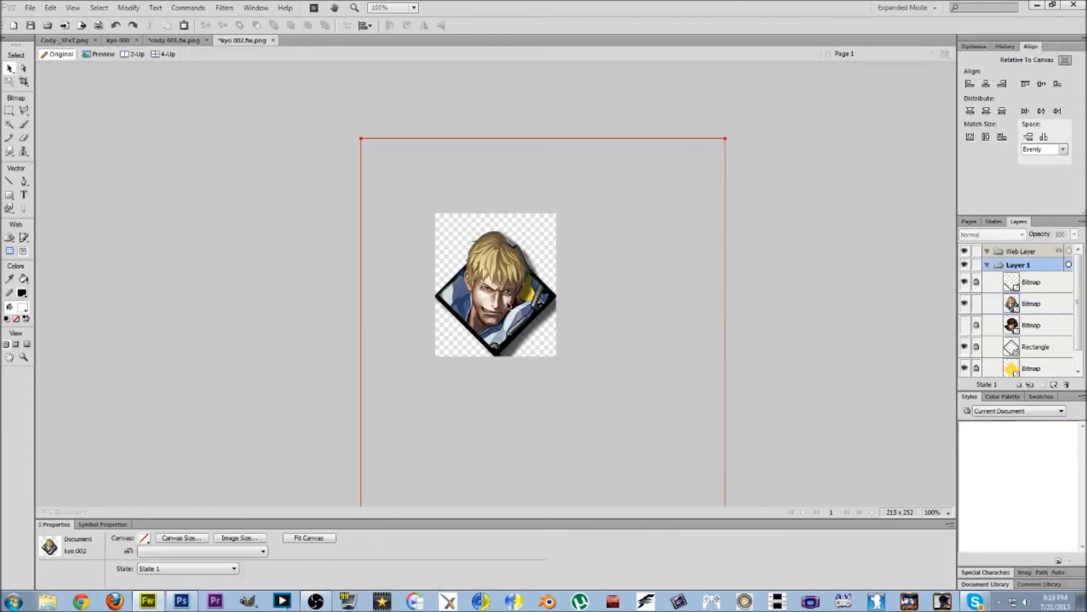
Set the Cody portrait bitmap's drop shadow distance to 7 and deselect it
left_click(403, 498)
double_click(358, 567)
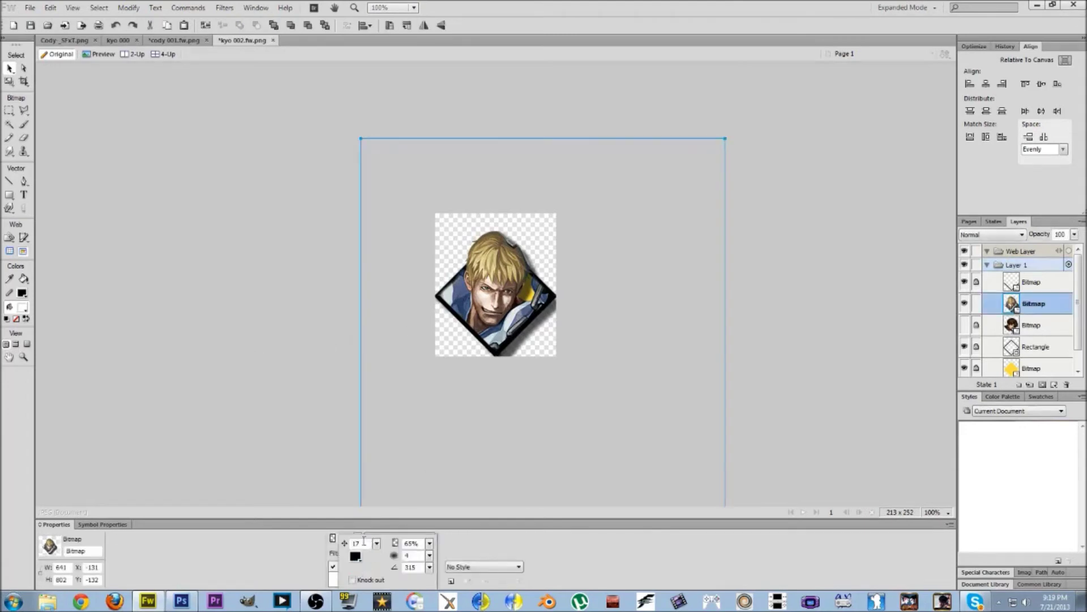
key("Return")
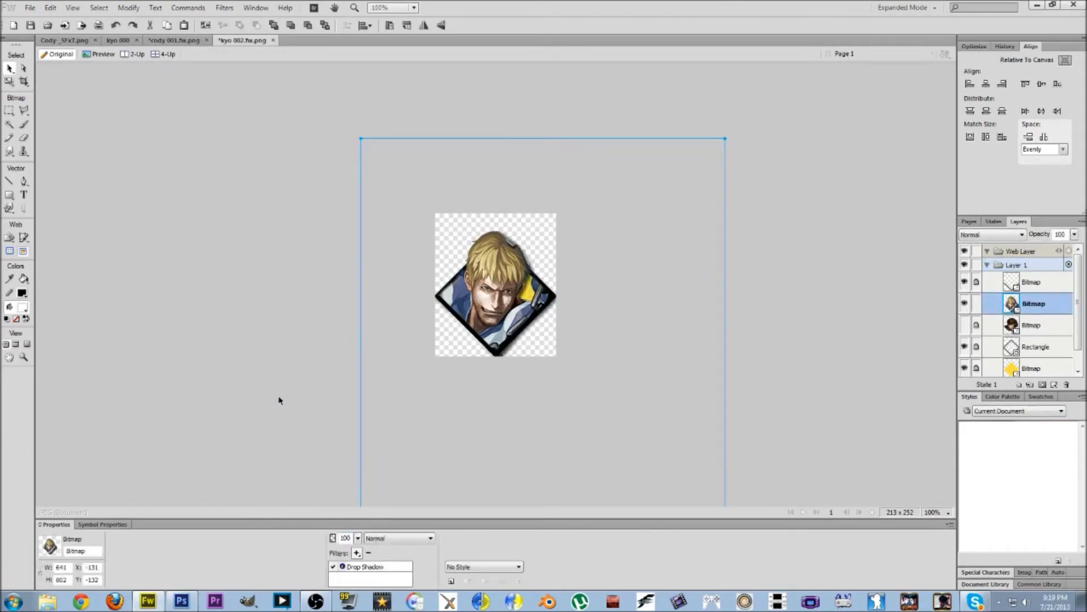
left_click(760, 215)
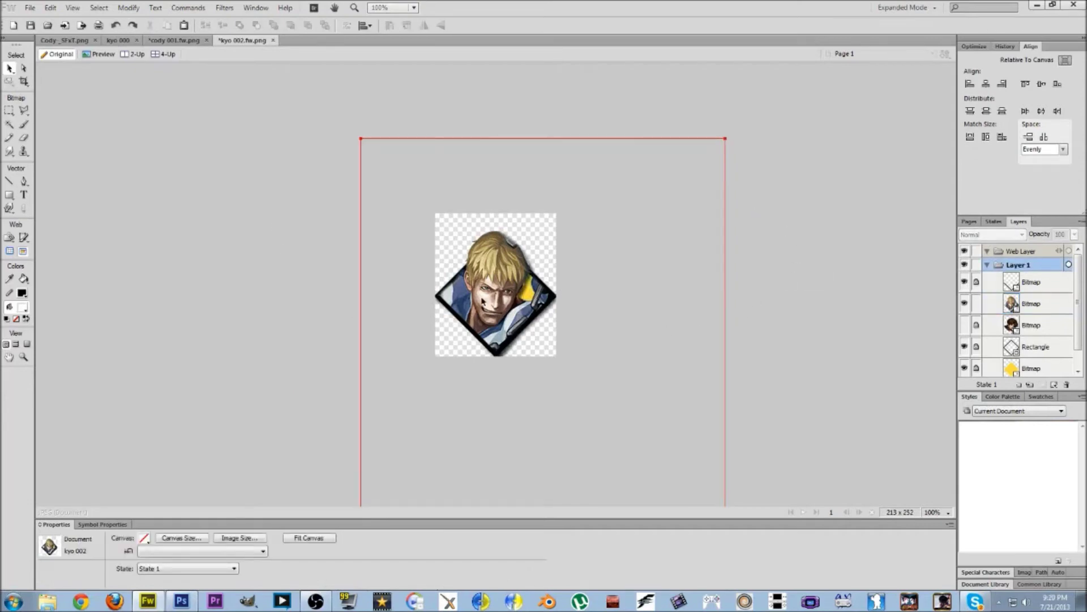
left_click(27, 7)
Save as cody 002.fw in CVS3 Parts > 9000 ports resize, then bring up kyo 000
left_click(59, 146)
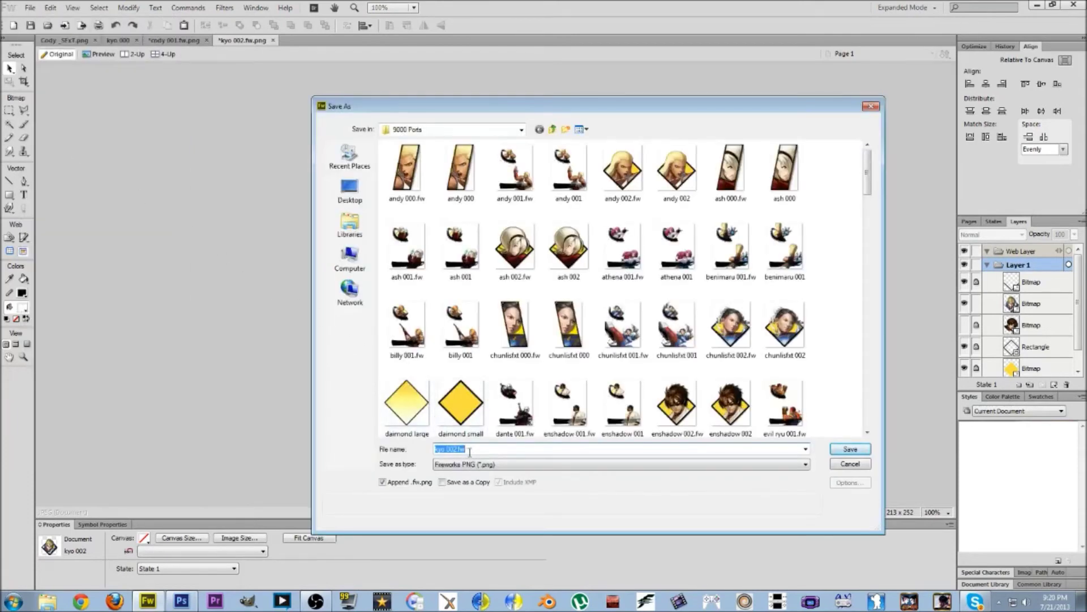
left_click(444, 450)
left_click(460, 130)
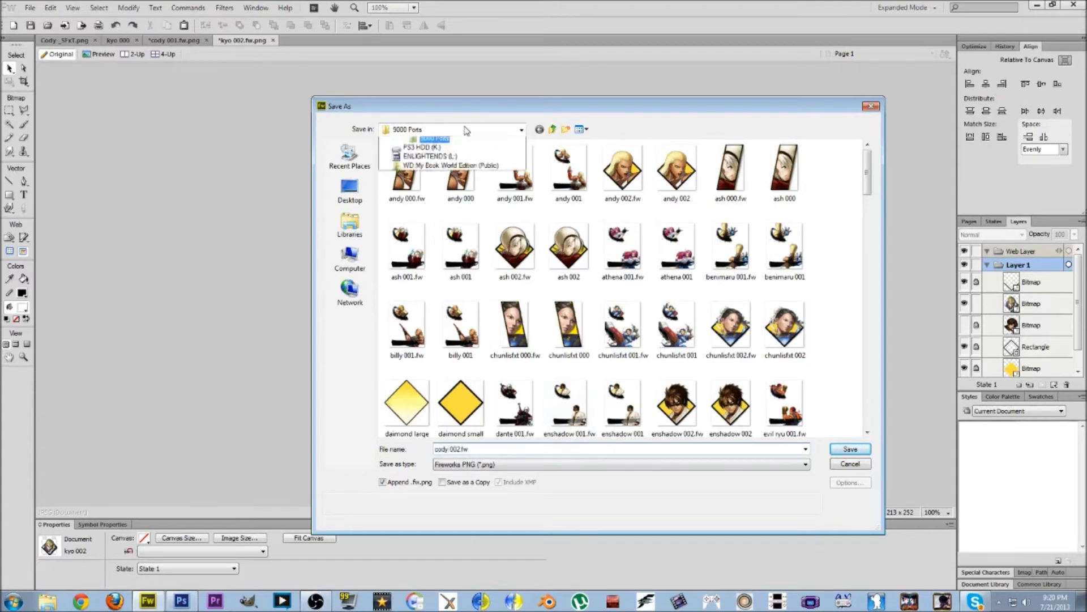
left_click(443, 283)
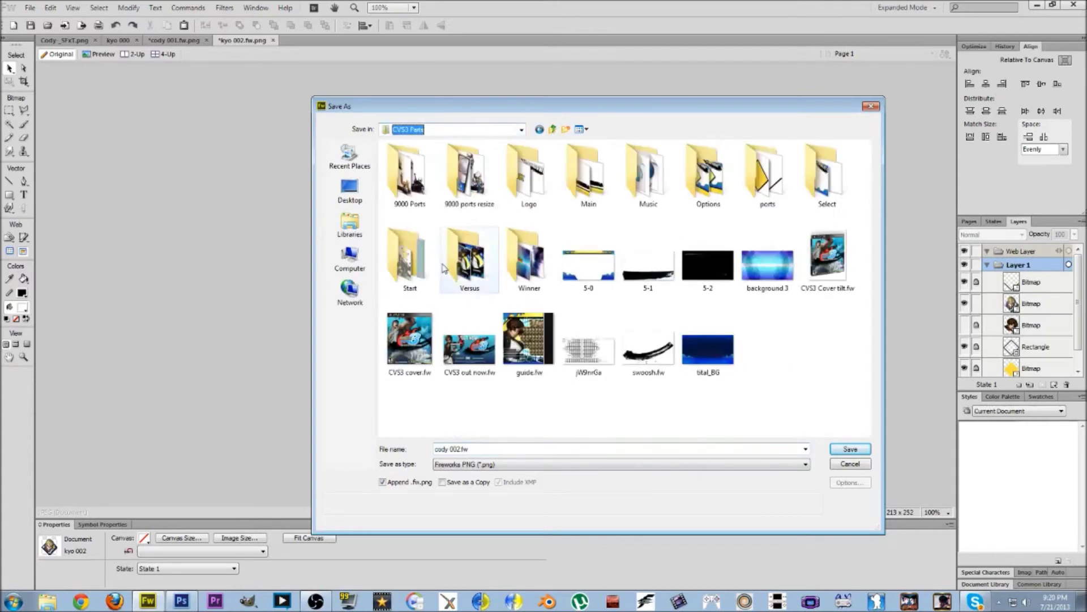
double_click(468, 172)
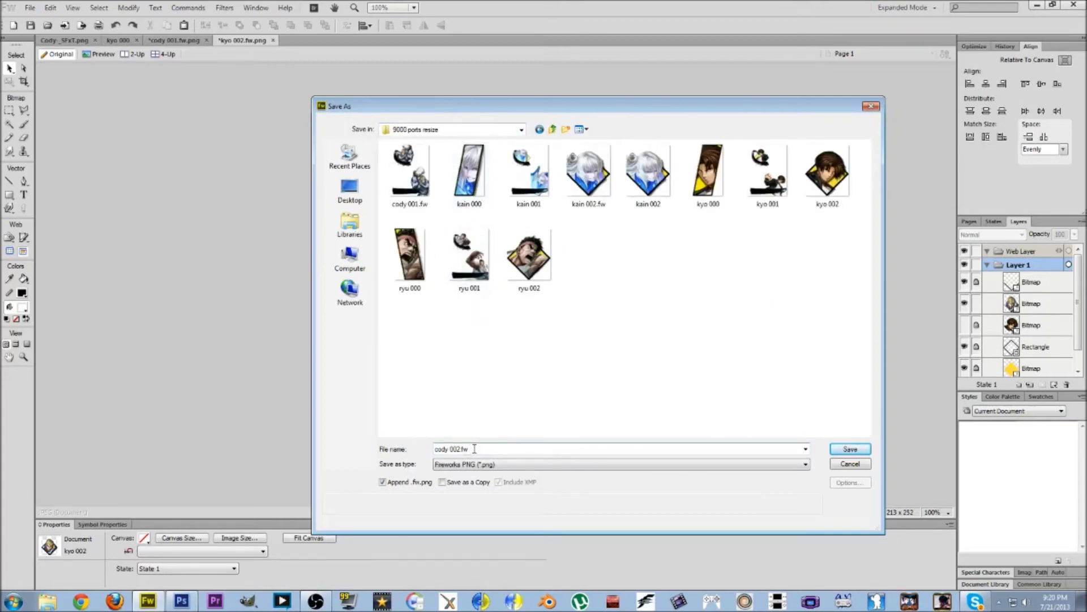
left_click(850, 449)
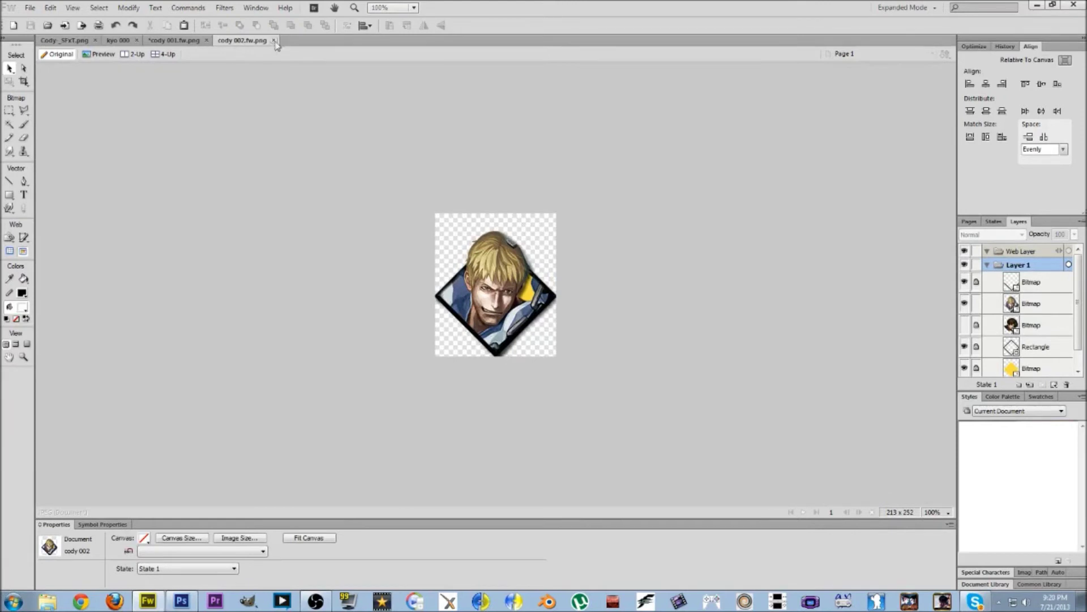
left_click(118, 41)
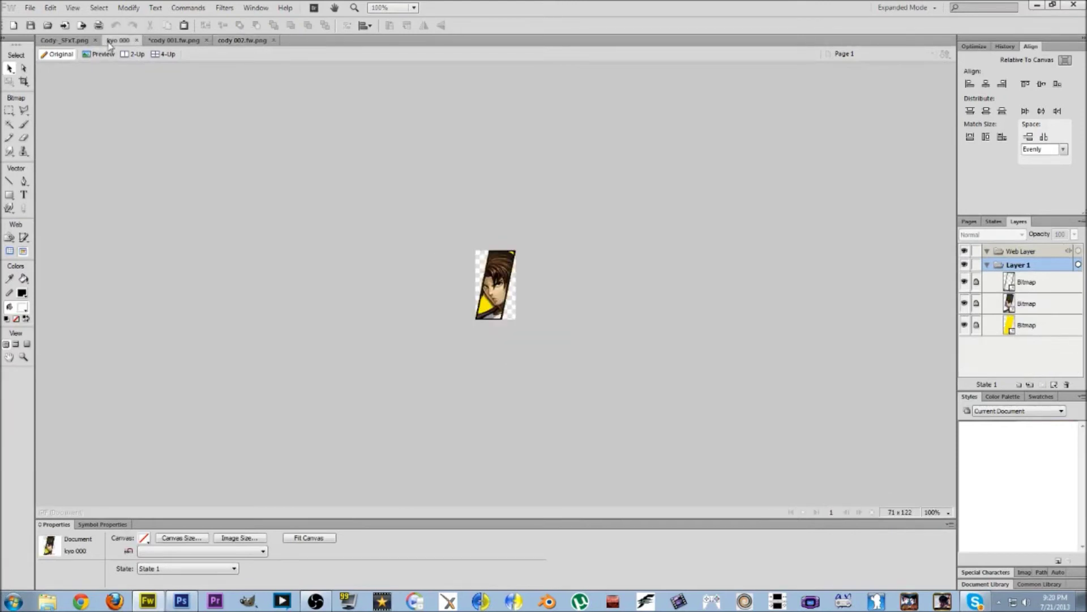
Paste the Cody portrait at original size behind the narrow canvas and hide its layer
right_click(358, 219)
left_click(371, 221)
left_click(556, 332)
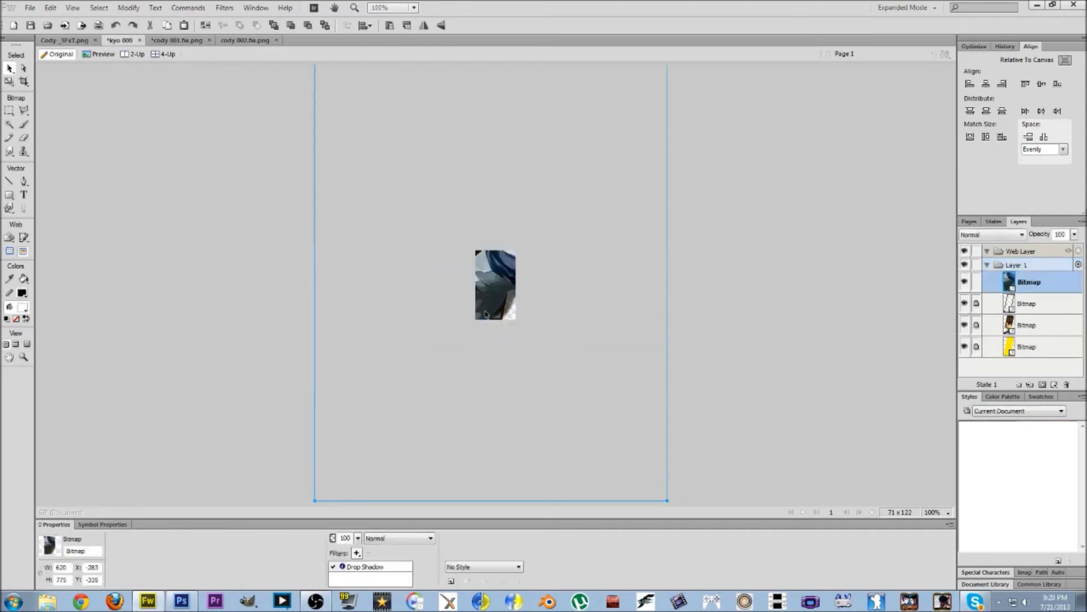
left_click_drag(486, 314, 541, 365)
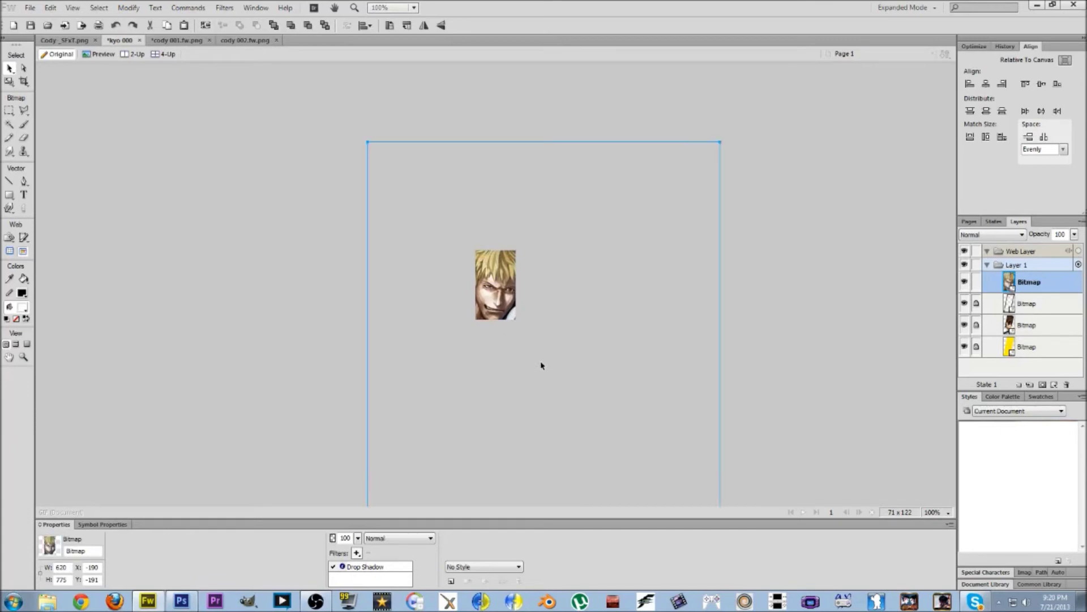
left_click(964, 282)
Unlock and select the three lower frame bitmap layers
left_click(976, 303)
left_click(977, 324)
left_click(977, 346)
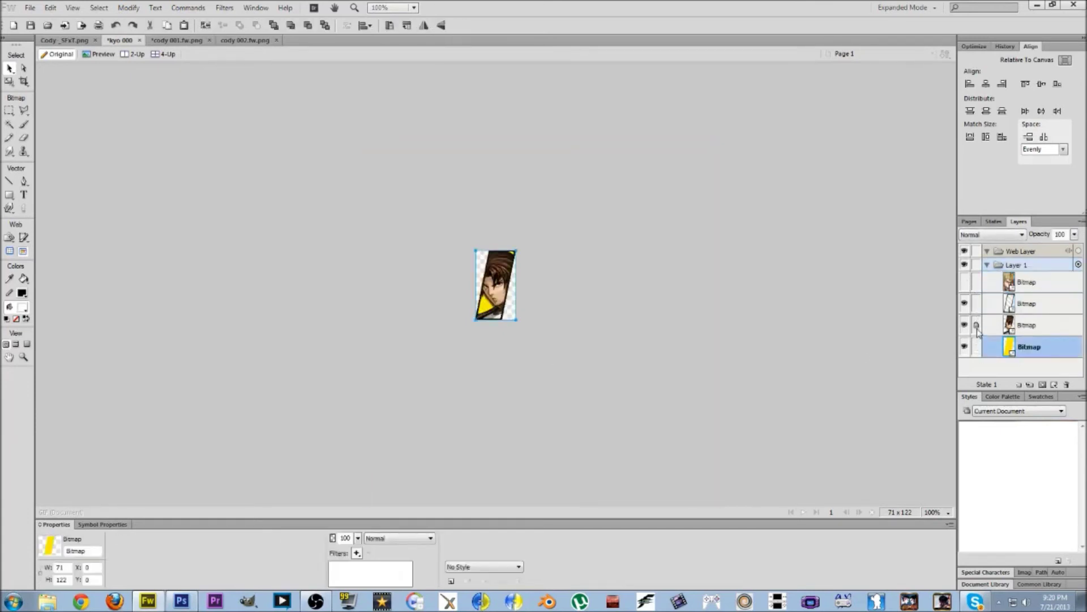
left_click(1019, 324)
left_click(1020, 303)
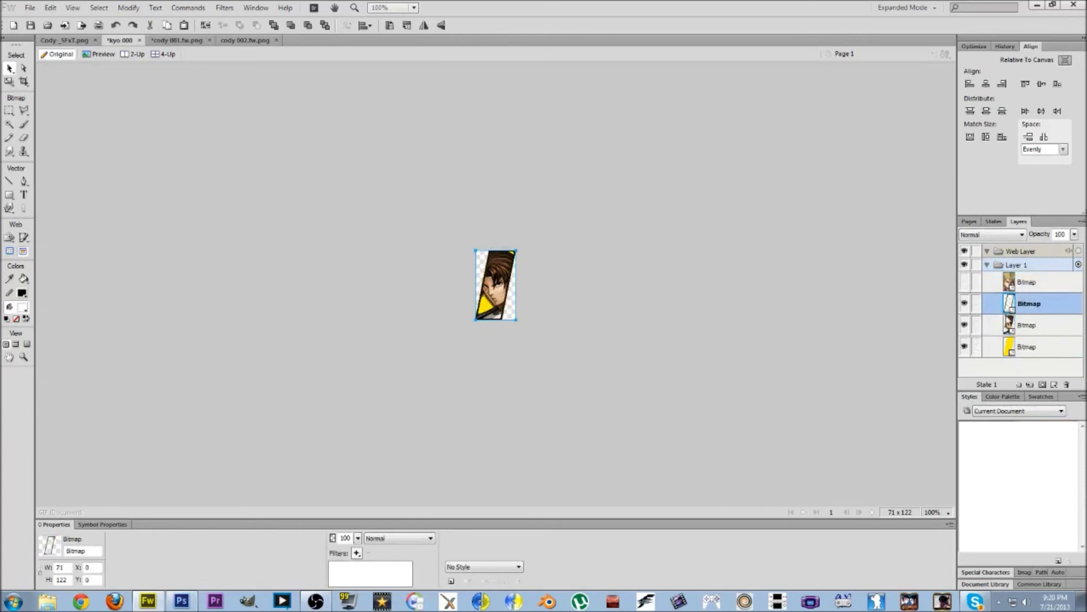
left_click(1019, 346, "shift")
Flip the three frame bitmaps horizontally and move them back over the canvas
left_click(129, 8)
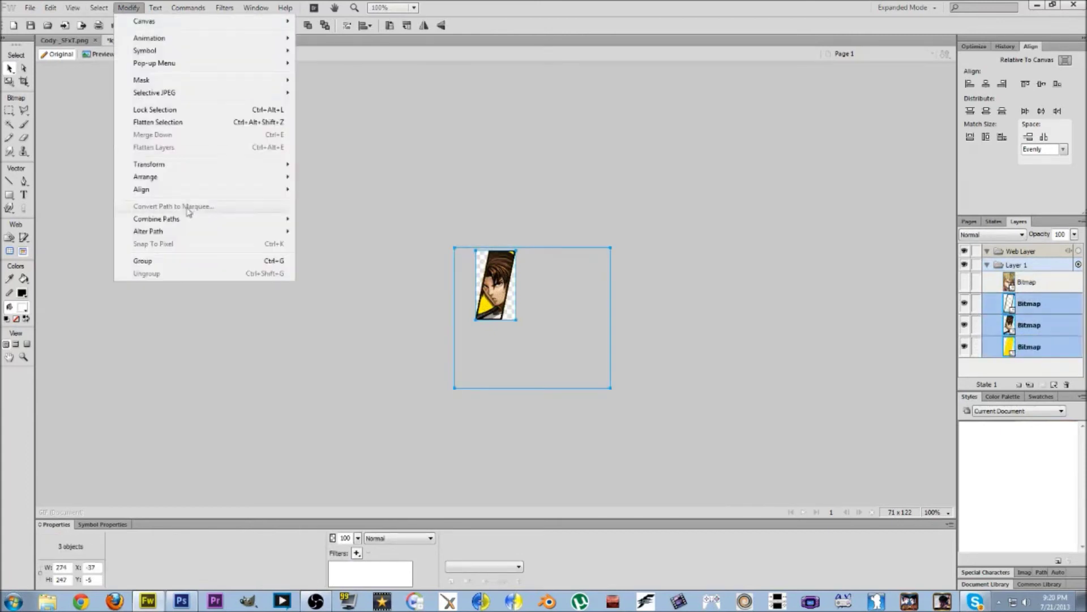
mouse_move(215, 170)
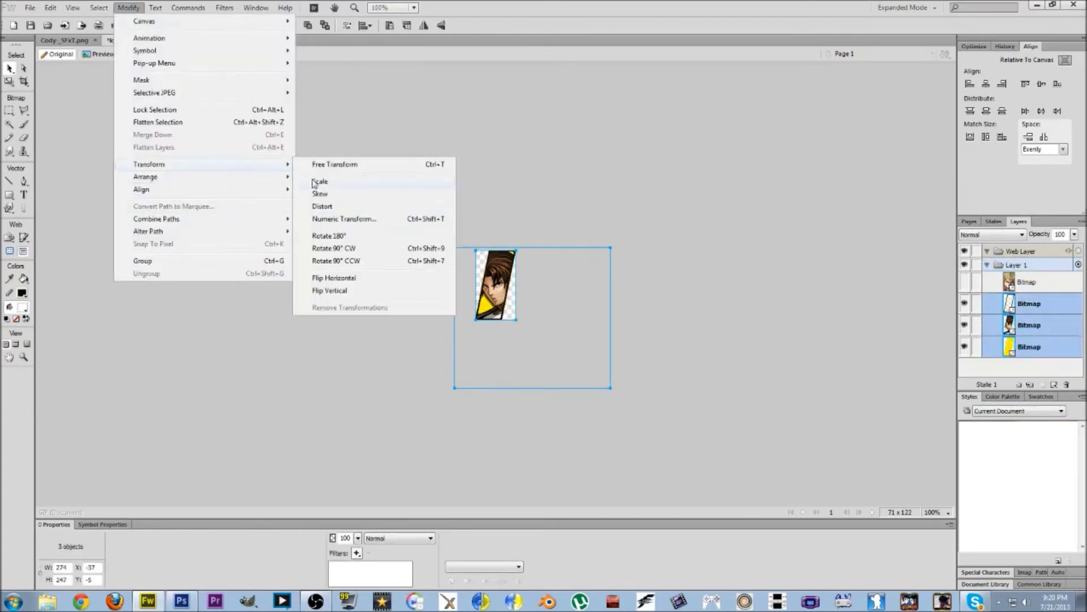
left_click(337, 283)
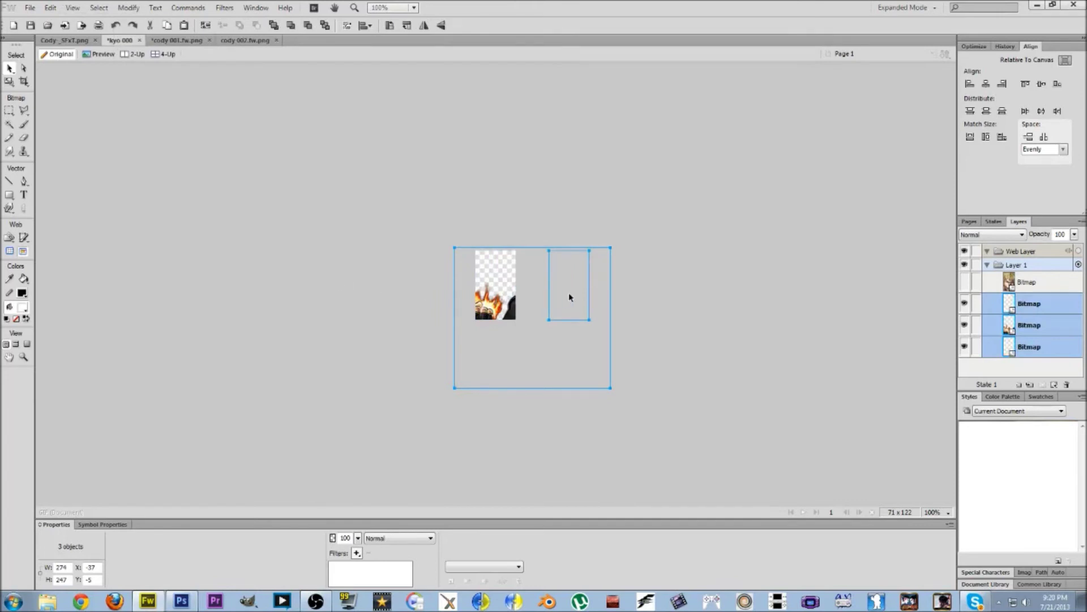
left_click_drag(568, 293, 497, 292)
left_click(610, 279)
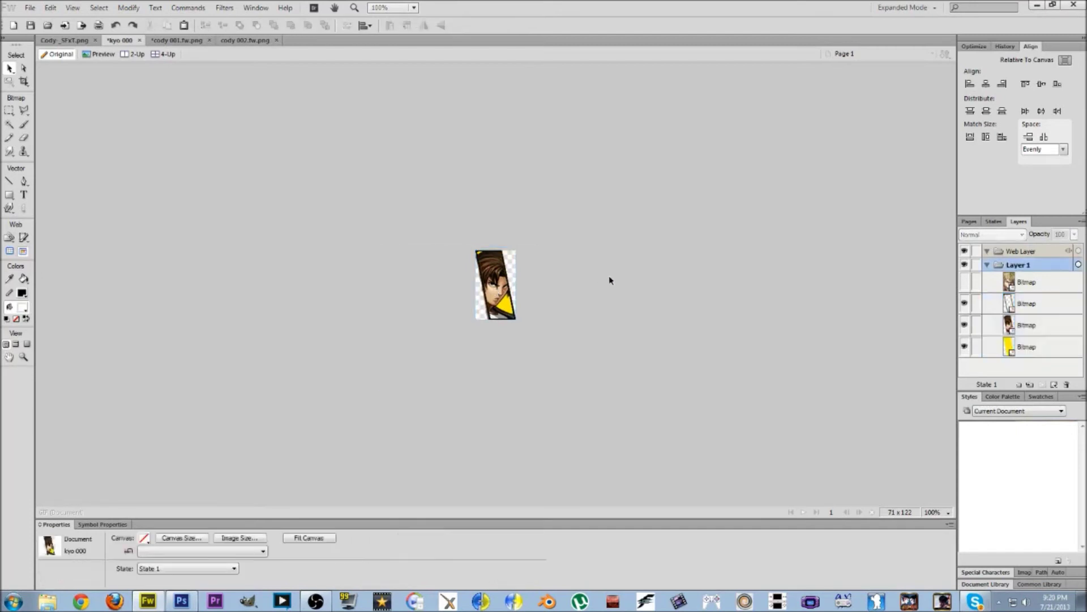
Close kyo 000 without saving, then open ryu 000.png and close it again
left_click(139, 41)
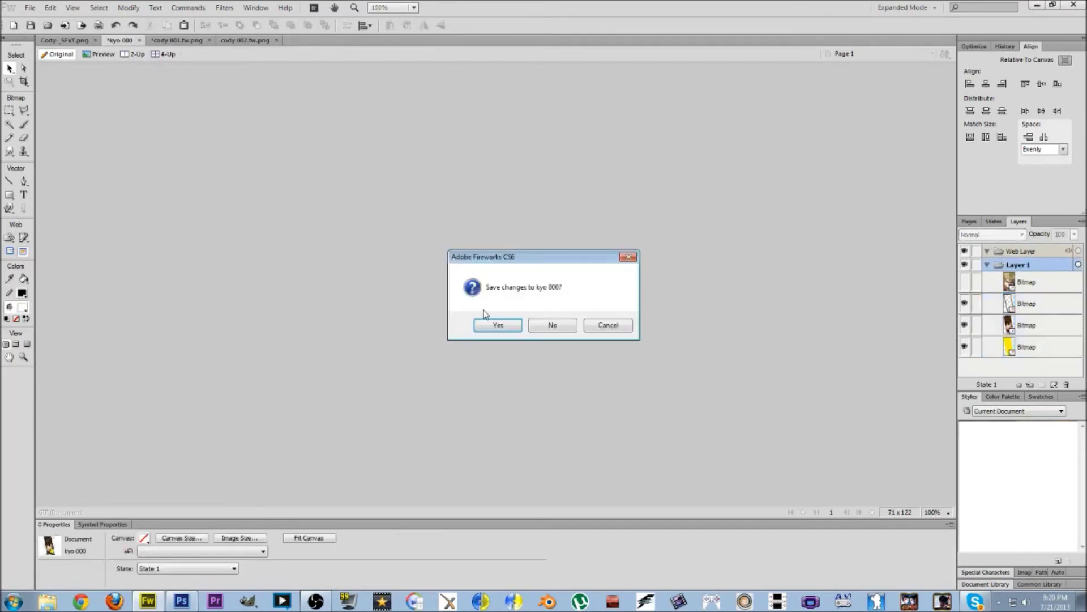
left_click(553, 323)
left_click(28, 8)
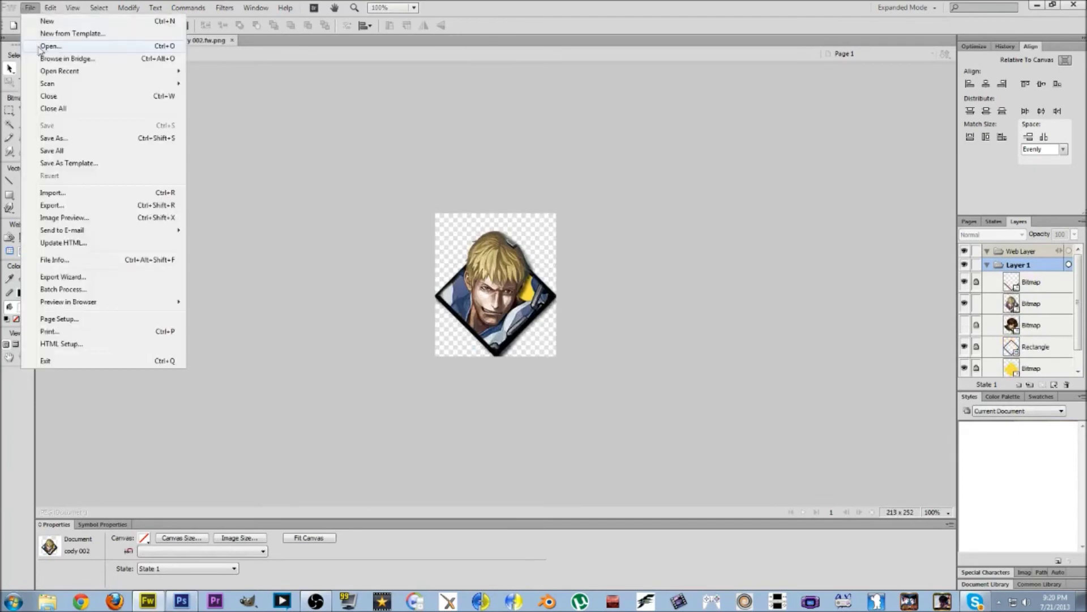
left_click(31, 41)
left_click(531, 340)
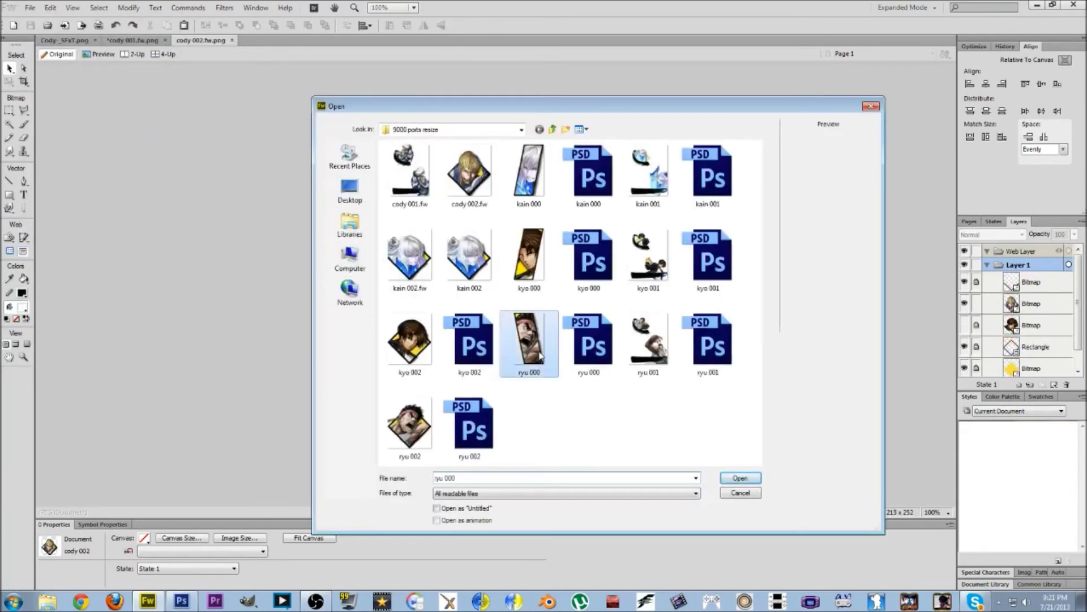
left_click(743, 479)
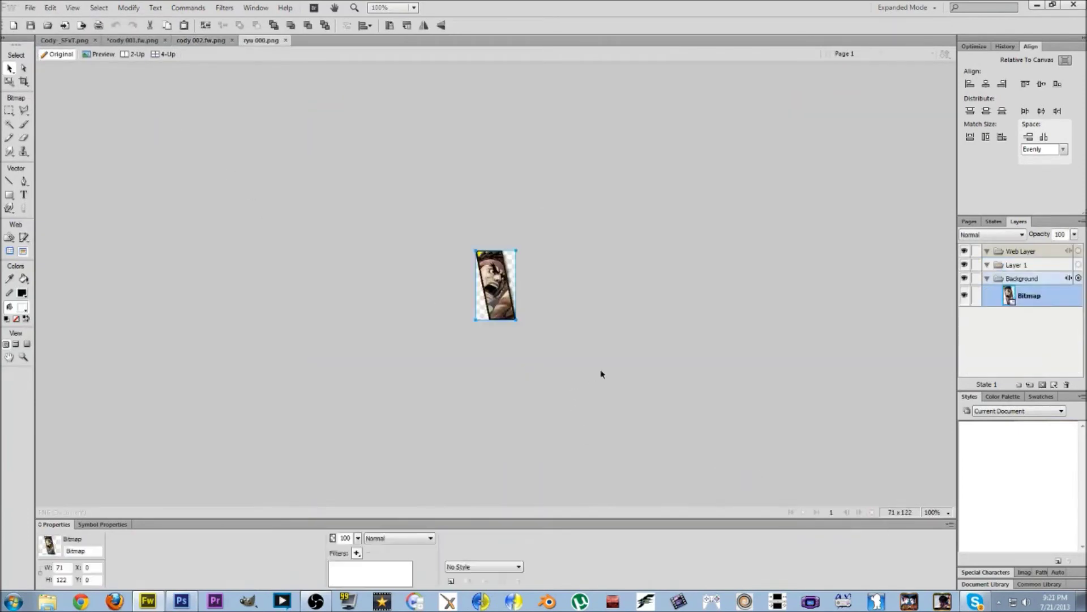
left_click(286, 41)
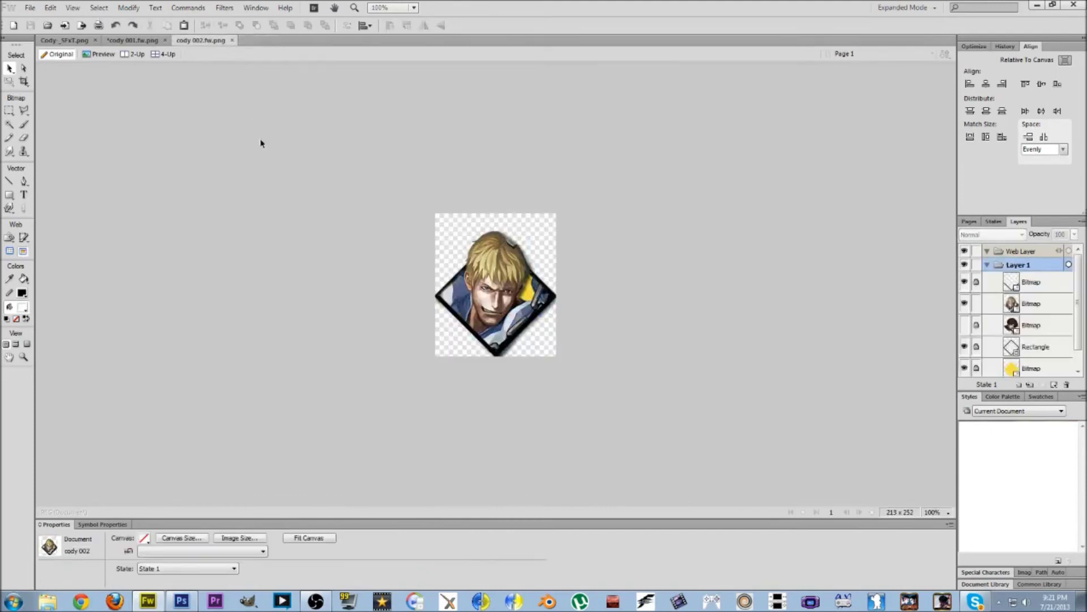
Open ryu 000.psd, accepting the default Photoshop import options
left_click(29, 8)
left_click(51, 46)
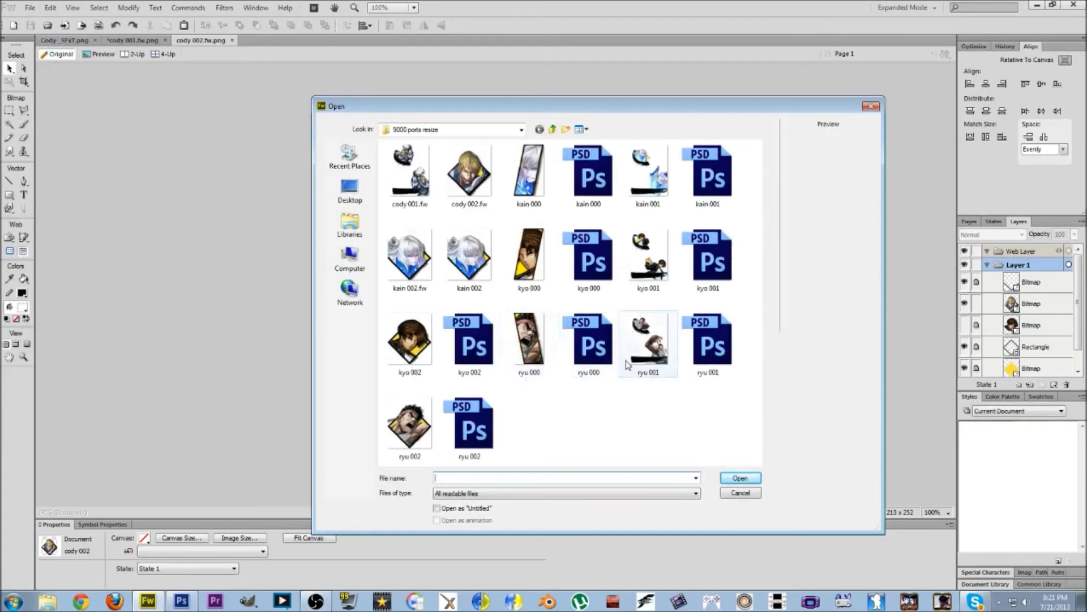
left_click(588, 345)
left_click(739, 479)
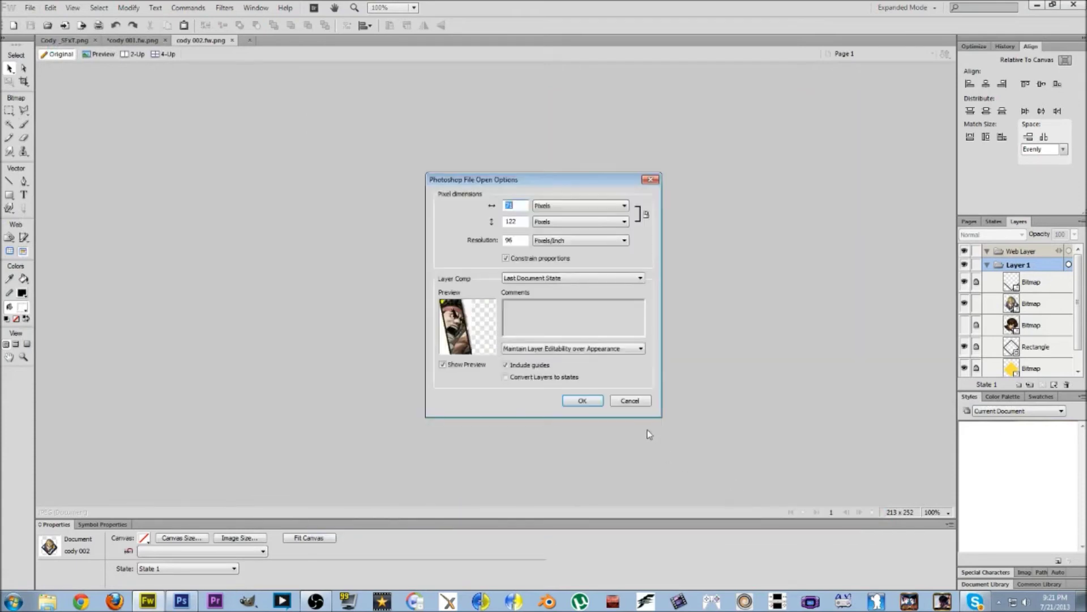
left_click(601, 397)
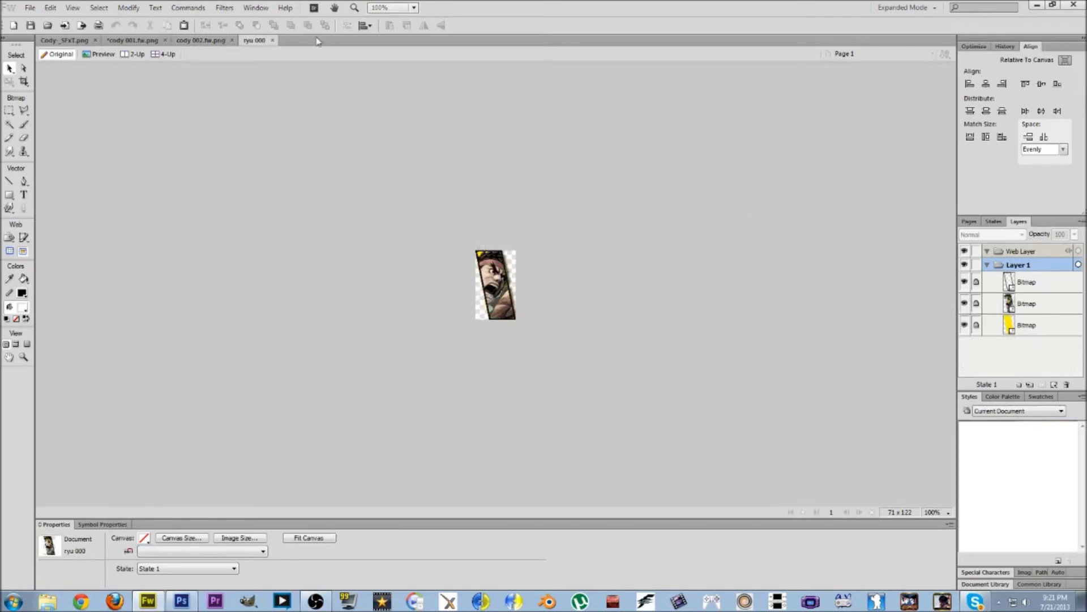
Paste the Cody portrait into ryu 000 at original size, with the face filling the canvas
left_click(132, 40)
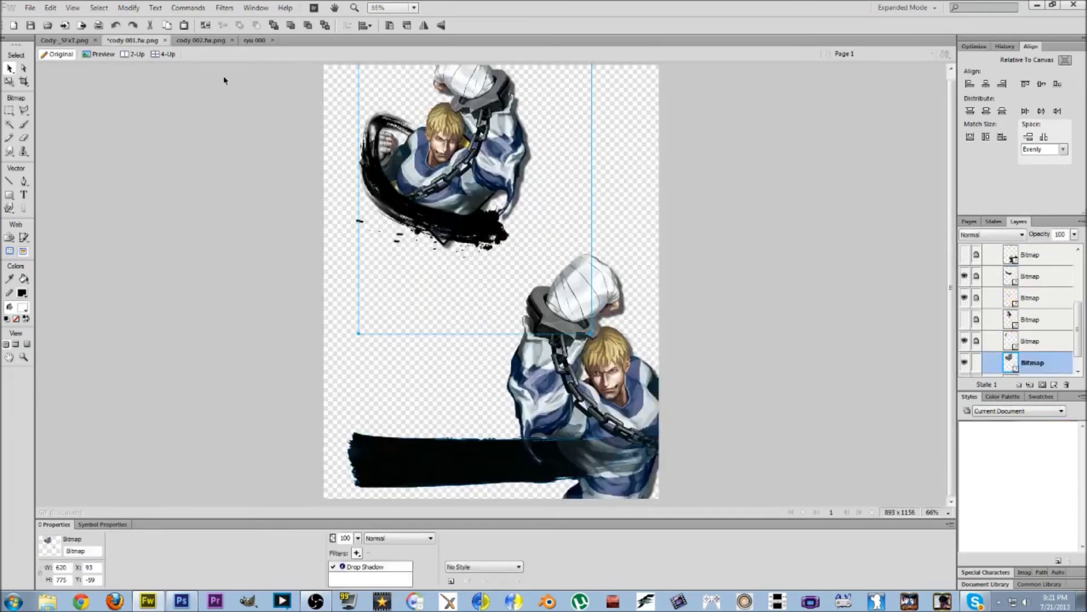
left_click(254, 40)
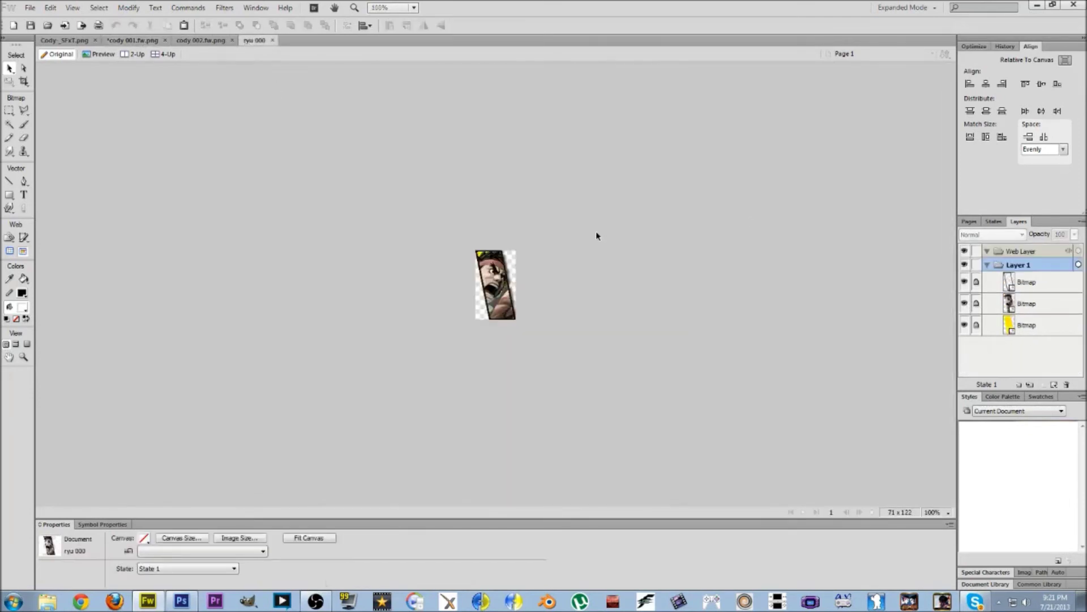
key("ctrl+v")
left_click(556, 331)
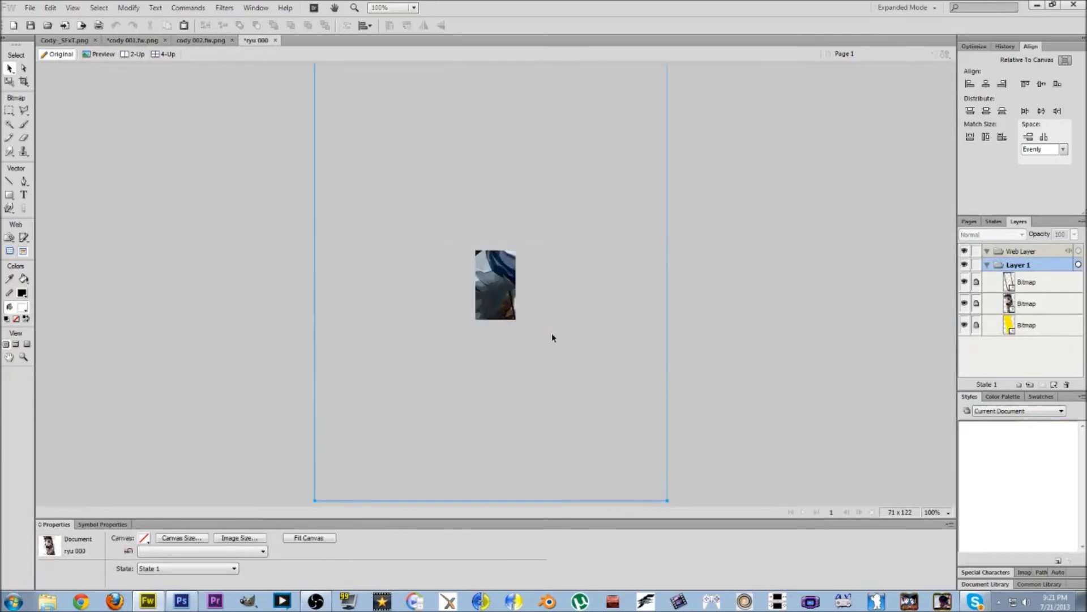
mouse_move(526, 355)
left_mouse_down()
mouse_move(515, 335)
mouse_move(557, 379)
mouse_move(545, 358)
left_mouse_up()
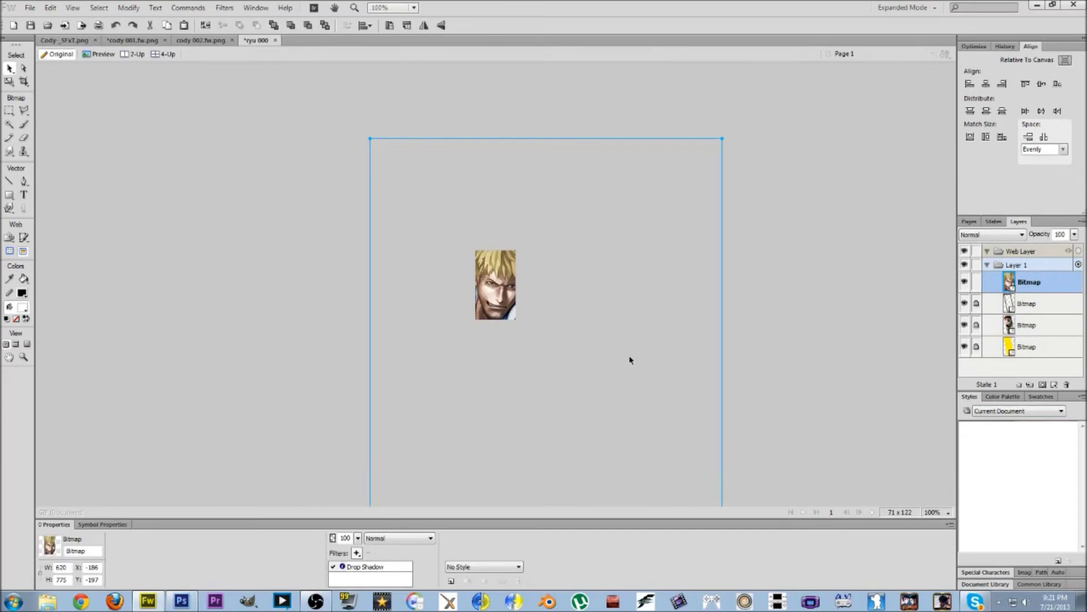
key("ctrl+=")
key("ctrl+=")
key("ctrl+=")
Move the face layer beneath the frame layer and set its opacity to 48%
left_click_drag(997, 288, 997, 312)
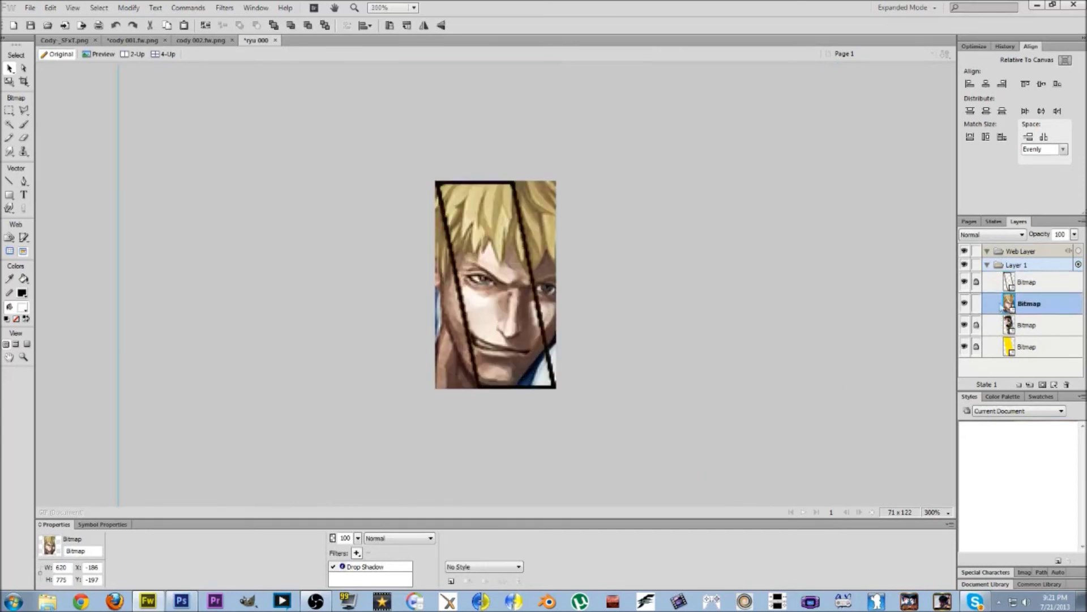
left_click_drag(1075, 234, 1078, 267)
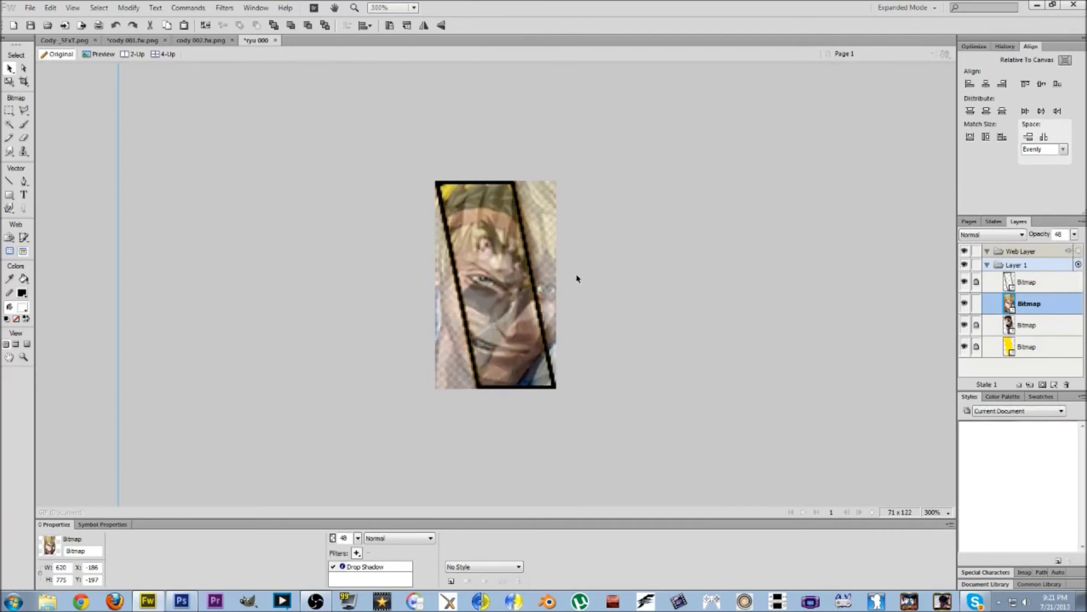
key("ctrl+-")
key("ctrl+-")
key("ctrl+-")
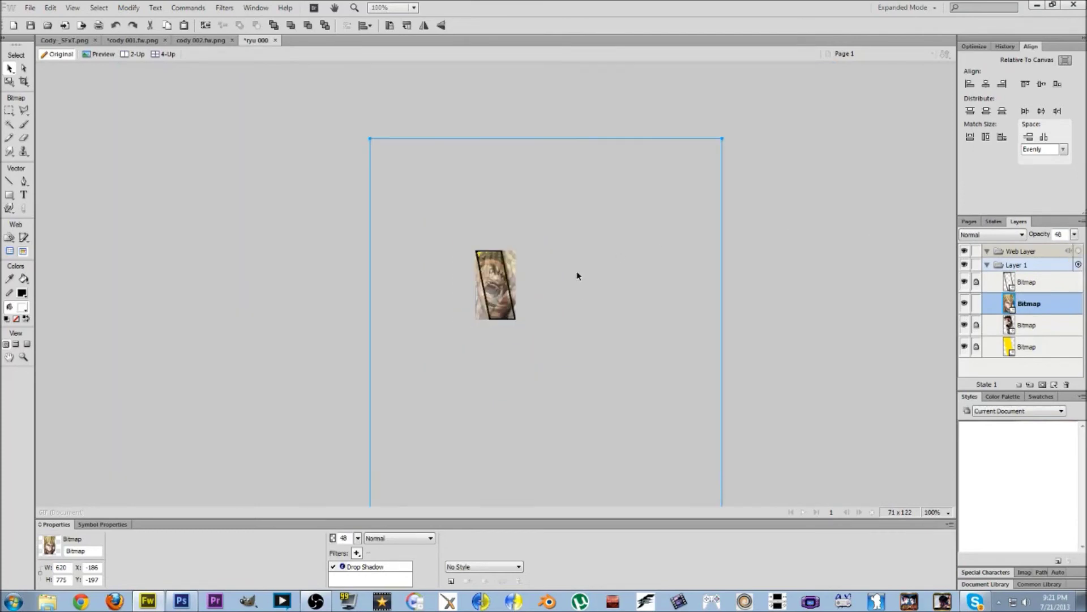
Scale the face down to 428 × 535 and position it inside the slanted frame
left_click(9, 82)
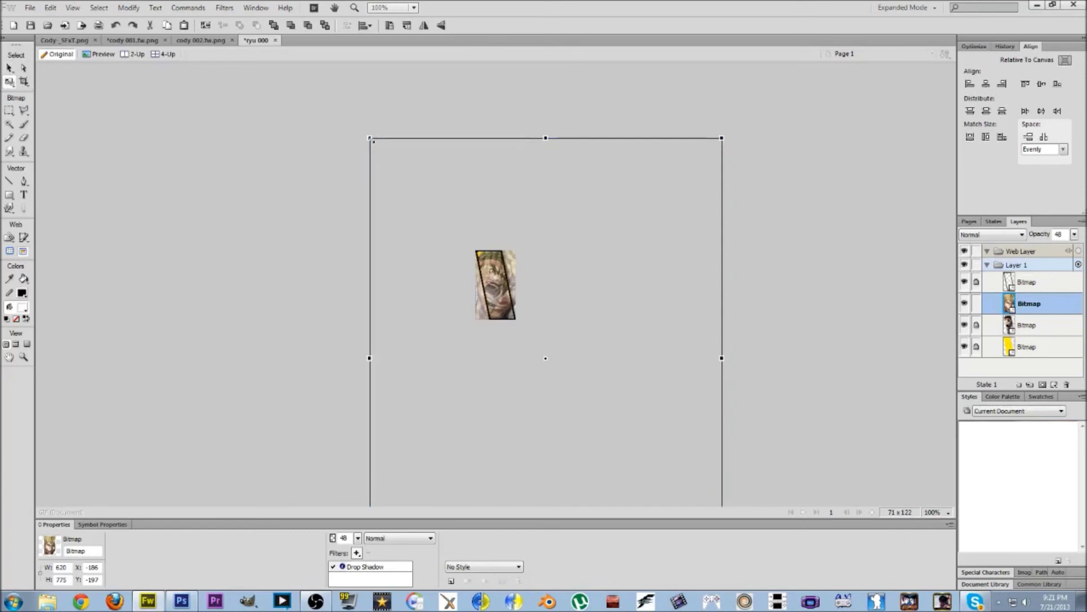
left_click_drag(372, 139, 446, 275)
left_click_drag(554, 323, 485, 232)
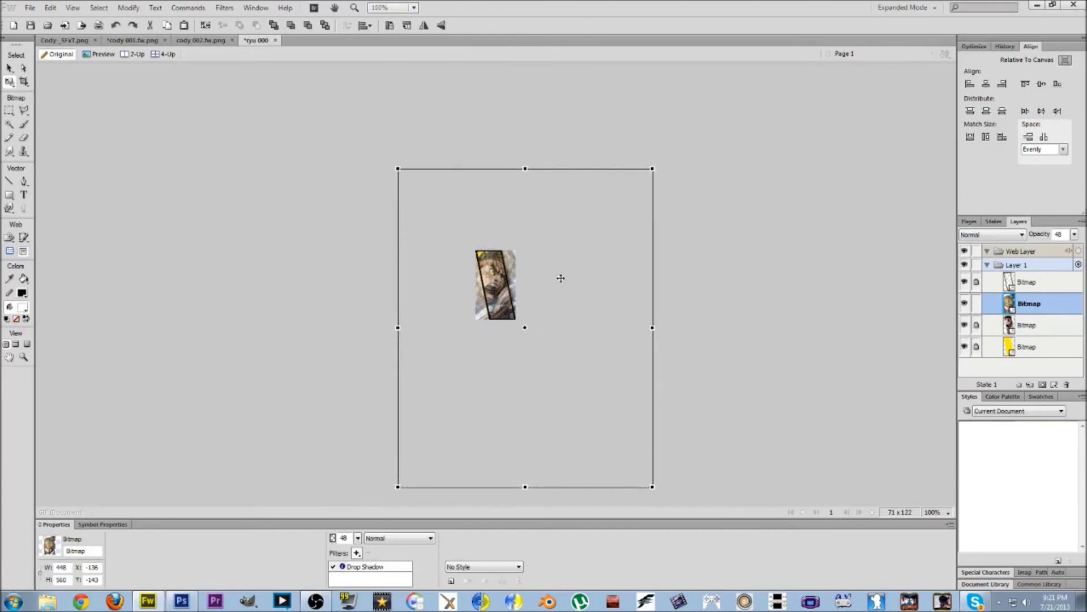
left_click_drag(560, 278, 561, 290)
key("ctrl+equal")
key("ctrl+equal")
key("ctrl+equal")
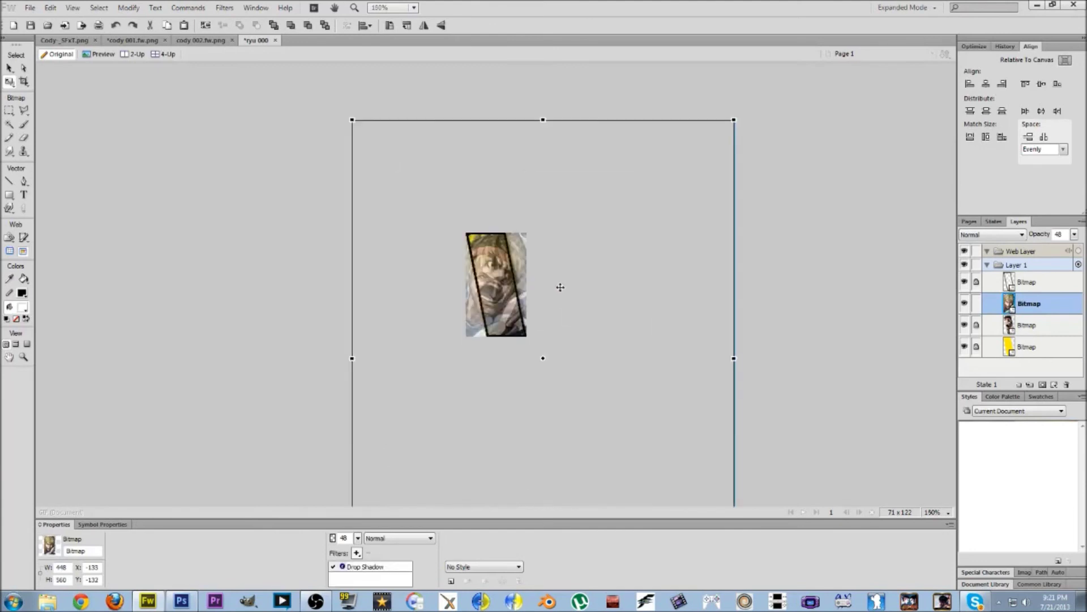
left_click_drag(527, 312, 526, 308)
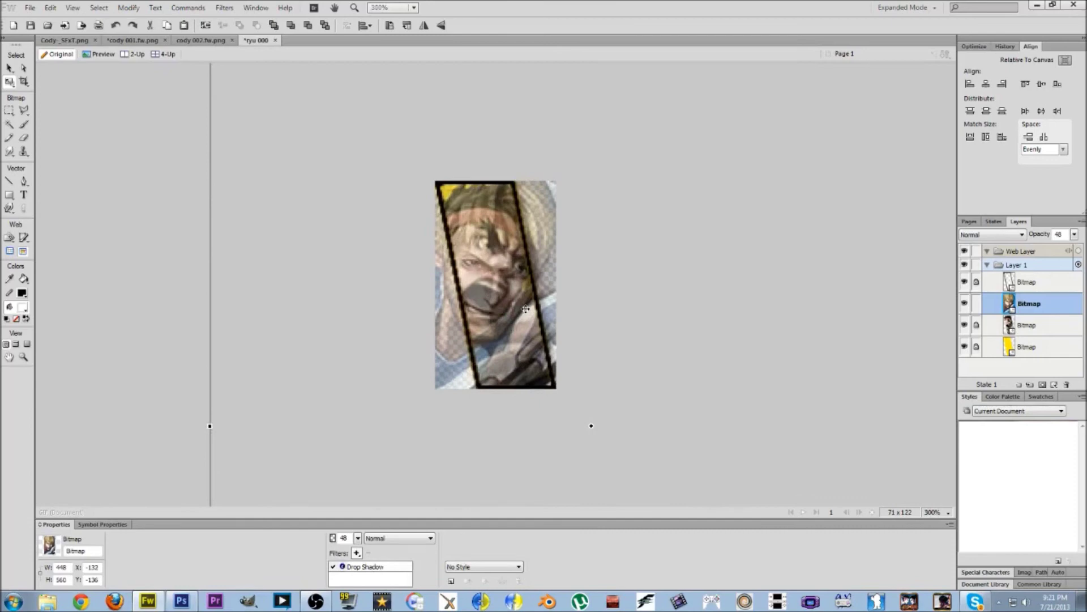
key("ctrl+minus")
key("ctrl+minus")
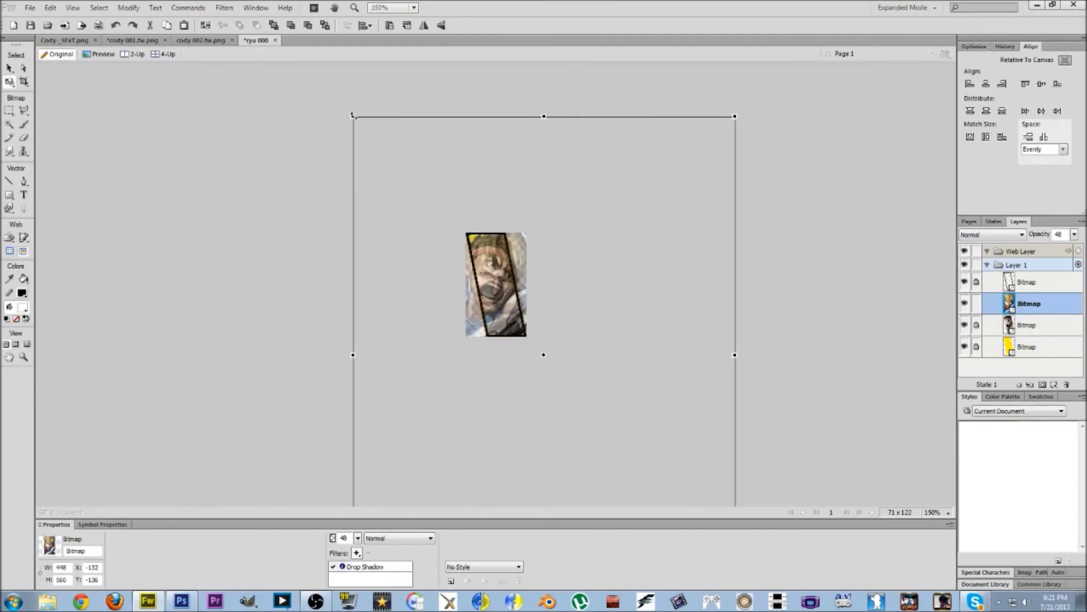
left_click_drag(353, 116, 366, 127)
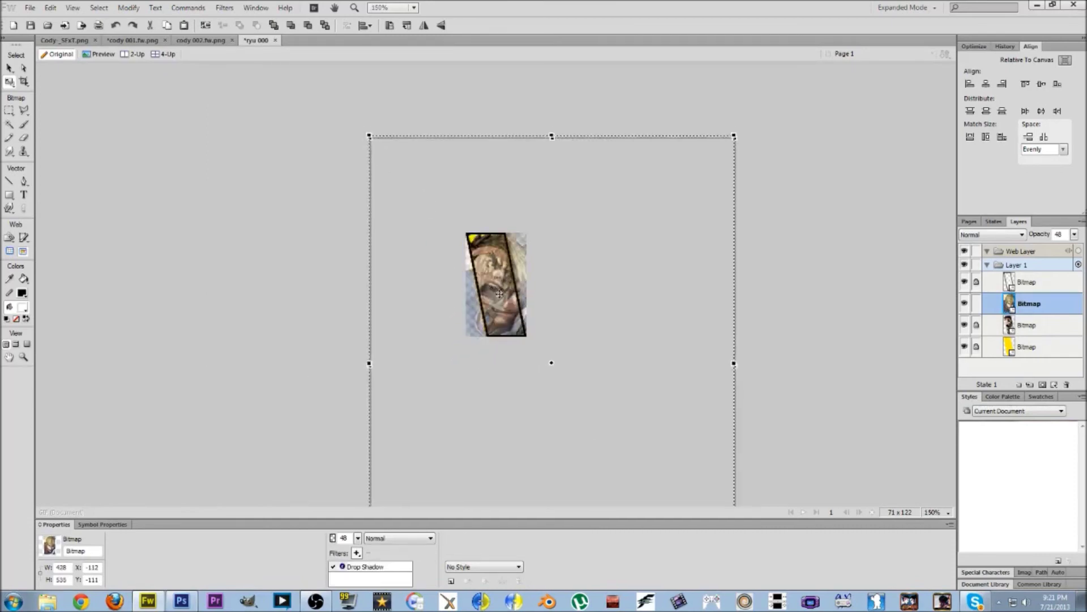
left_click_drag(504, 294, 499, 291)
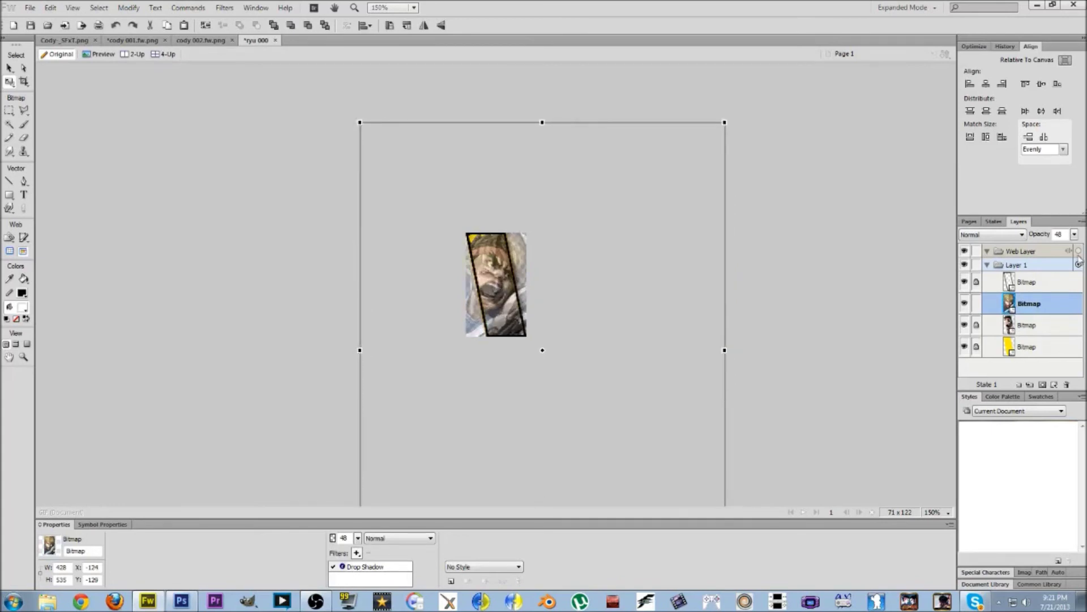
Restore the face to 100% opacity and erase its left overflow with a size-34 eraser
left_click_drag(1074, 234, 1080, 188)
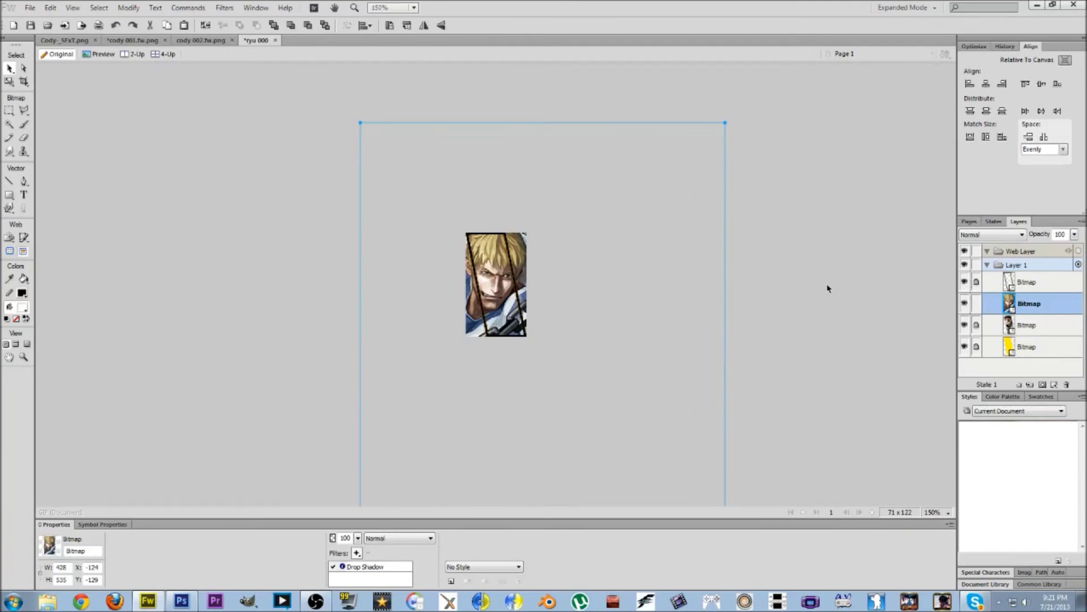
key("ctrl+equal")
key("ctrl+equal")
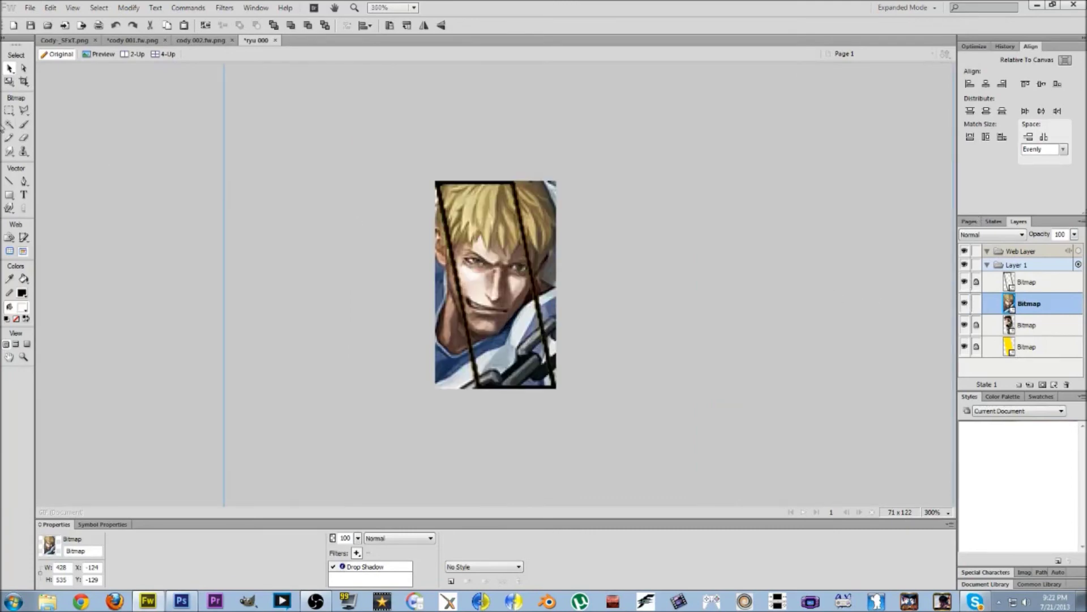
left_click(23, 138)
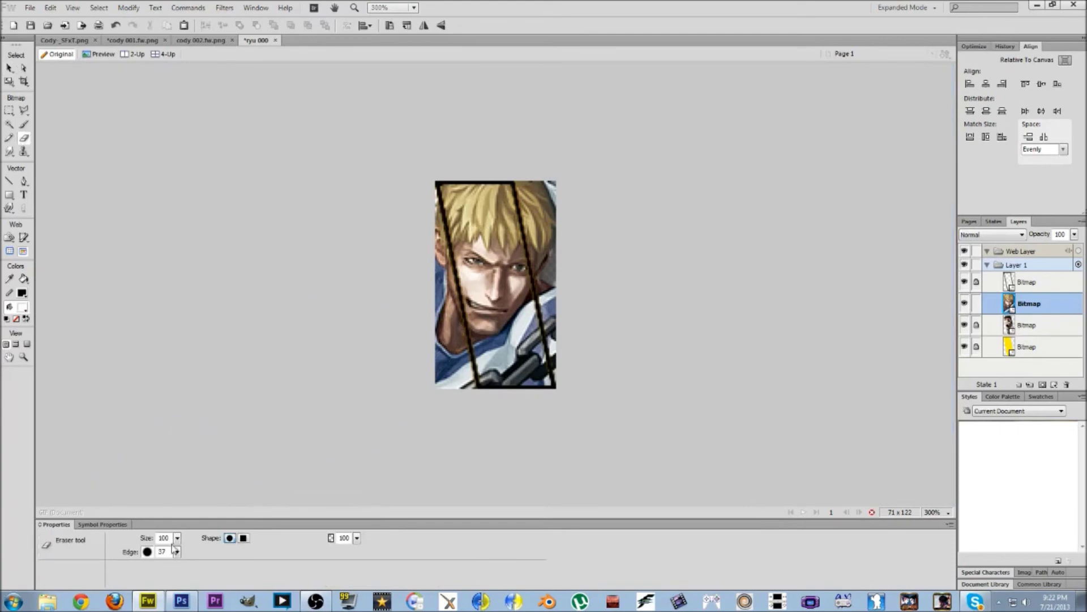
left_click_drag(177, 538, 182, 569)
mouse_move(448, 385)
left_mouse_down()
mouse_move(446, 339)
mouse_move(403, 211)
mouse_move(417, 242)
mouse_move(415, 288)
left_mouse_up()
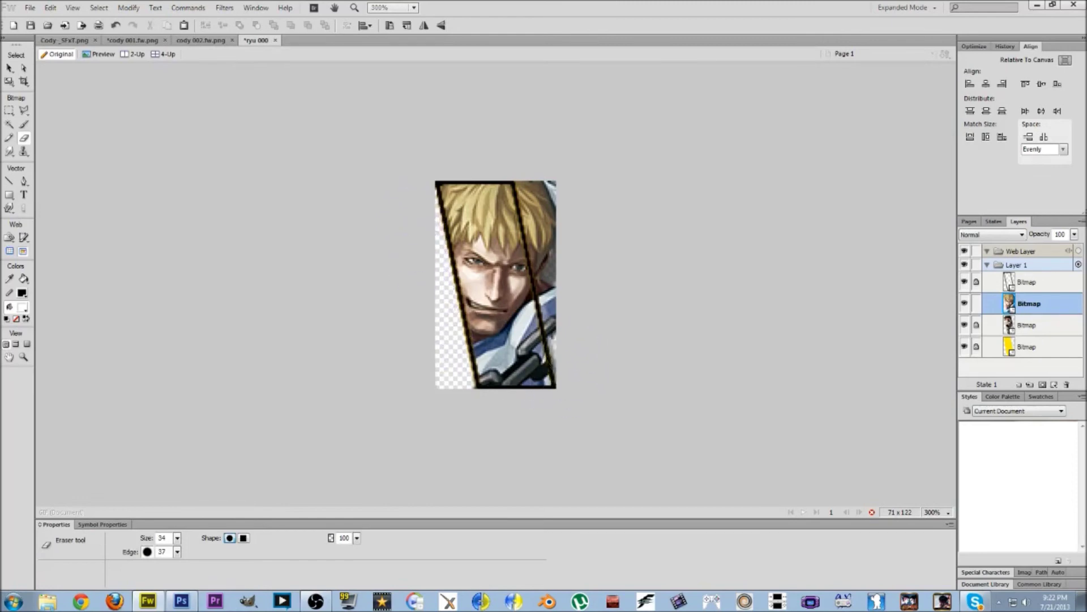
Erase the face past the frame's right edge and confirm its drop shadow (65%, softness 3, angle 315)
mouse_move(561, 286)
left_mouse_down()
mouse_move(563, 252)
mouse_move(534, 160)
left_mouse_up()
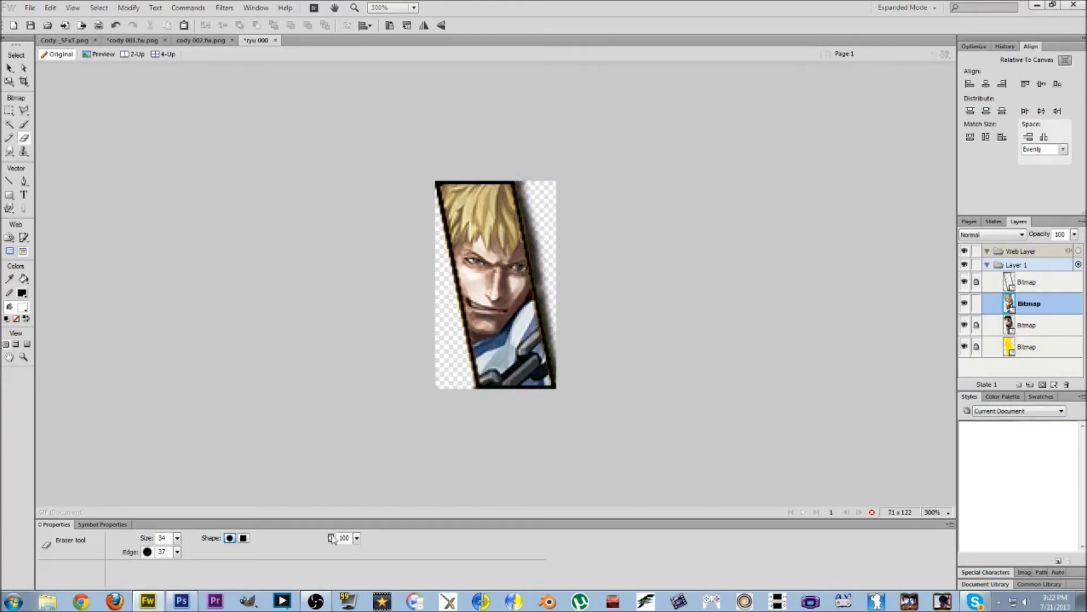
left_click(10, 69)
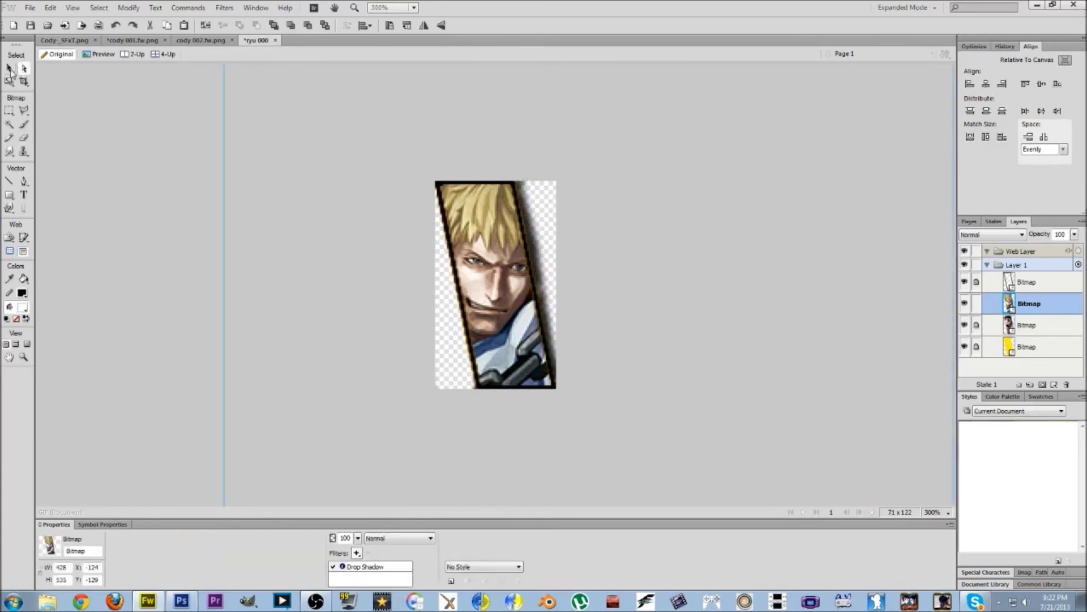
double_click(365, 567)
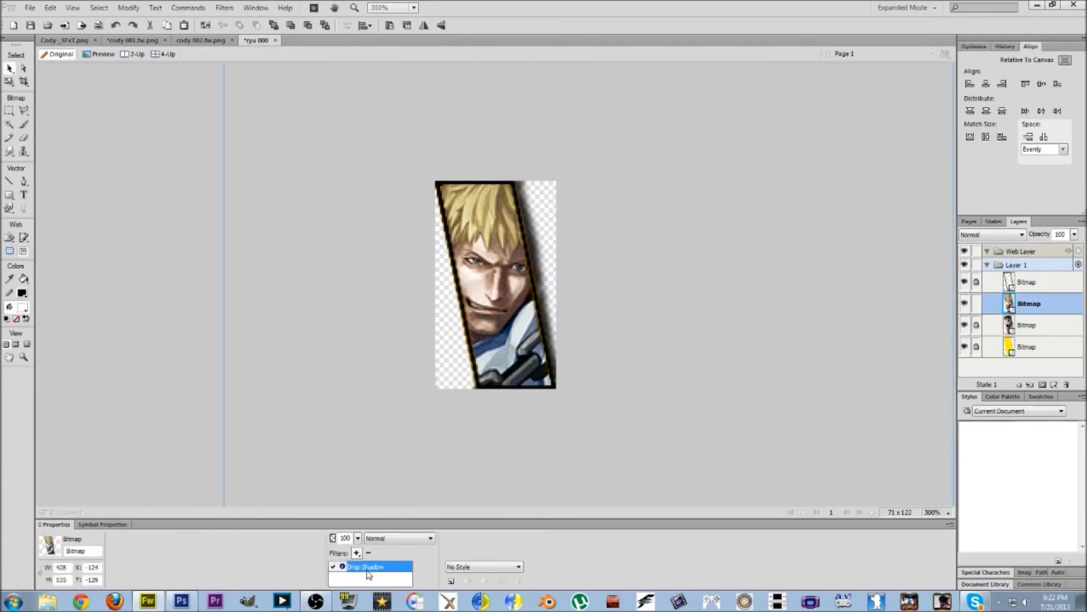
double_click(357, 543)
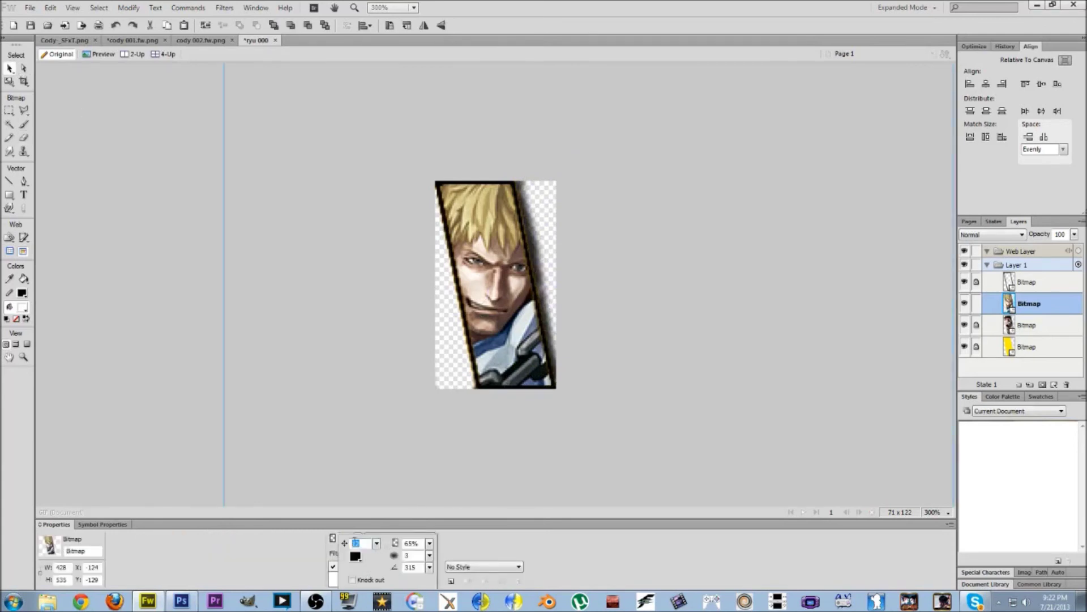
left_click(151, 360)
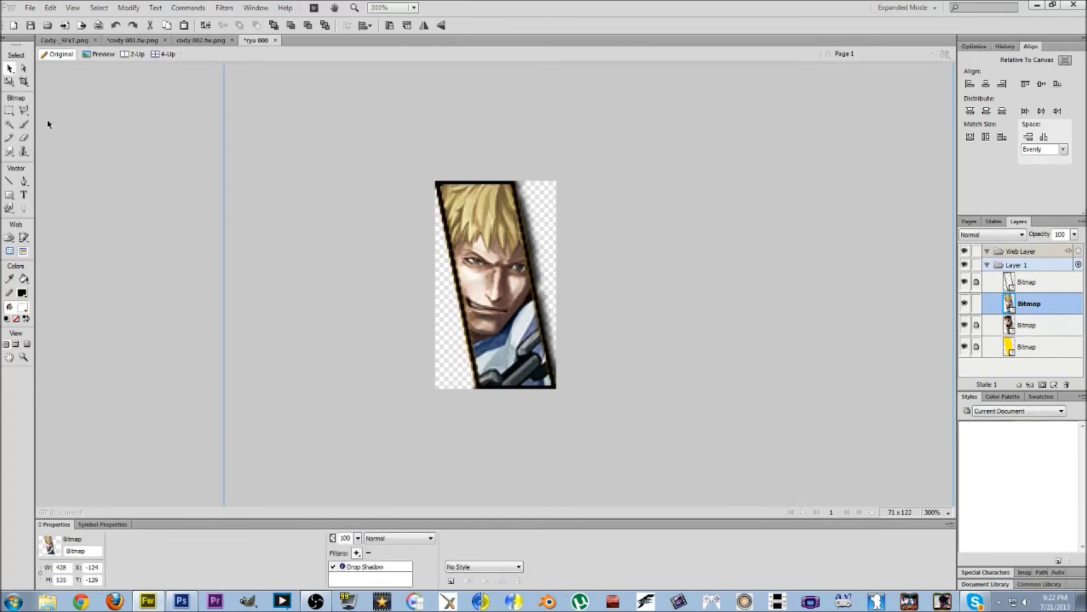
left_click(108, 91)
key("ctrl+minus")
key("ctrl+minus")
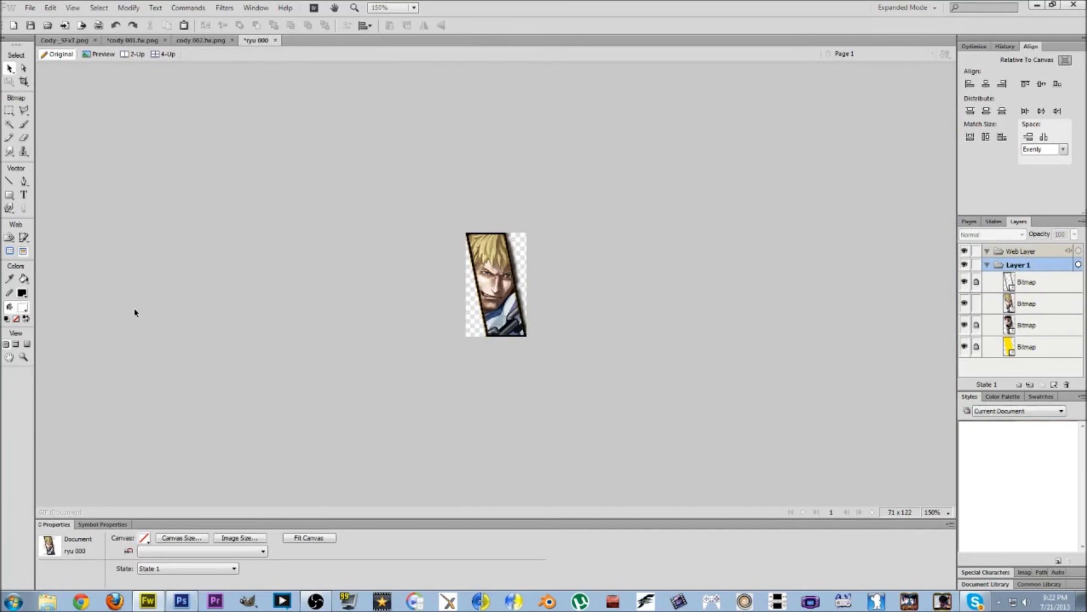
key("ctrl+plus")
key("ctrl+minus")
key("ctrl+minus")
key("ctrl+plus")
key("ctrl+plus")
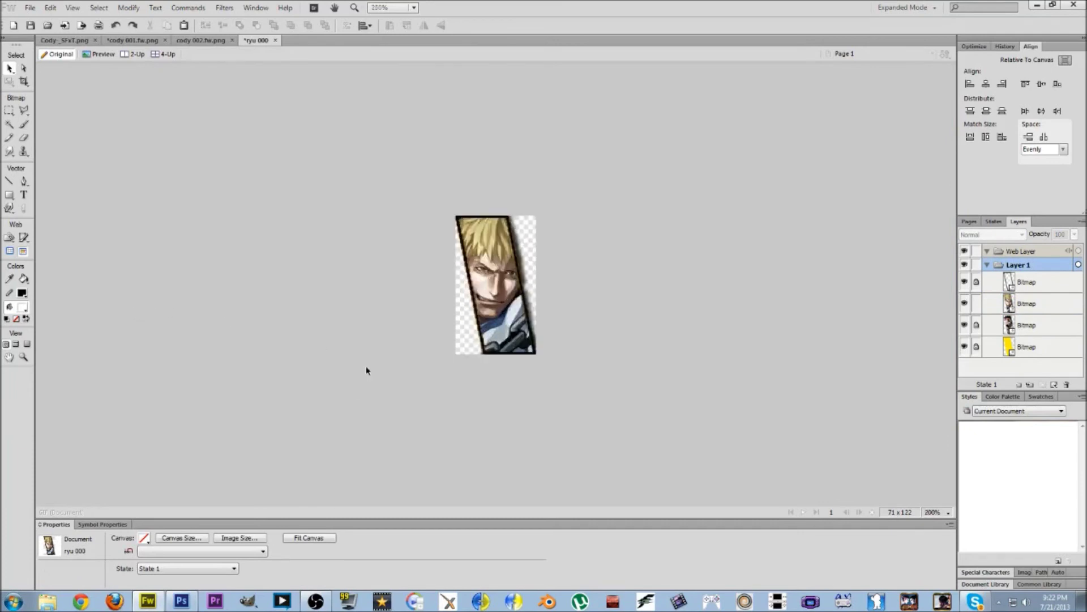
key("ctrl+plus")
key("ctrl+plus")
key("ctrl+minus")
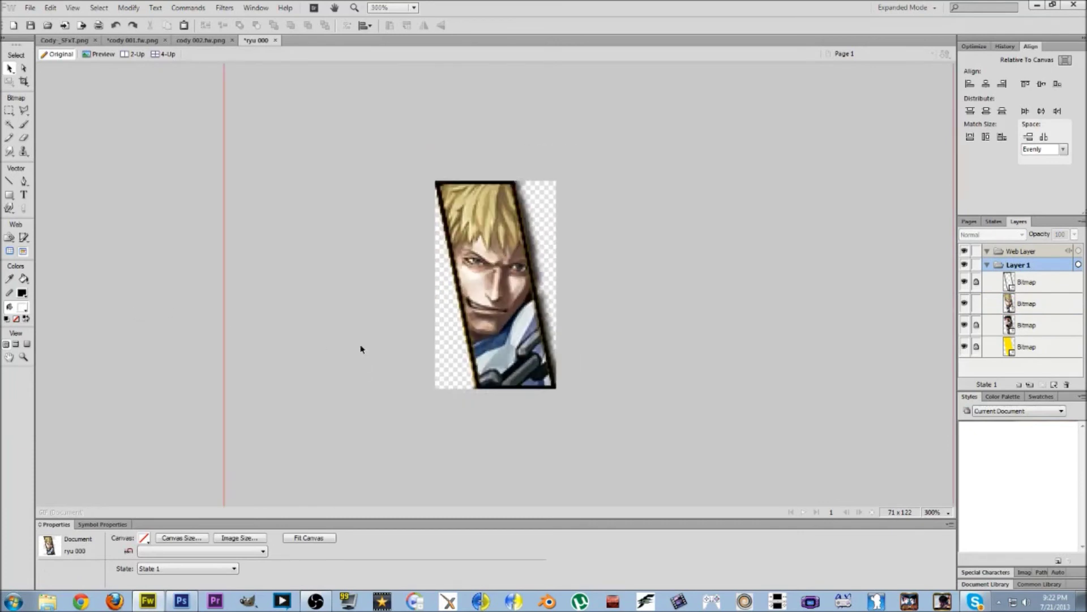
Save the strip as cody 000.fw.png by replacing 'ryu' with 'cody' in the file name
left_click(29, 8)
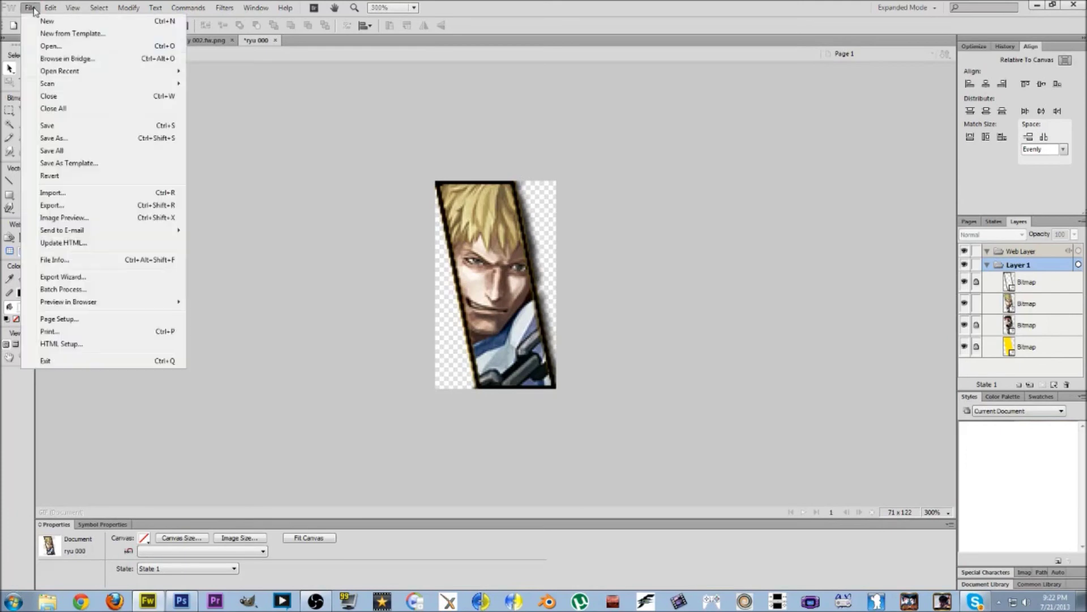
left_click(82, 140)
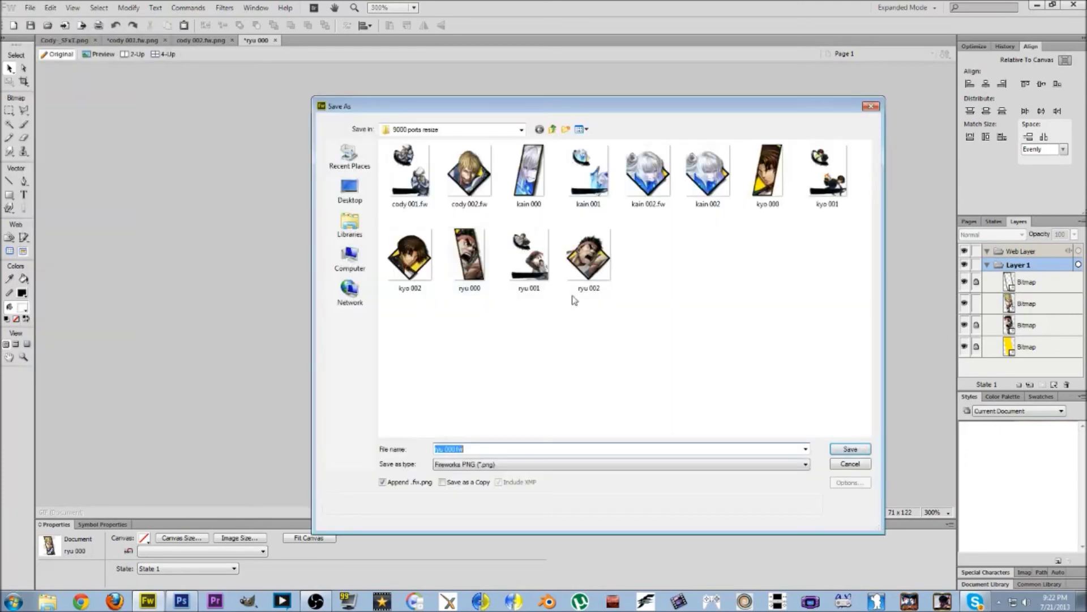
double_click(442, 450)
type("cody")
left_click(867, 448)
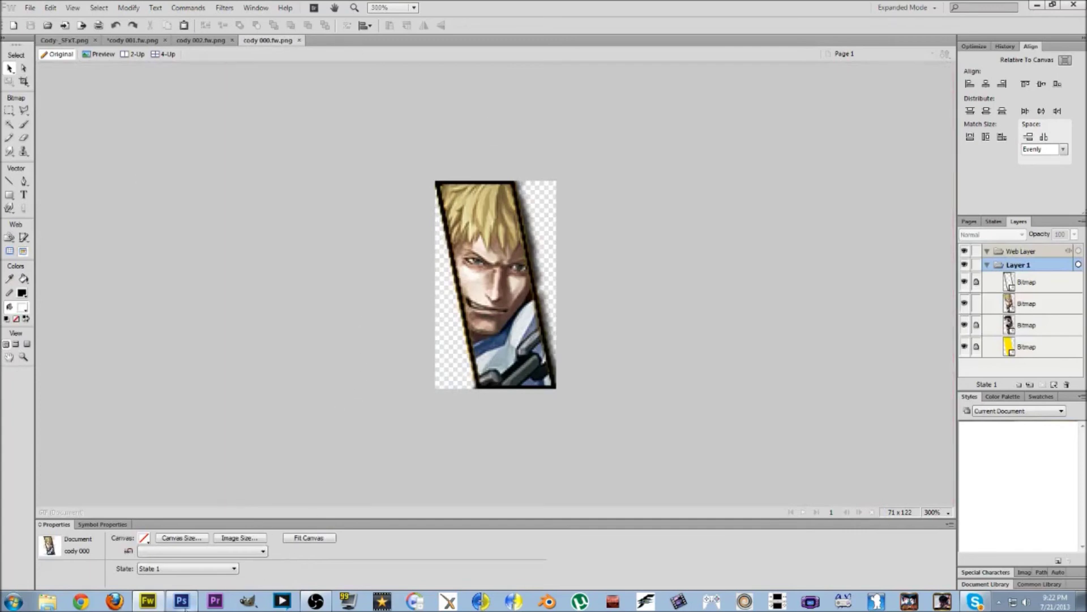
left_click(184, 602)
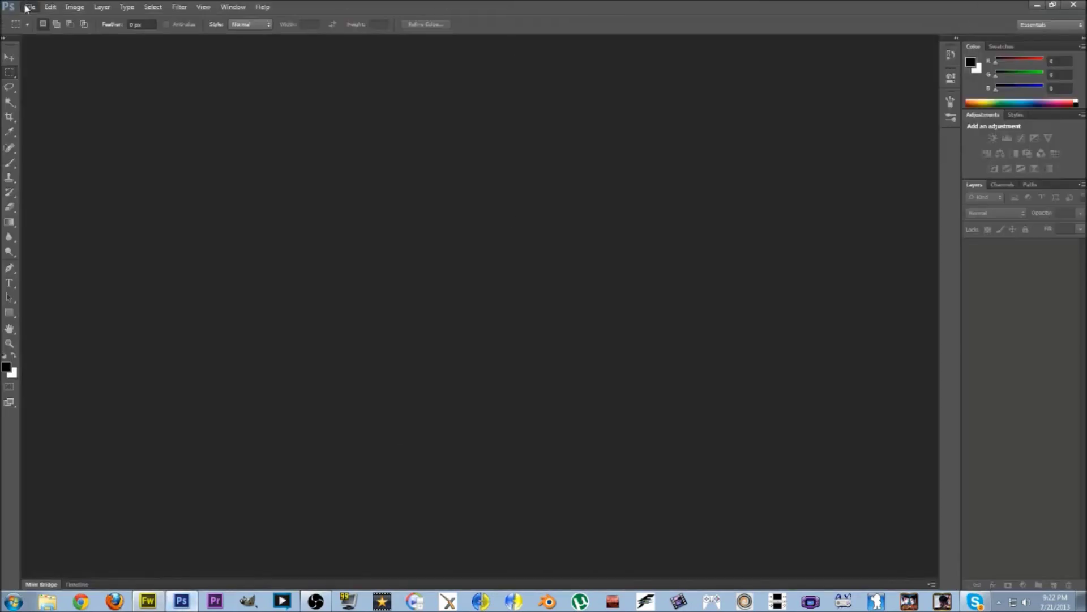
Open cody 000, cody 001 and cody 002 .fw.png in Photoshop, dismissing the Fireworks data warnings
left_click(29, 7)
left_click(35, 27)
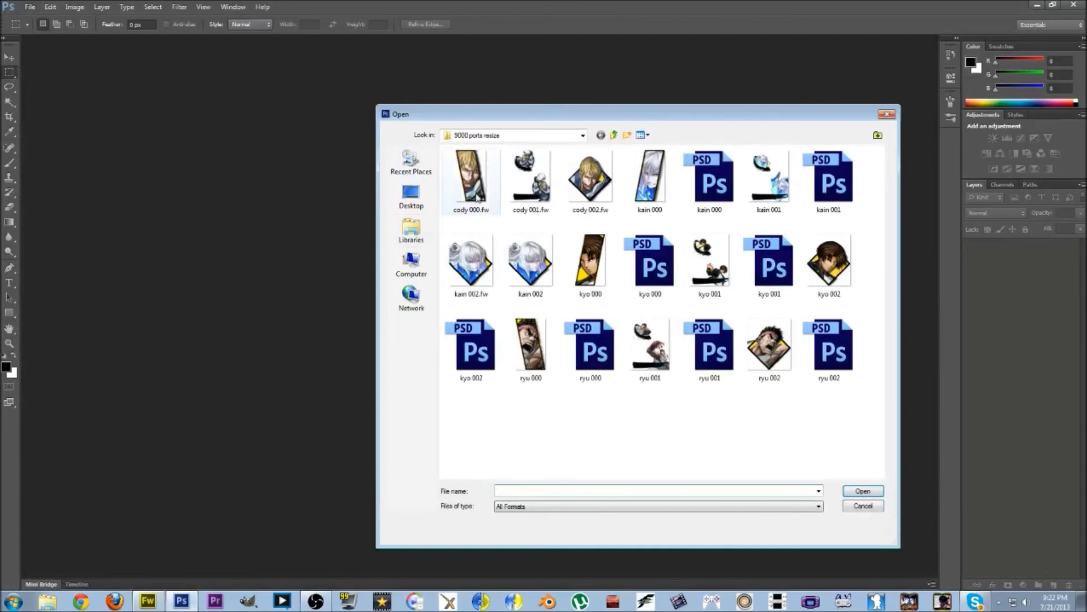
left_click(481, 182)
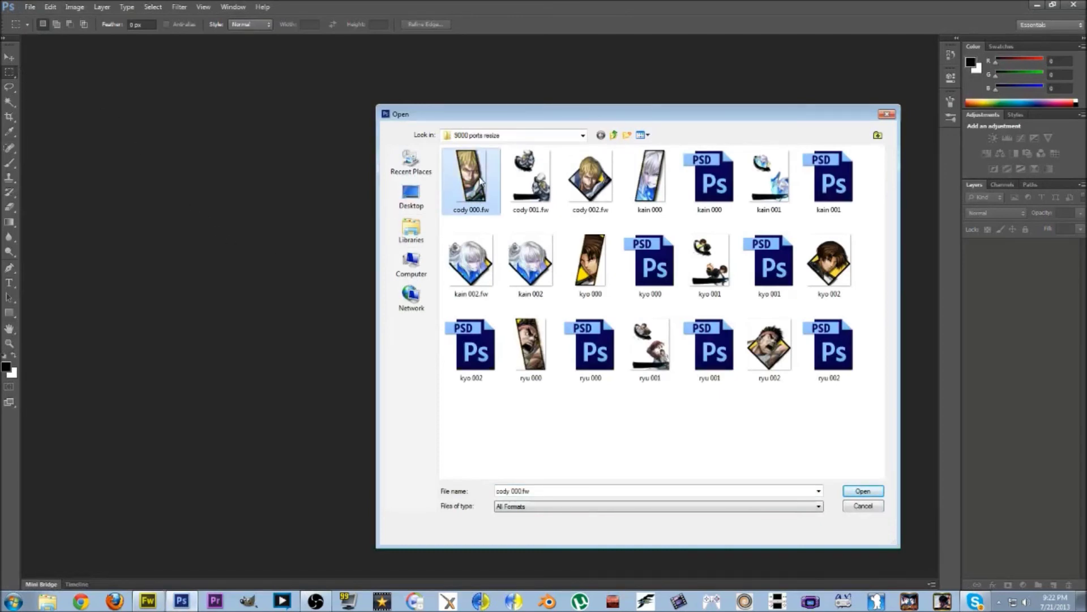
left_click(590, 180, "shift")
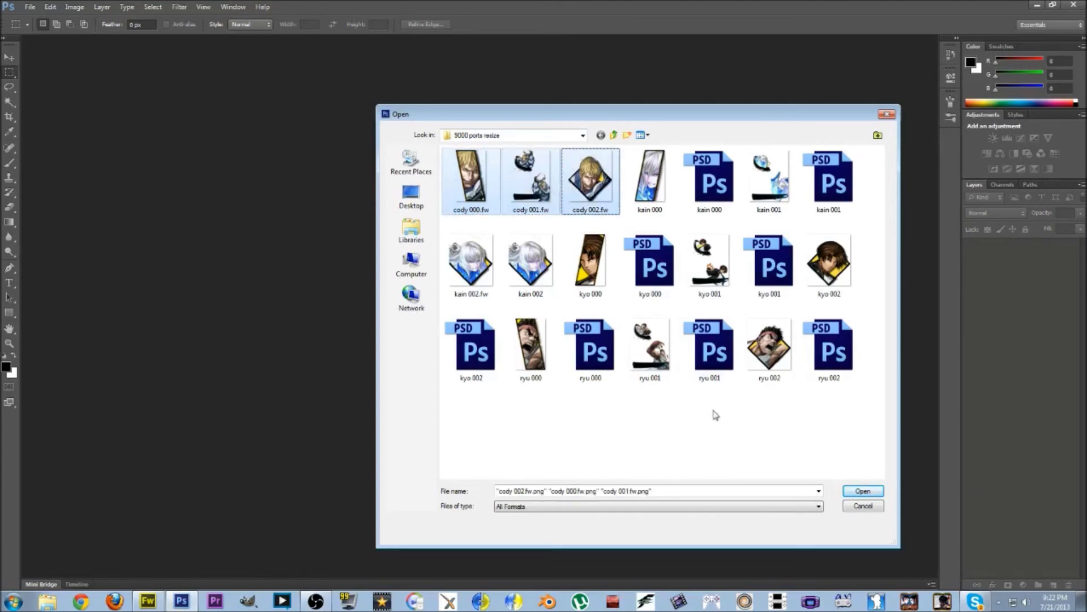
left_click(862, 492)
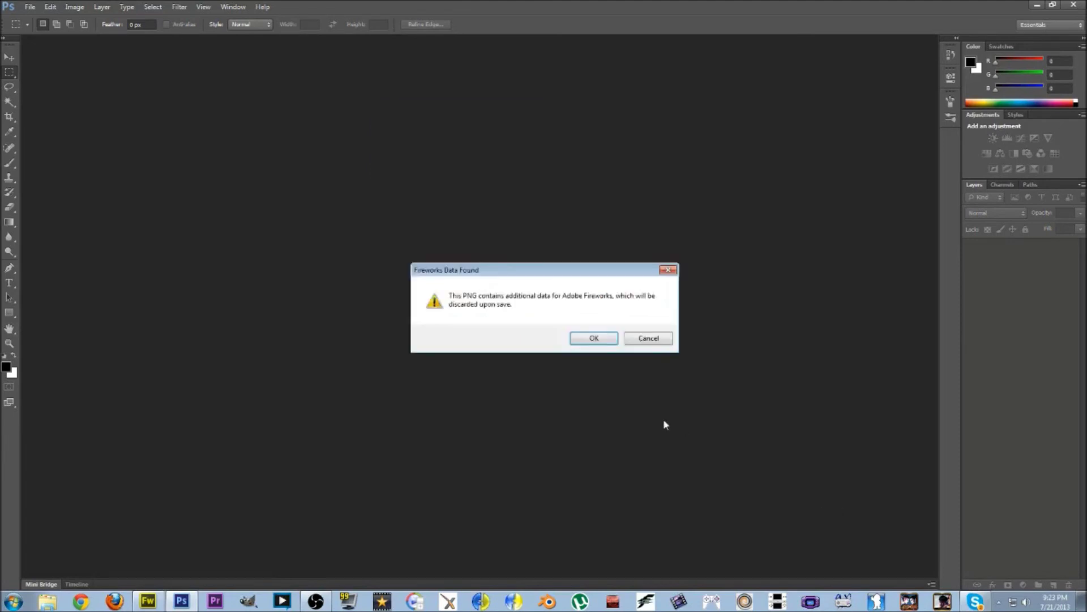
key("Return")
key("Return")
key("Return")
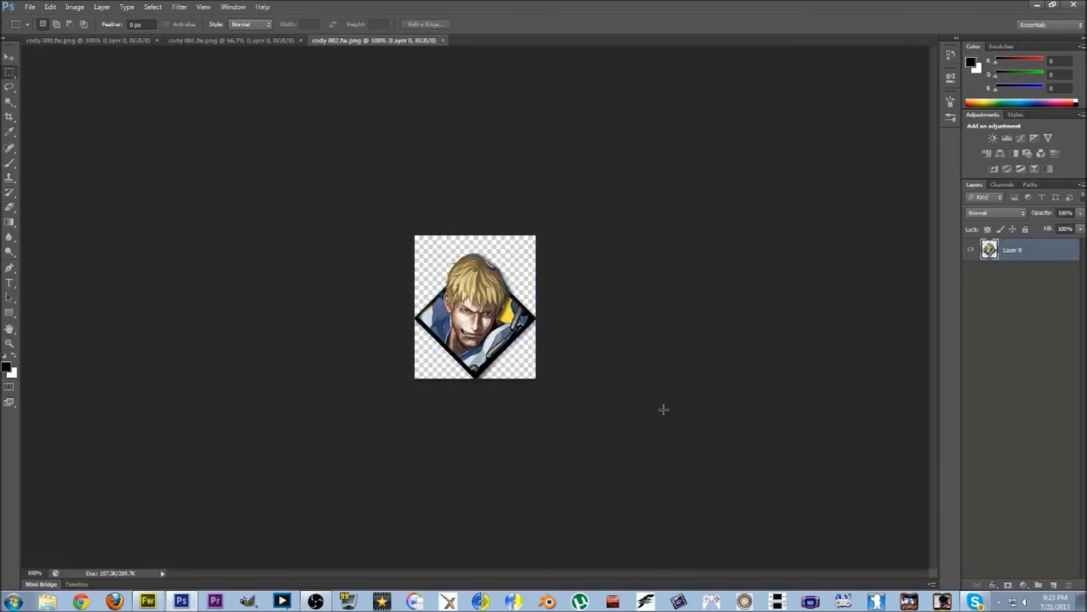
Switch to cody 000 and change its mode to 16 Bits/Channel
left_click(35, 40)
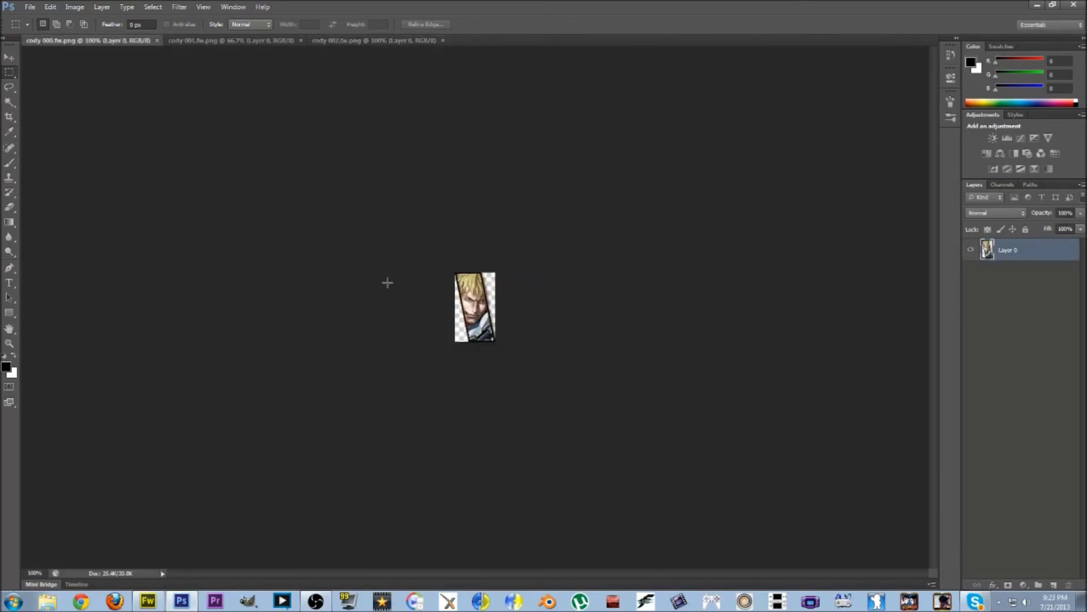
left_click(75, 7)
mouse_move(77, 21)
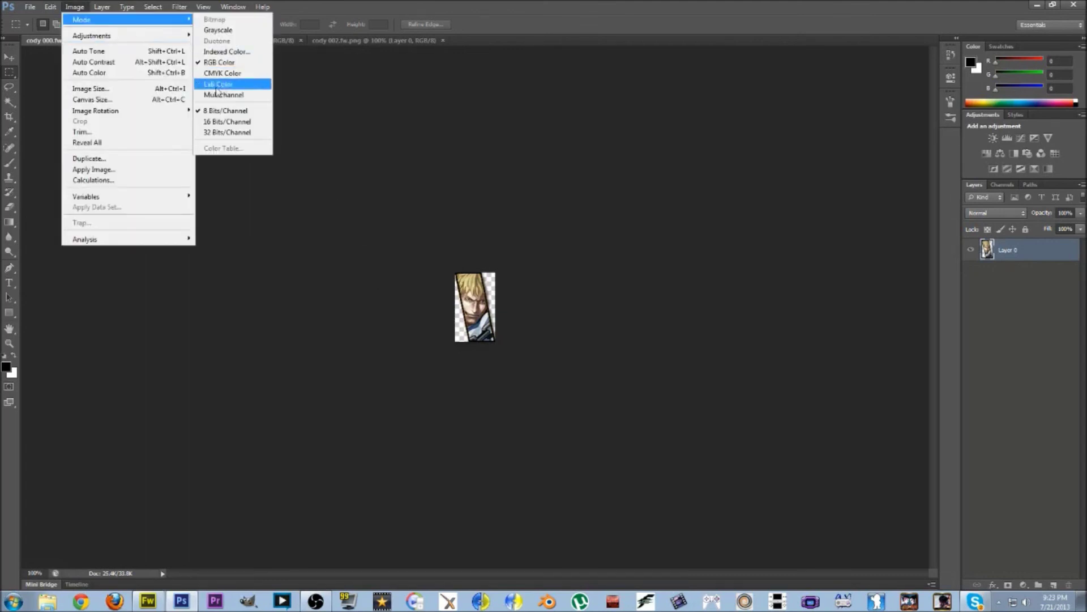
left_click(222, 122)
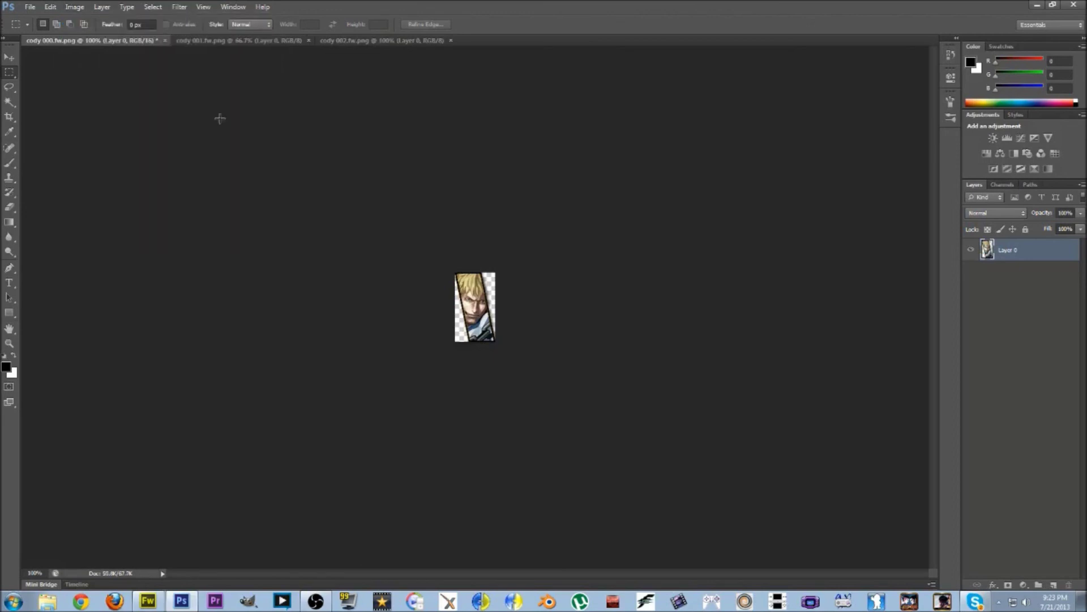
Save a PNG copy named cody 000, dropping .fw from the name and accepting PNG options
left_click(29, 7)
left_click(60, 143)
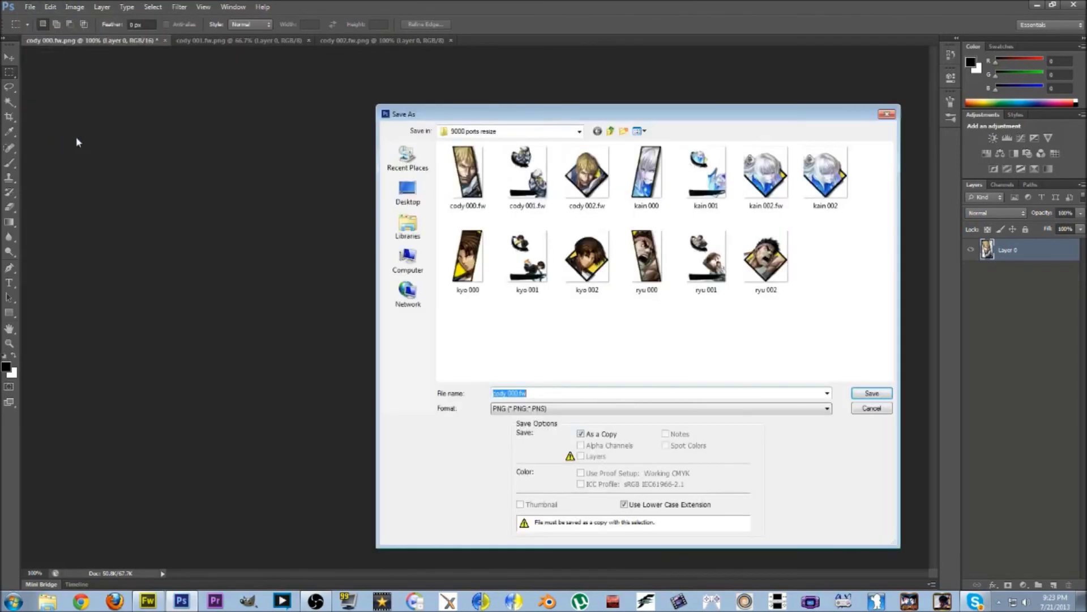
left_click(531, 392)
key("BackSpace")
key("BackSpace")
left_click(545, 366)
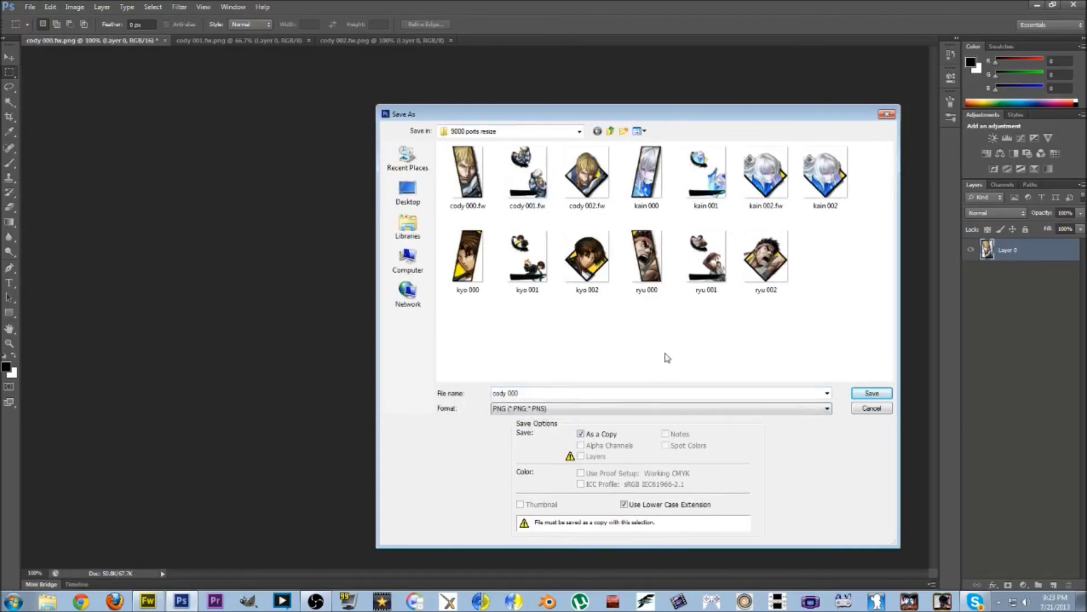
left_click(871, 393)
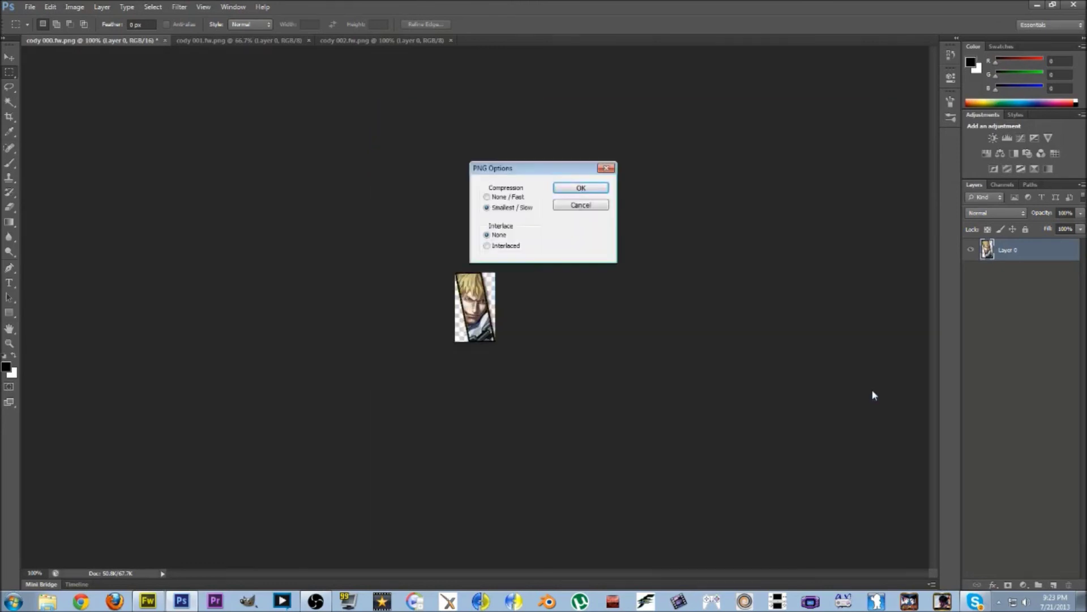
left_click(581, 188)
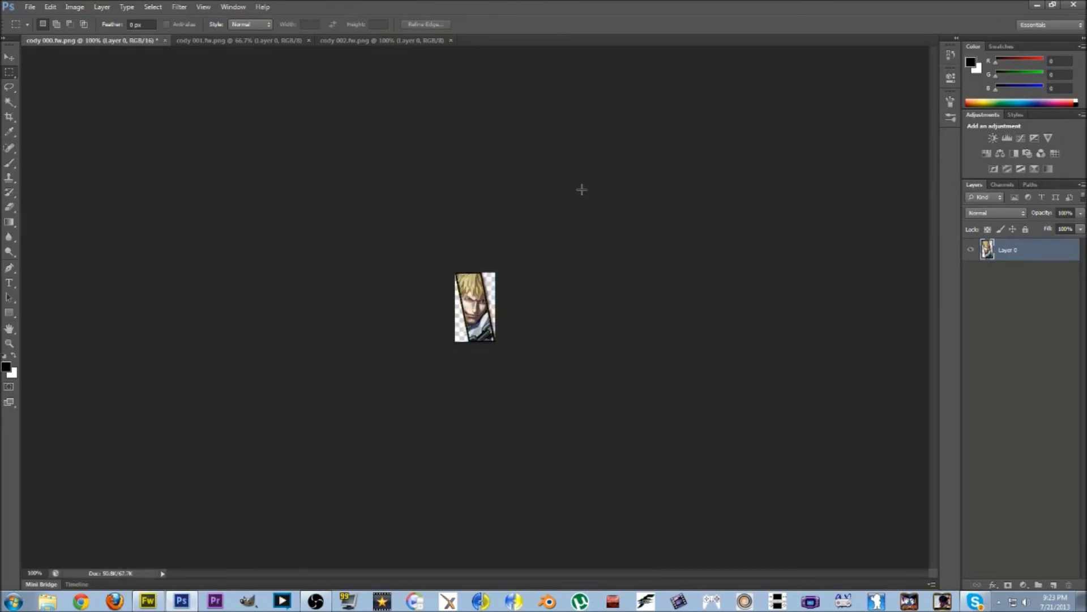
Convert cody 001 to 16 bits per channel and save it as a PNG copy named 'cody 001'
left_click(254, 40)
left_click(74, 7)
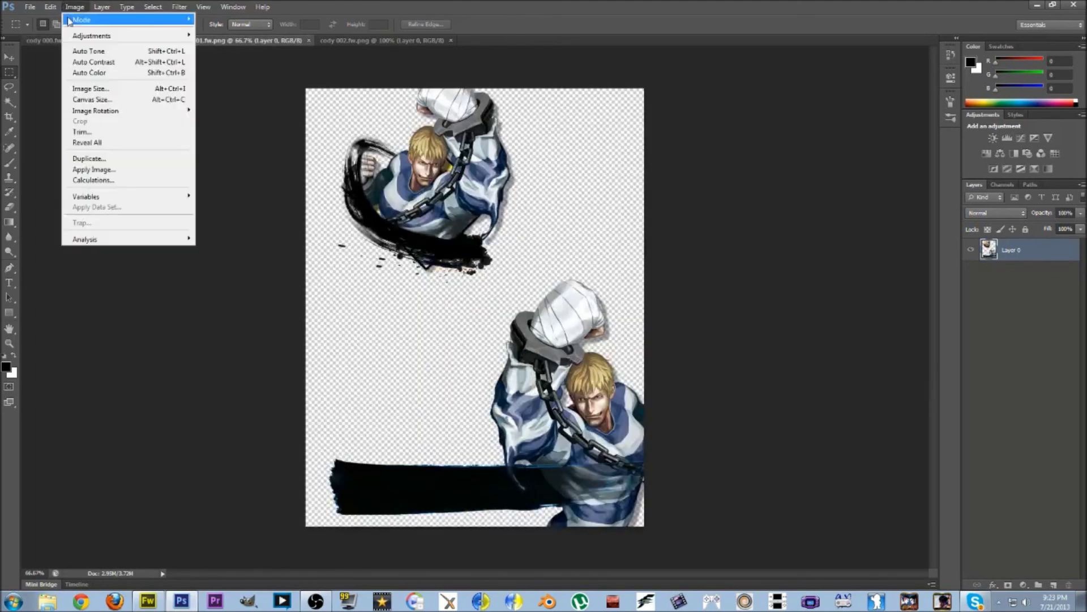
mouse_move(131, 19)
left_click(226, 121)
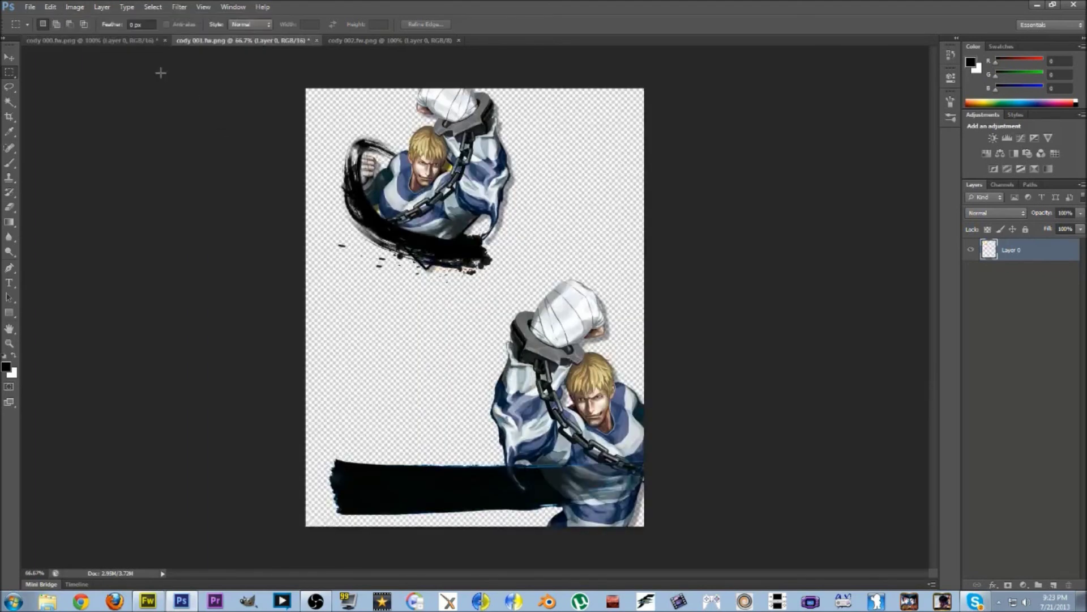
left_click(30, 6)
left_click(48, 143)
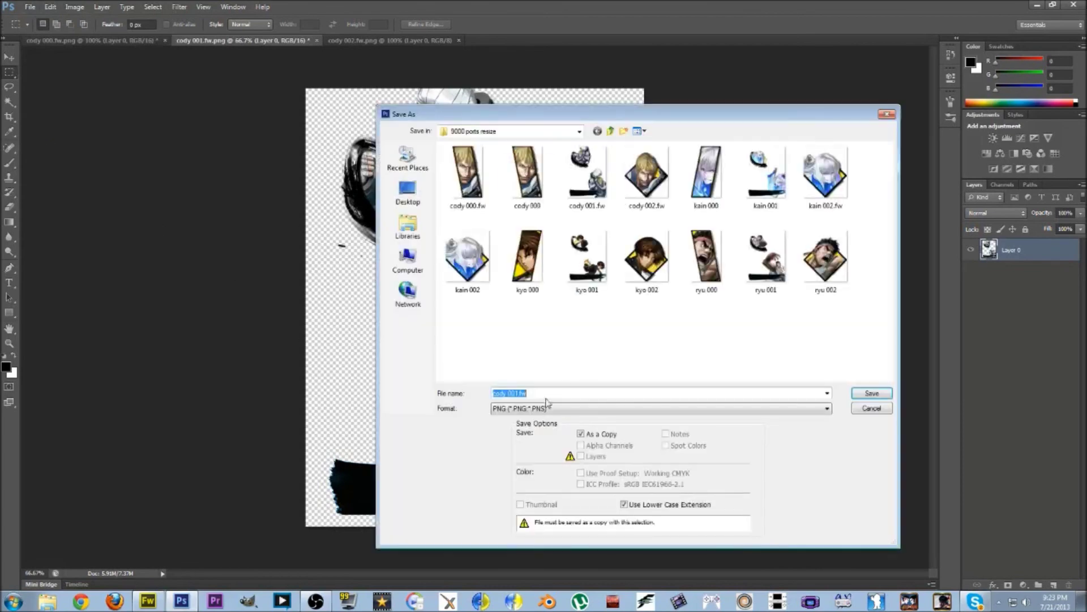
left_click(552, 395)
key("BackSpace")
key("BackSpace")
key("BackSpace")
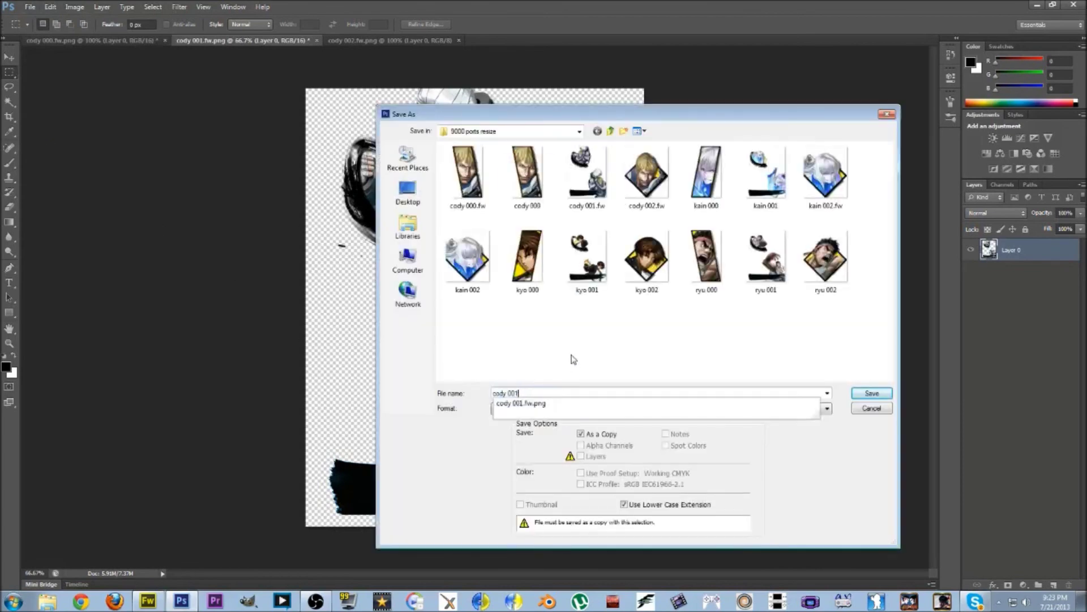
left_click(872, 393)
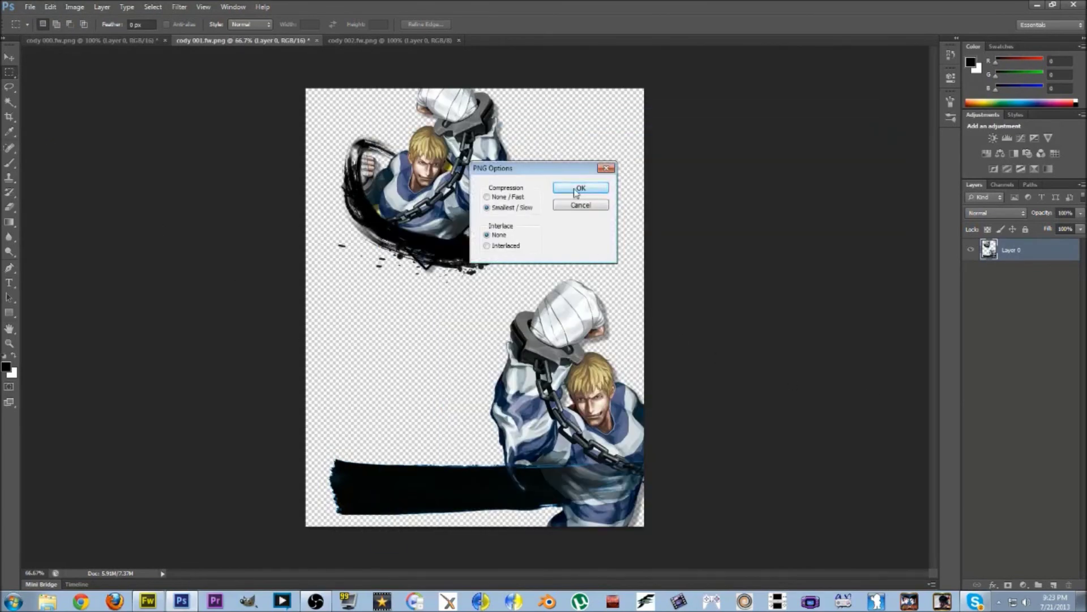
left_click(573, 187)
Convert the diamond cody 002 to 16 bits per channel and save it as a PNG copy named 'cody 002'
left_click(390, 40)
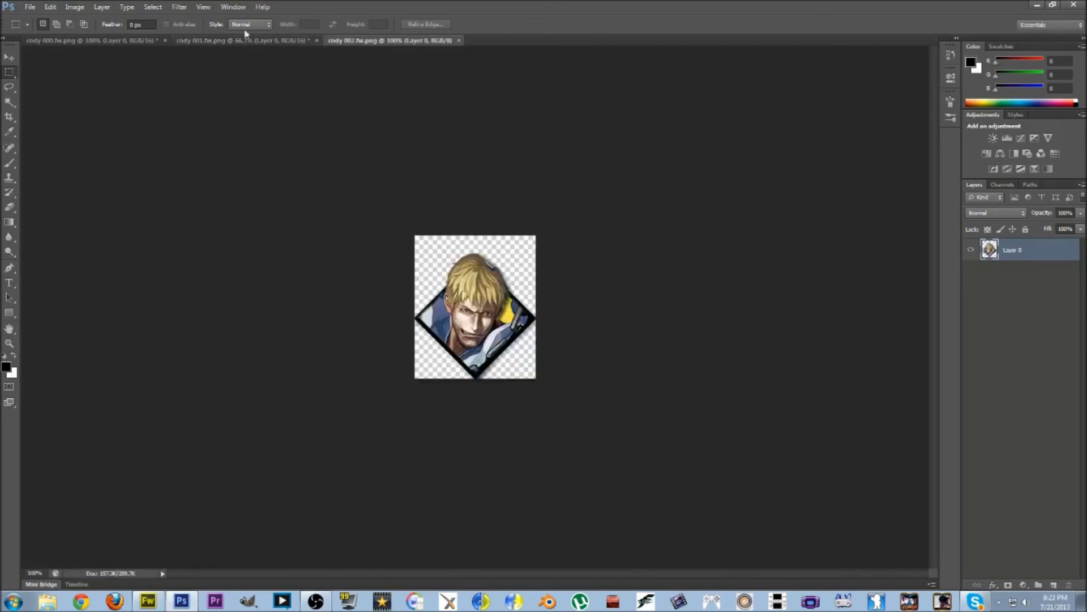
left_click(79, 7)
mouse_move(85, 16)
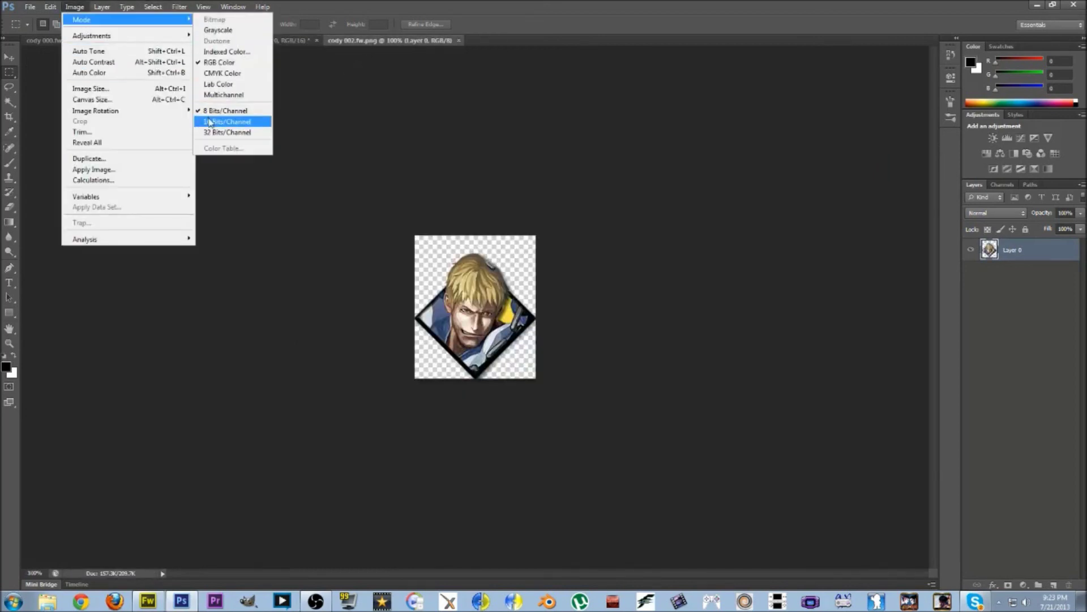
left_click(233, 123)
left_click(29, 7)
left_click(53, 137)
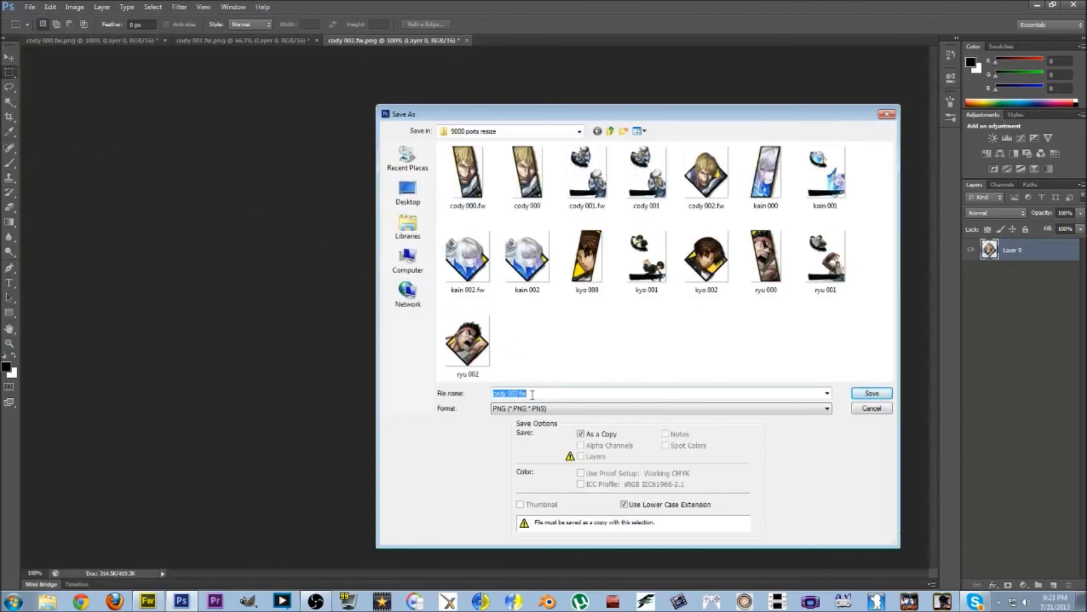
left_click(532, 394)
key("BackSpace")
key("BackSpace")
key("BackSpace")
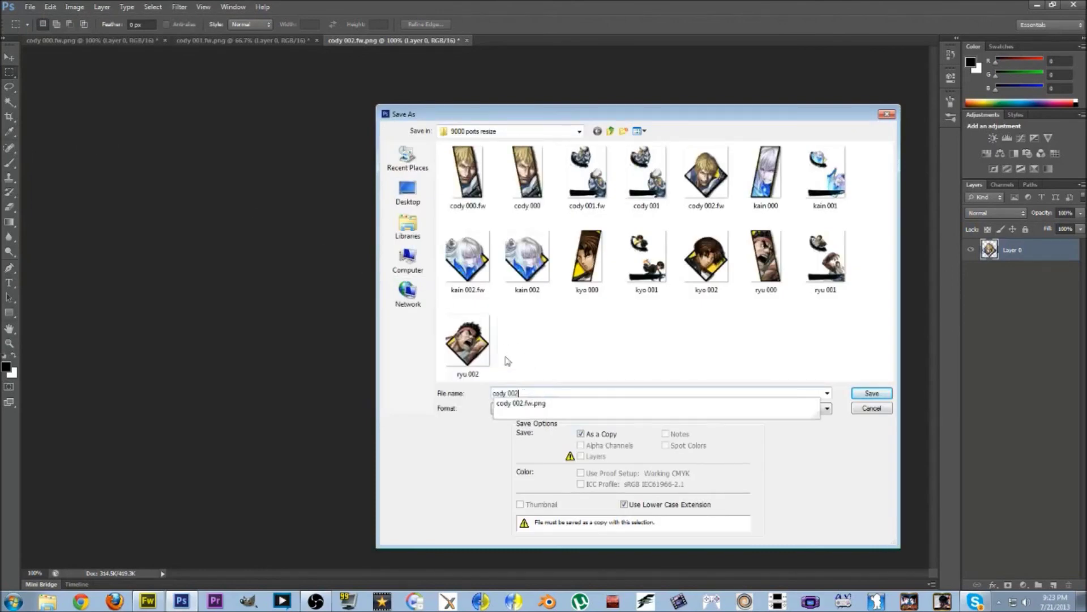
left_click(824, 460)
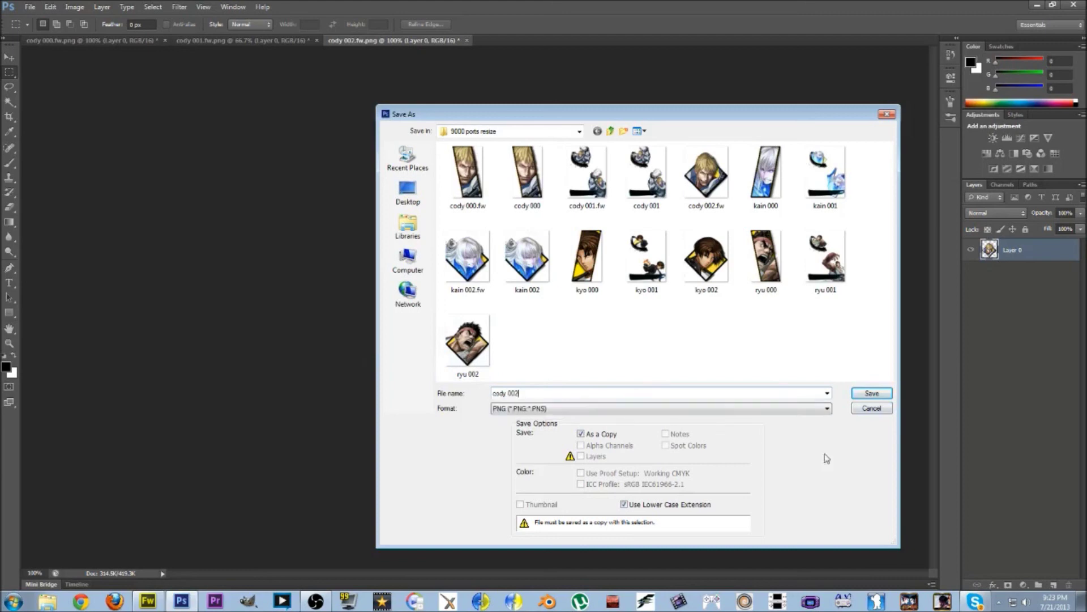
left_click(871, 393)
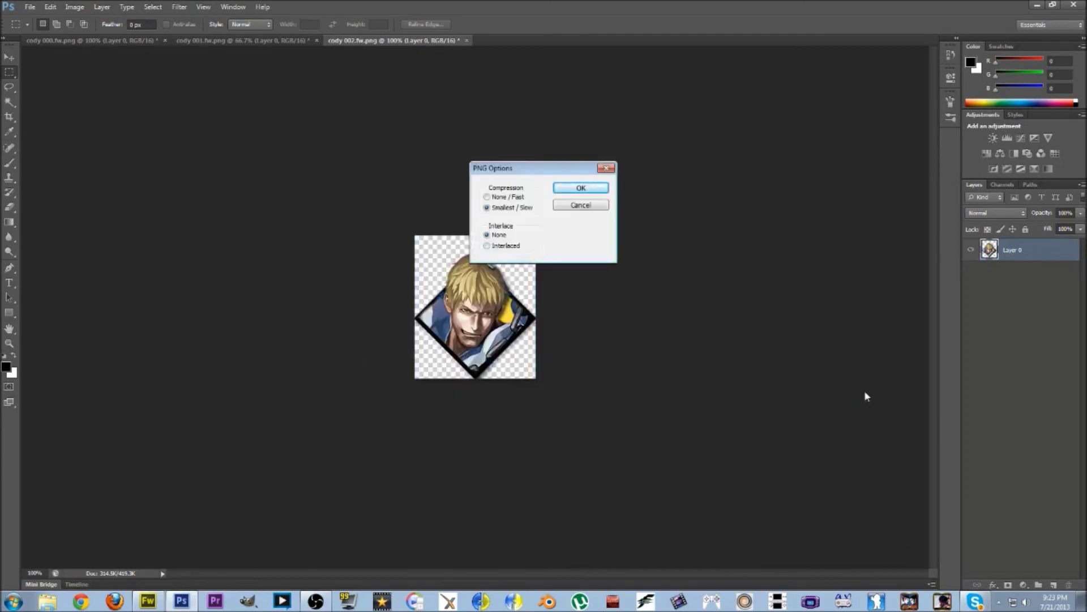
left_click(592, 188)
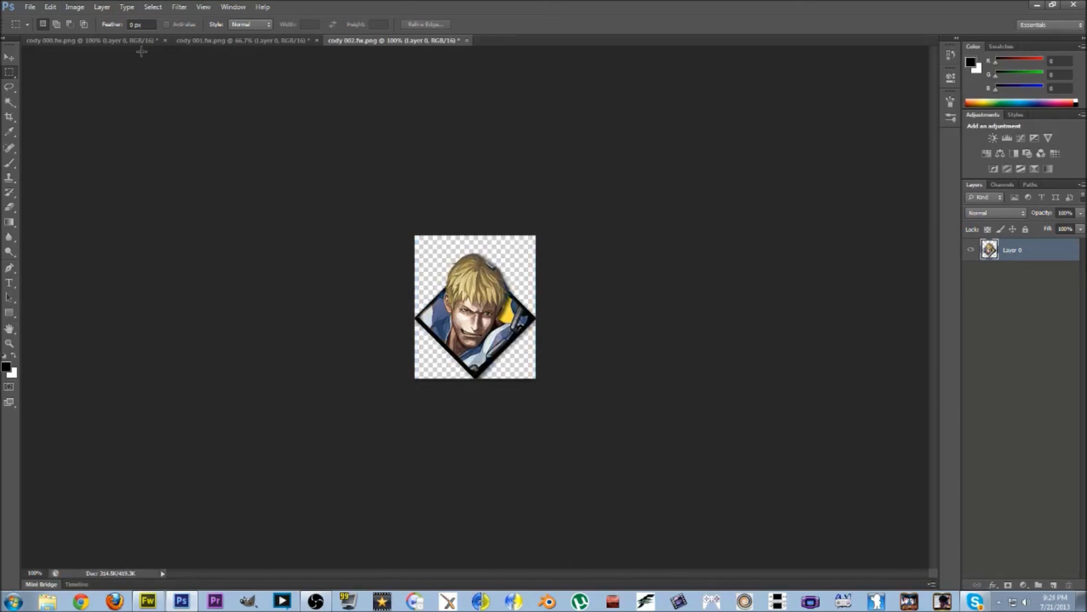
Close the cody 002, cody 001 and cody 000 documents in Photoshop without saving
left_click(465, 41)
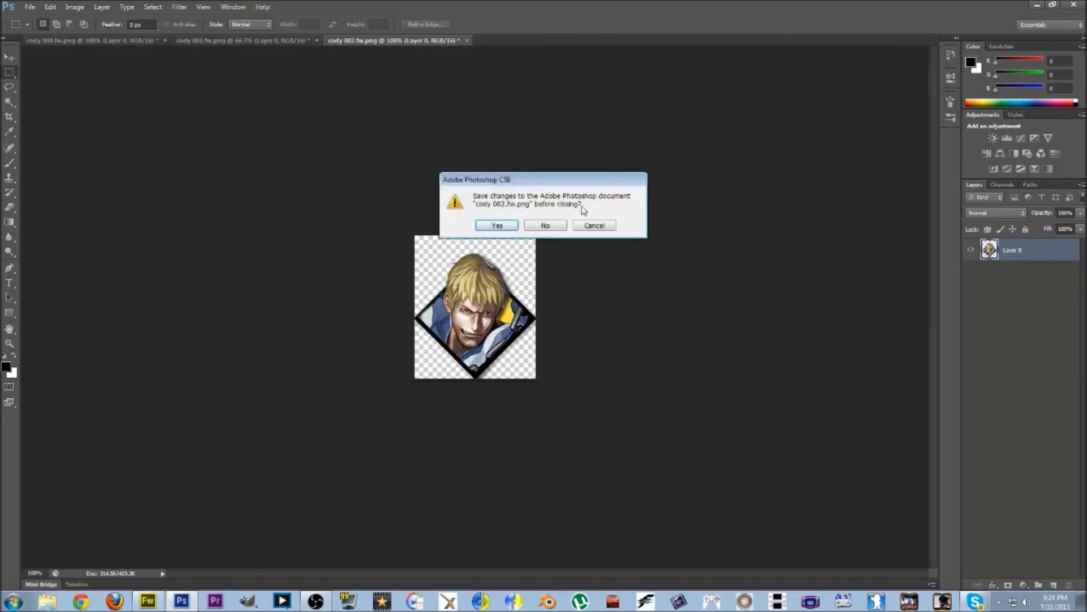
left_click(546, 226)
left_click(316, 40)
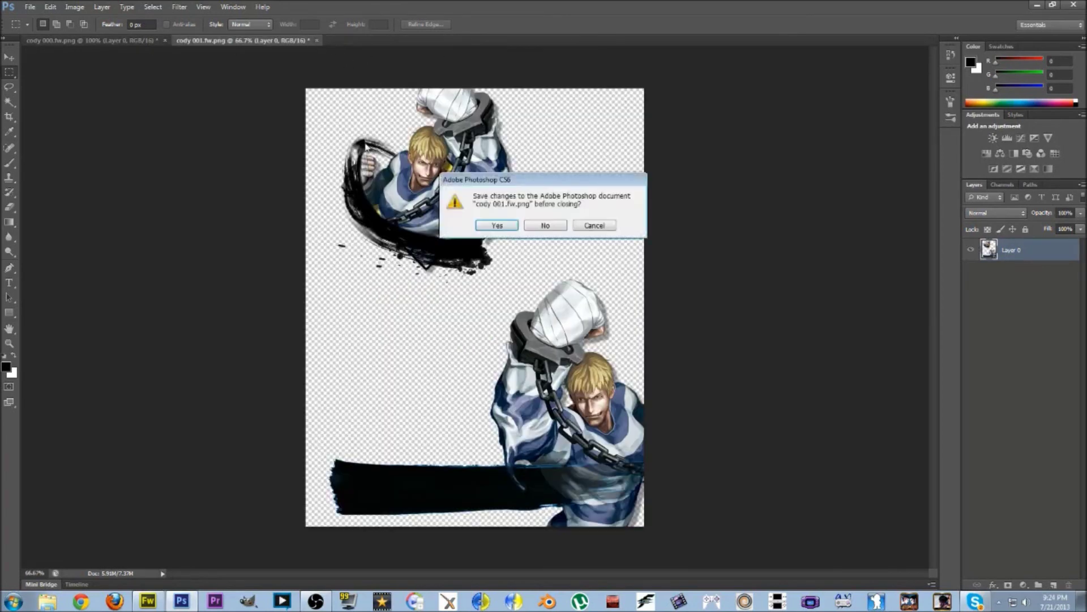
left_click(543, 226)
left_click(165, 40)
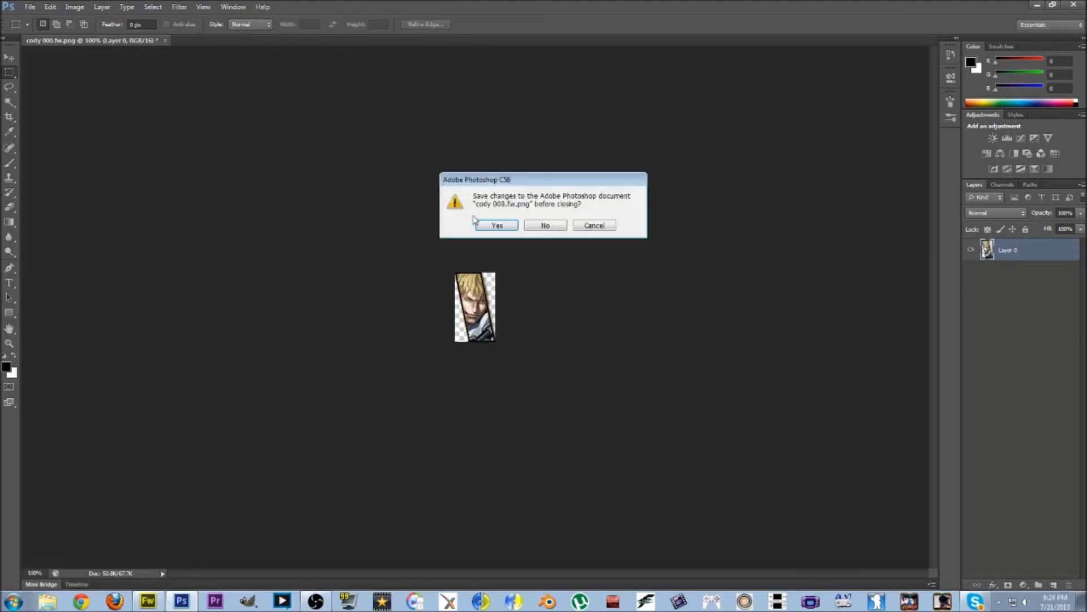
left_click(544, 226)
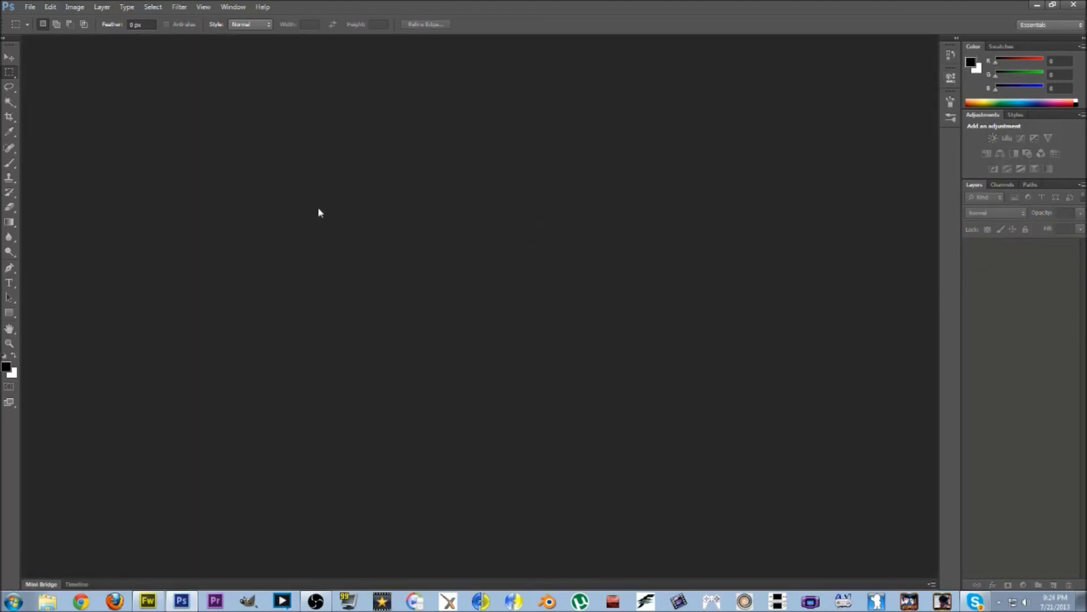
Quit Photoshop, then quit Fireworks without saving cody 001
left_click(1074, 5)
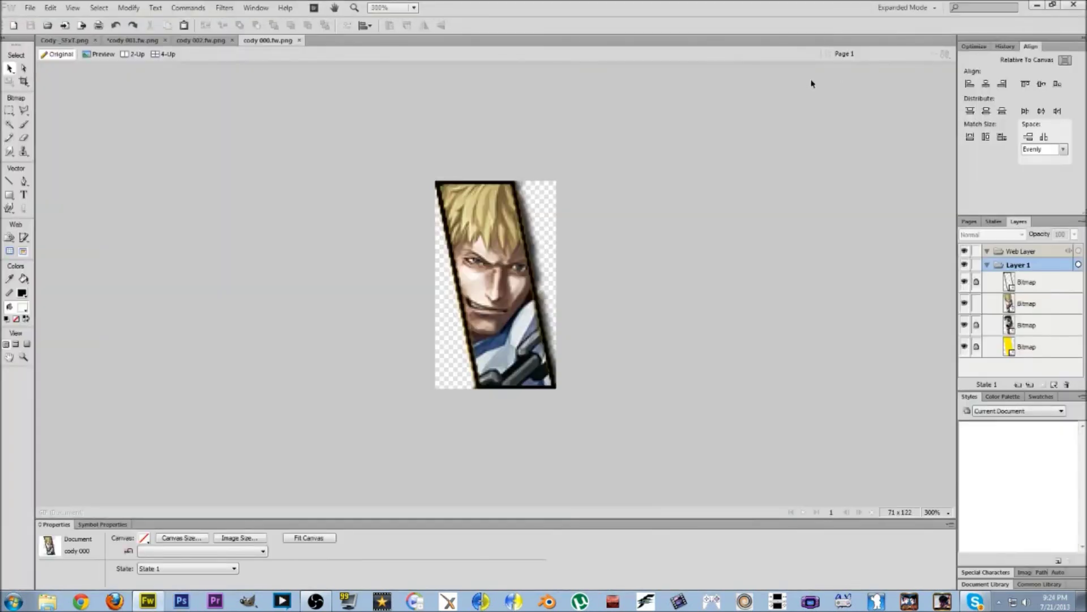
left_click(1073, 5)
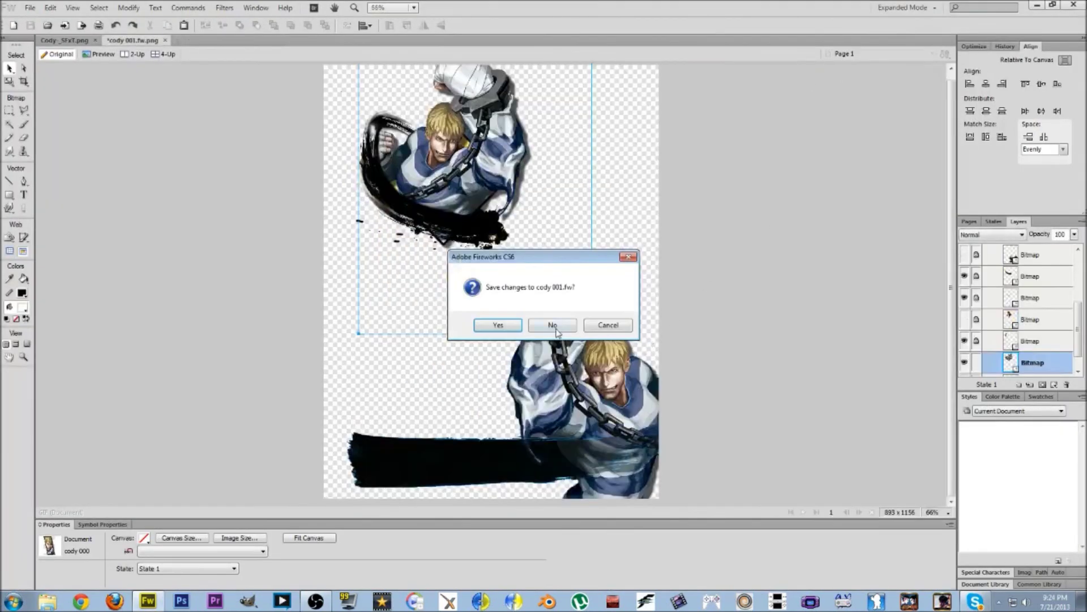
left_click(557, 333)
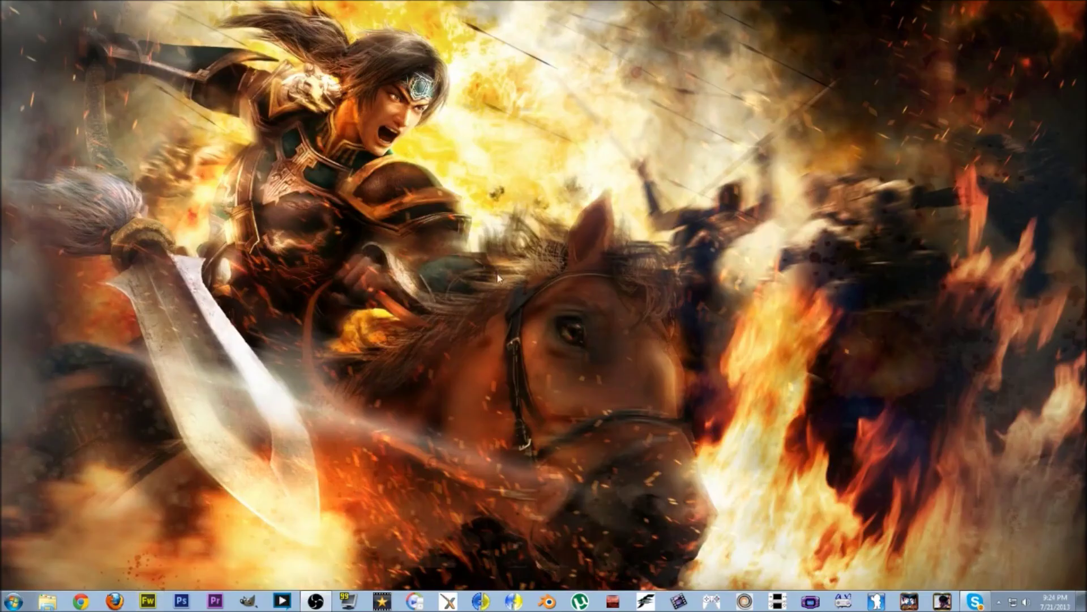